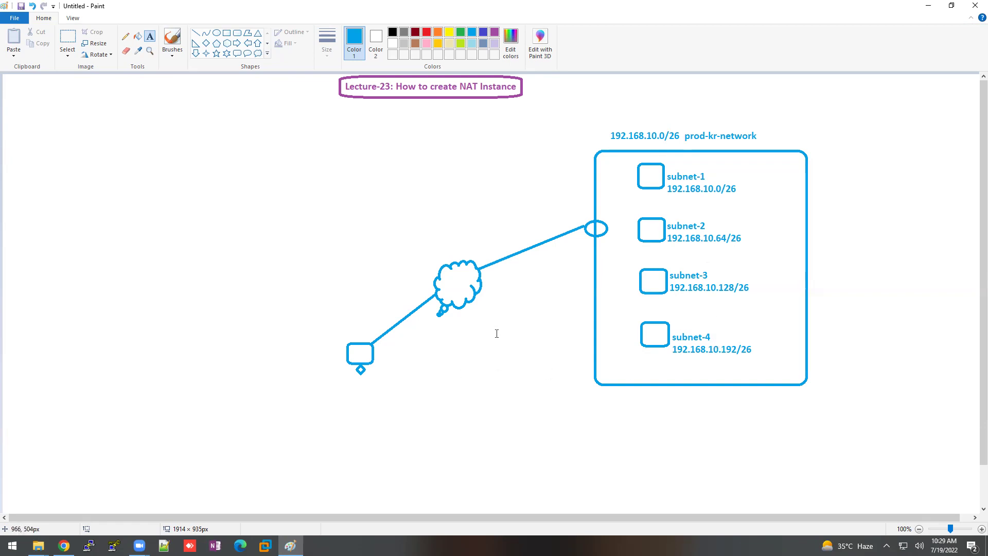
# Switch to the AWS console in Chrome and compare the prod-kr-network CIDR and its subnets with the network diagram in Paint
pyautogui.click(64, 545)
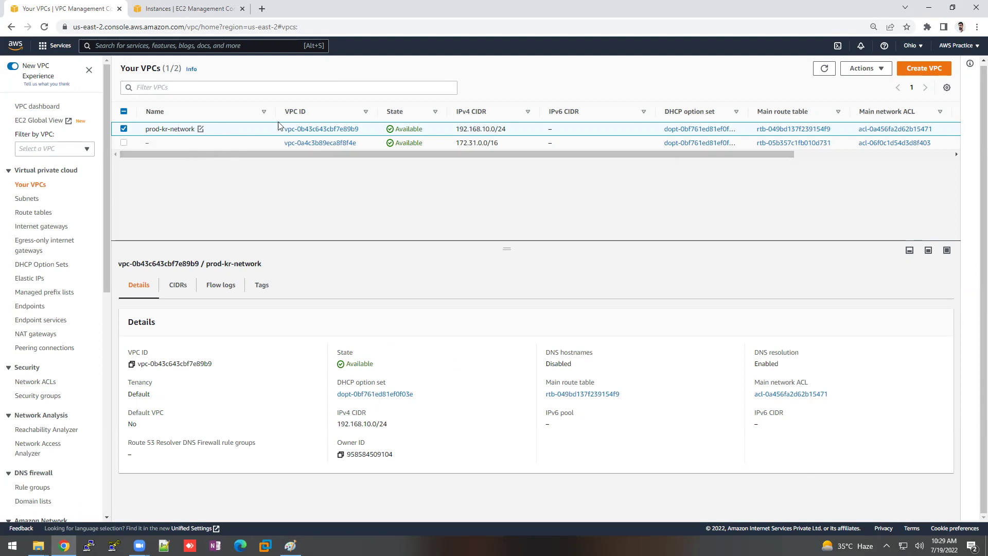
pyautogui.moveTo(507, 130); pyautogui.dragTo(457, 136)
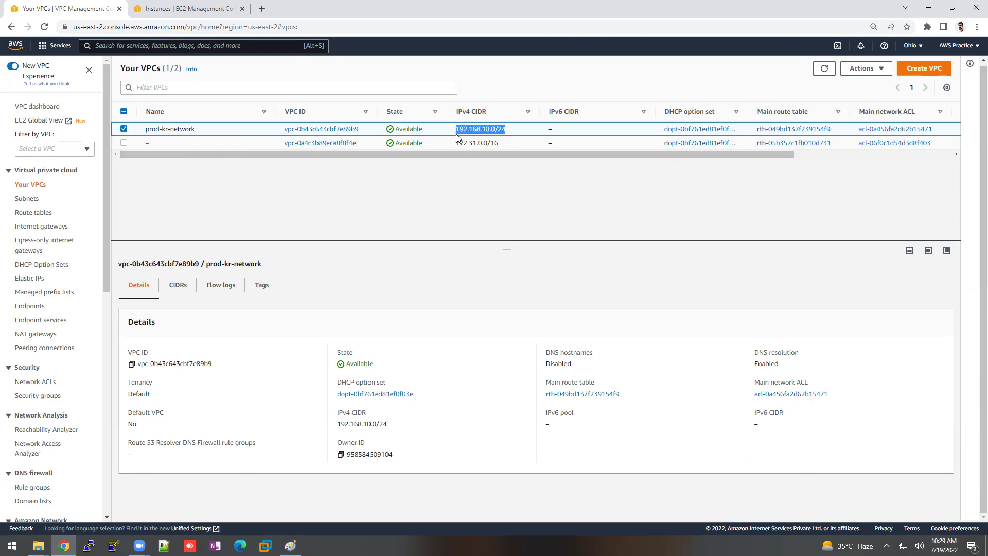
pyautogui.click(24, 199)
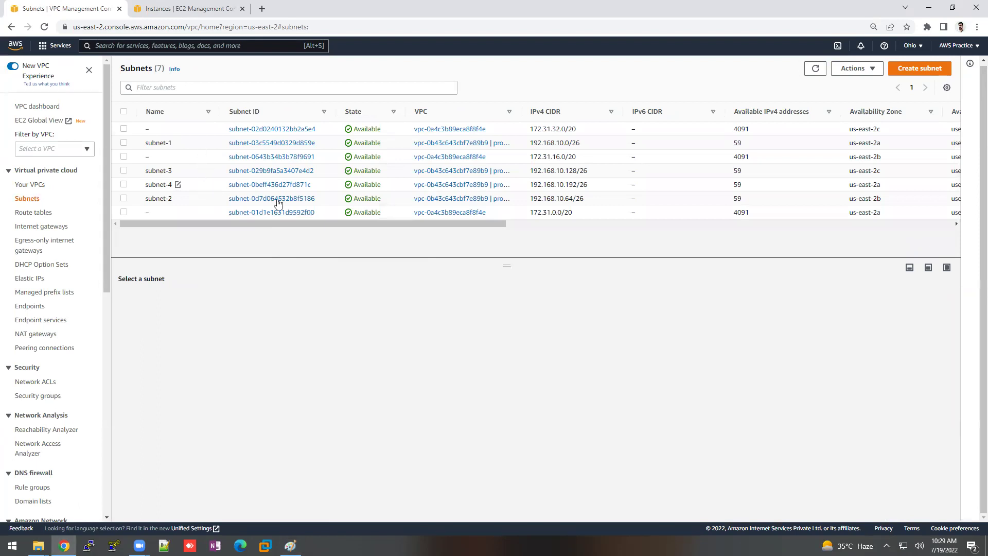
pyautogui.moveTo(523, 112); pyautogui.dragTo(558, 104)
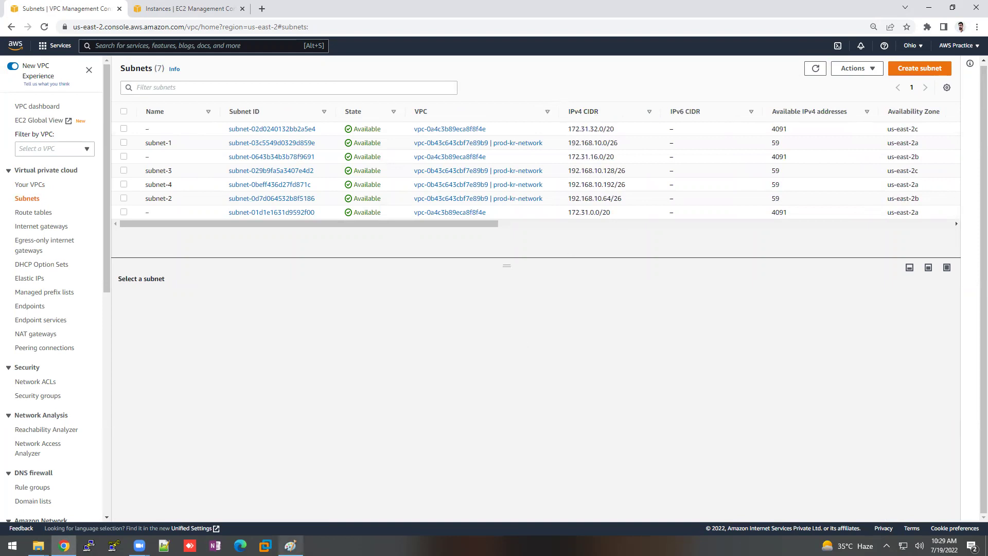
pyautogui.click(291, 546)
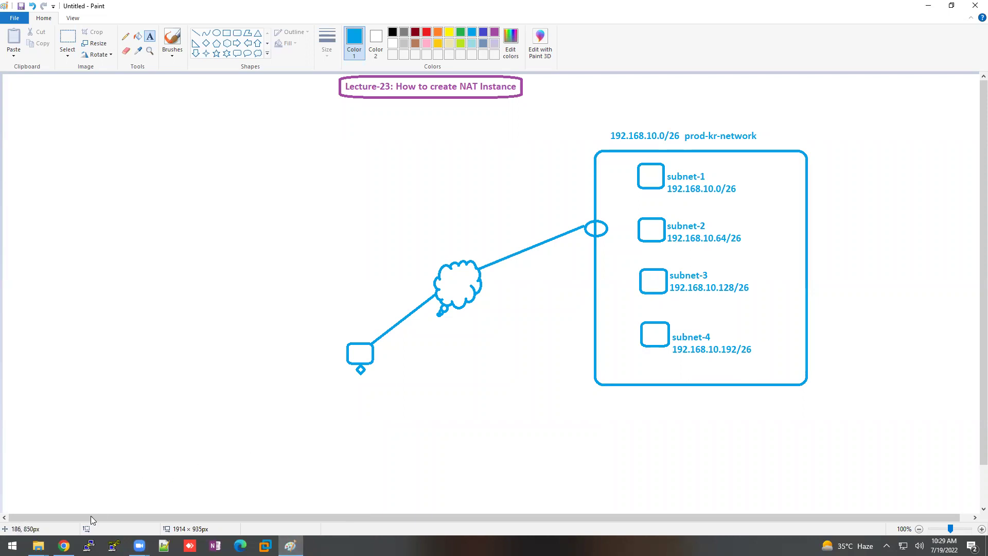
pyautogui.click(64, 545)
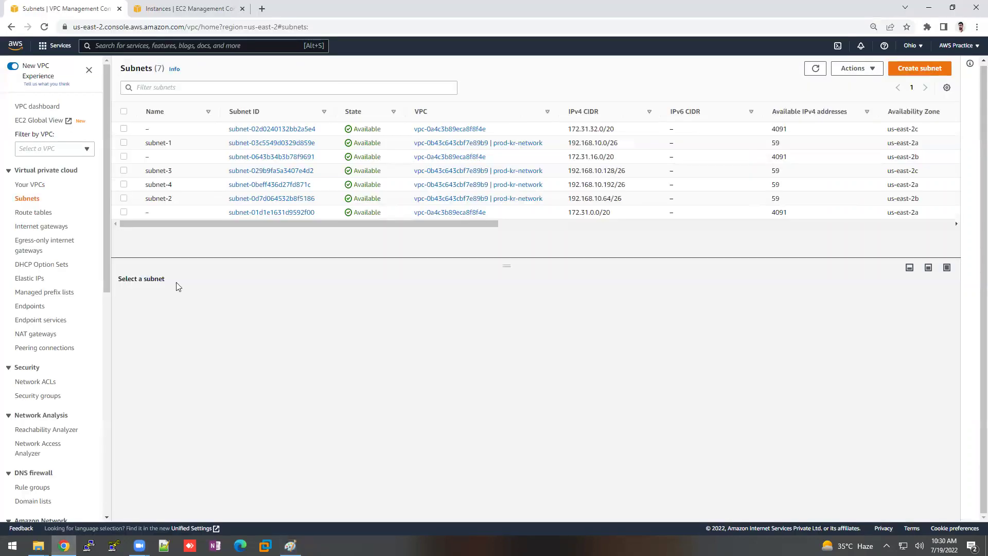
# Review the route tables' subnet associations and examine the routes of subnet1RT
pyautogui.click(30, 214)
pyautogui.moveTo(419, 106); pyautogui.dragTo(490, 103)
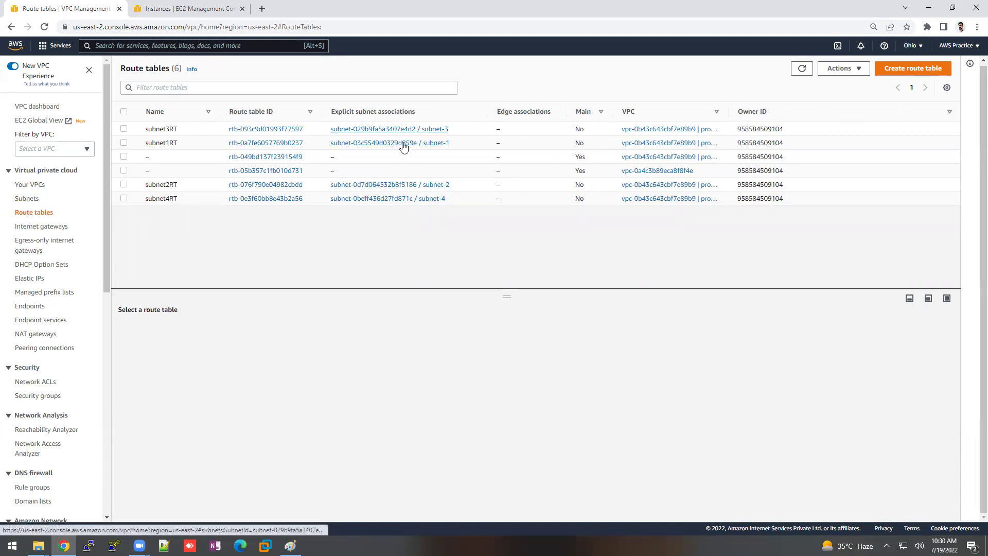
pyautogui.click(206, 148)
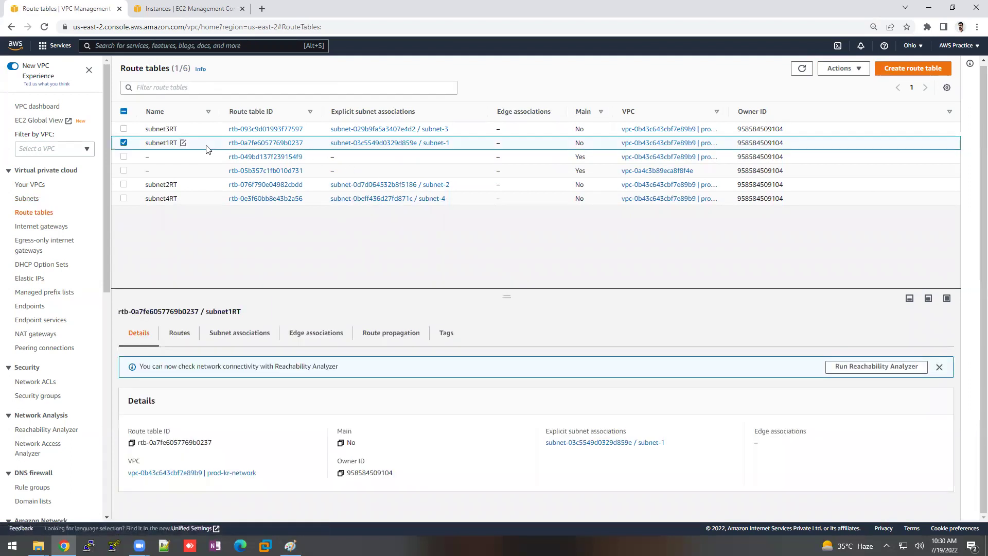
pyautogui.click(194, 338)
pyautogui.moveTo(501, 292); pyautogui.dragTo(502, 266)
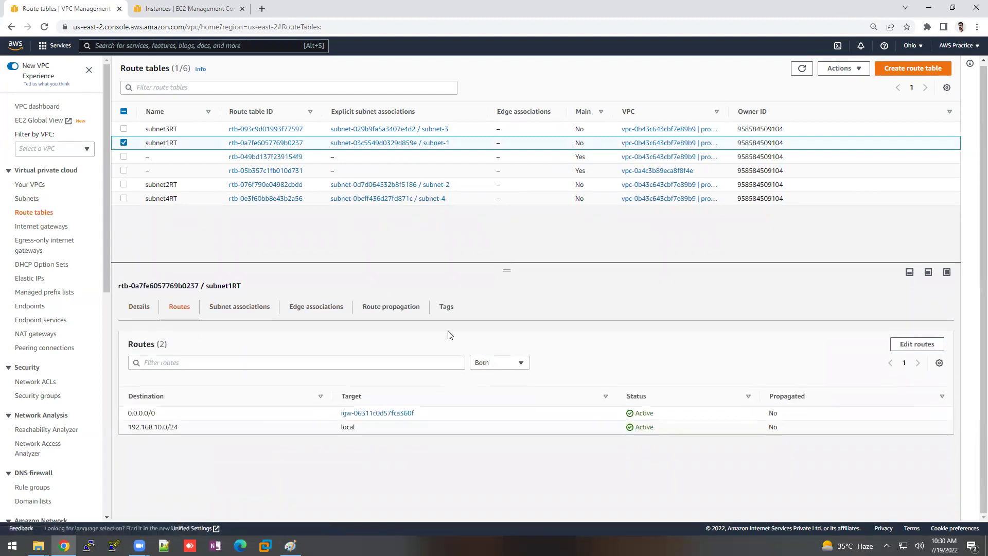
pyautogui.moveTo(130, 343); pyautogui.dragTo(192, 350)
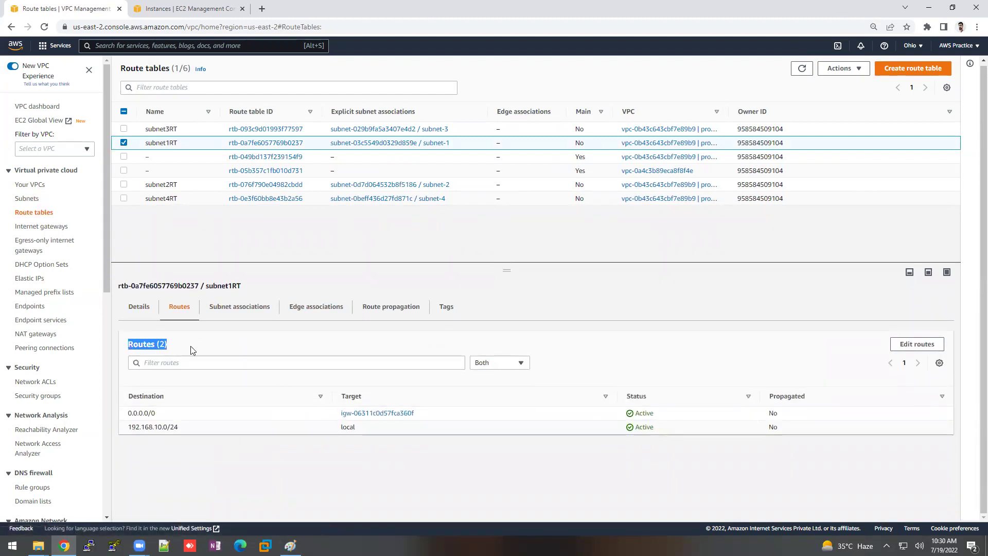
pyautogui.moveTo(129, 413); pyautogui.dragTo(157, 417)
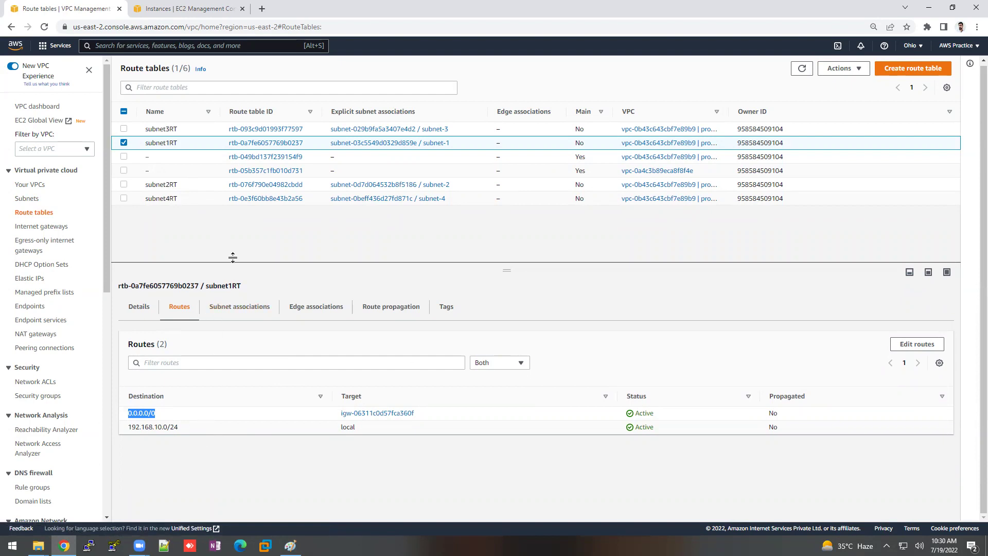
# Check the routes of subnet3RT, subnet4RT and subnet2RT, and examine the VPC attachments of the internet gateways
pyautogui.click(201, 132)
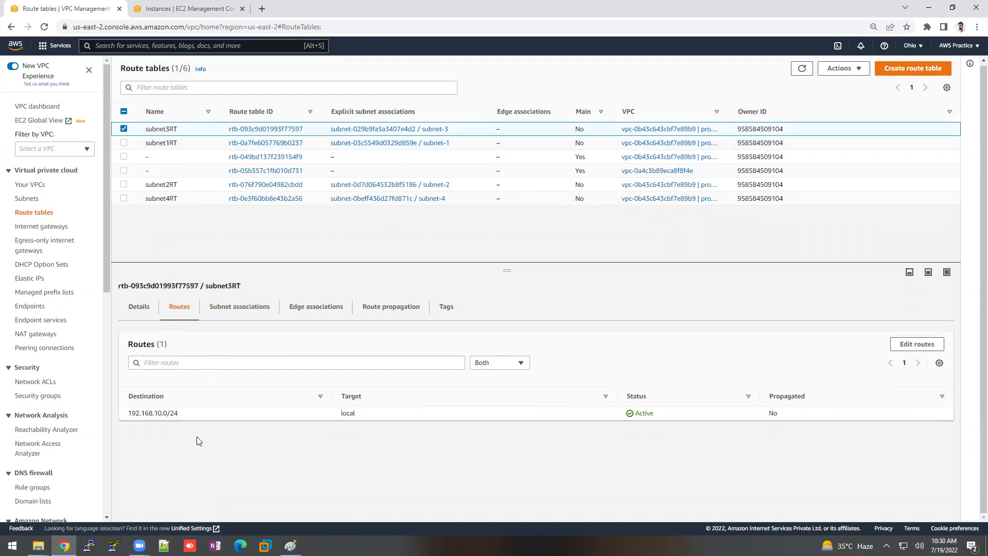
pyautogui.click(201, 201)
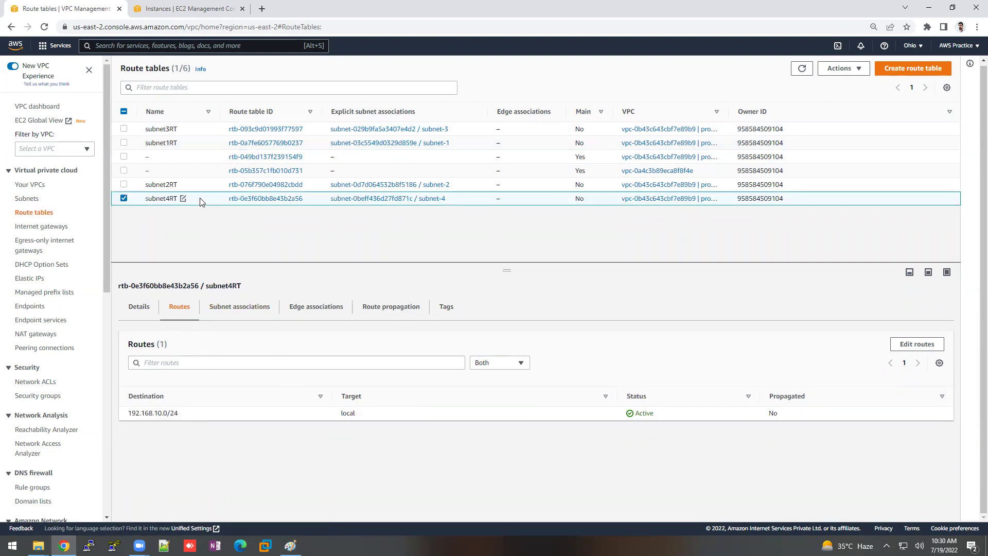
pyautogui.click(200, 186)
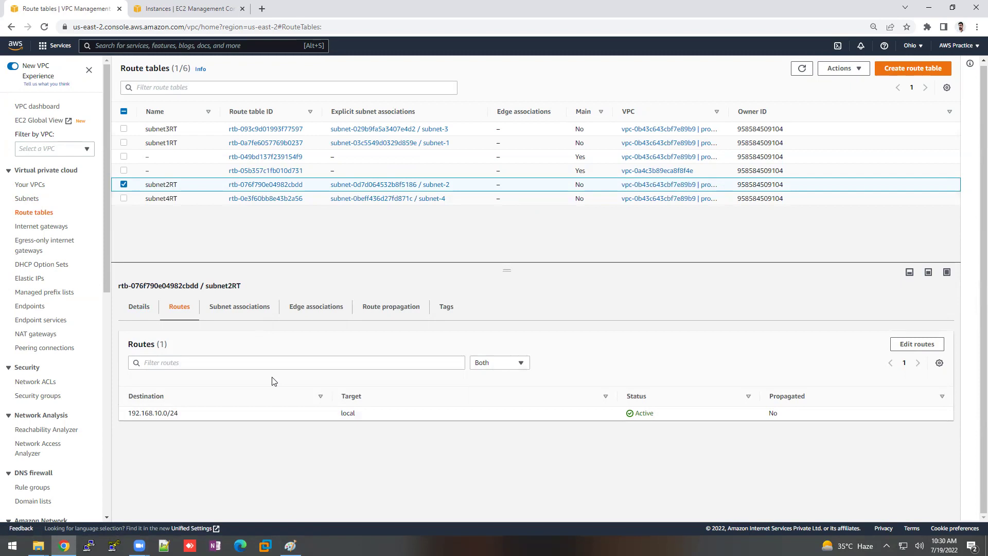
pyautogui.click(46, 225)
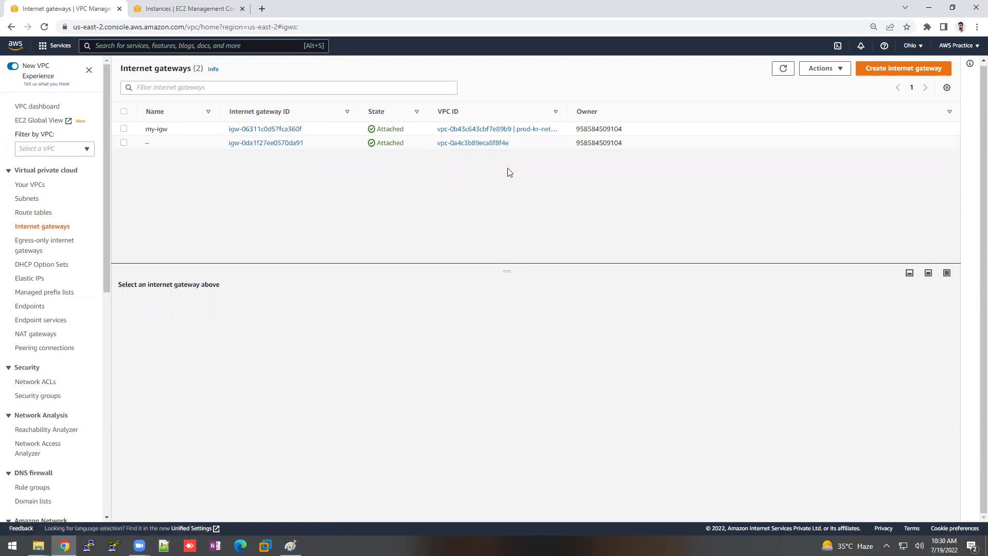
pyautogui.moveTo(566, 111); pyautogui.dragTo(613, 97)
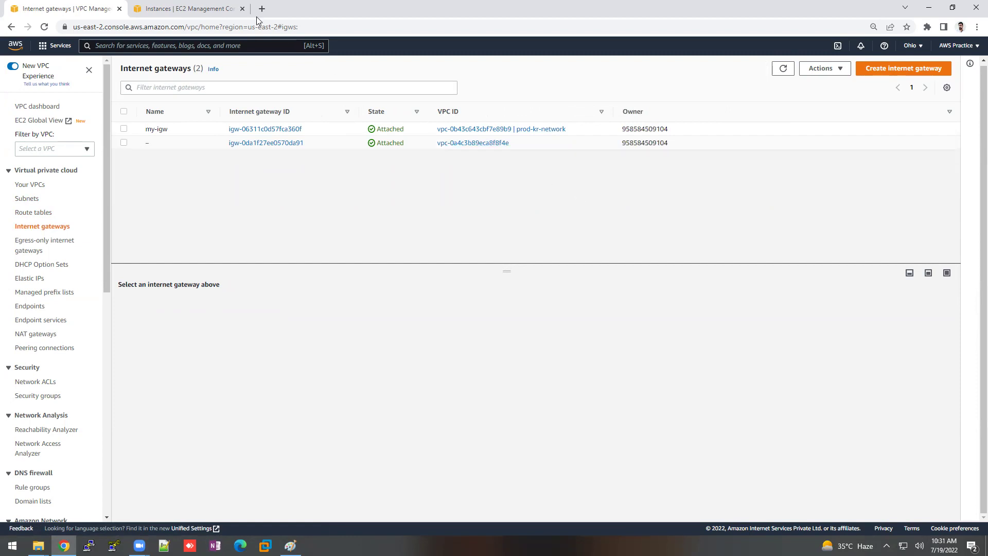
# Start launching an EC2 instance, search the community AMIs for NAT, and choose amzn-ami-vpc-nat-2018.03.0.20210319.0-x86_64-ebs
pyautogui.click(205, 7)
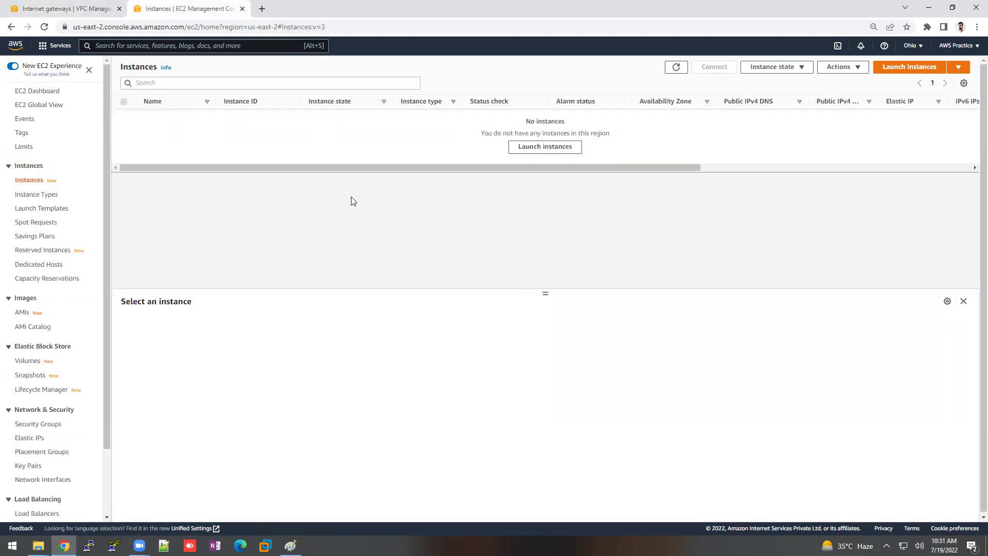
pyautogui.click(912, 68)
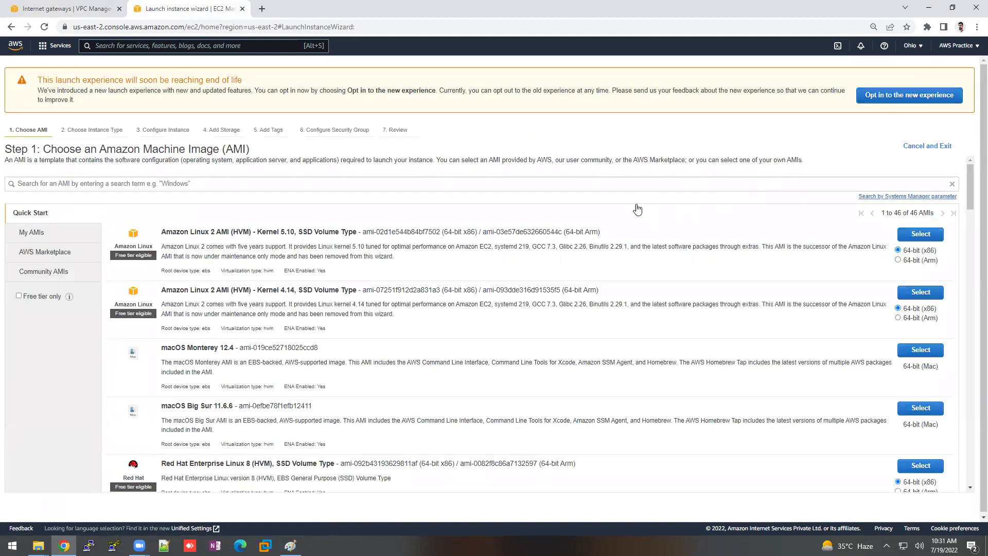
pyautogui.click(77, 276)
pyautogui.click(200, 185)
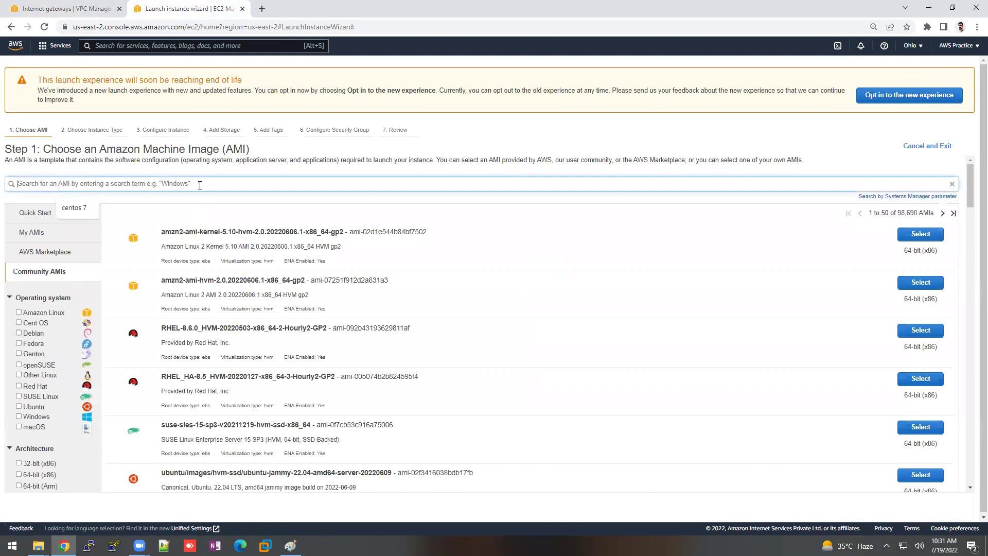
pyautogui.write('NAT')
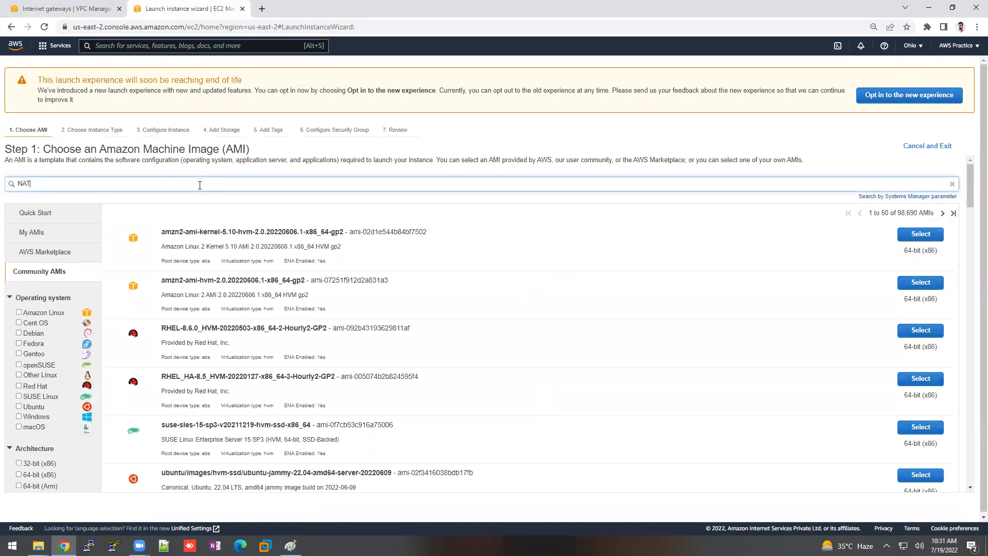
pyautogui.press('Return')
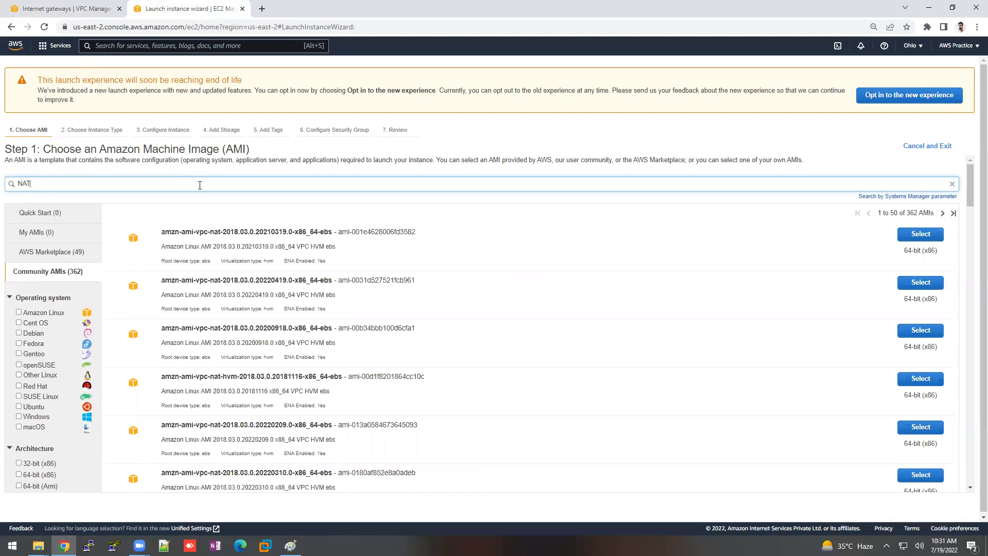
pyautogui.moveTo(161, 231); pyautogui.dragTo(329, 232)
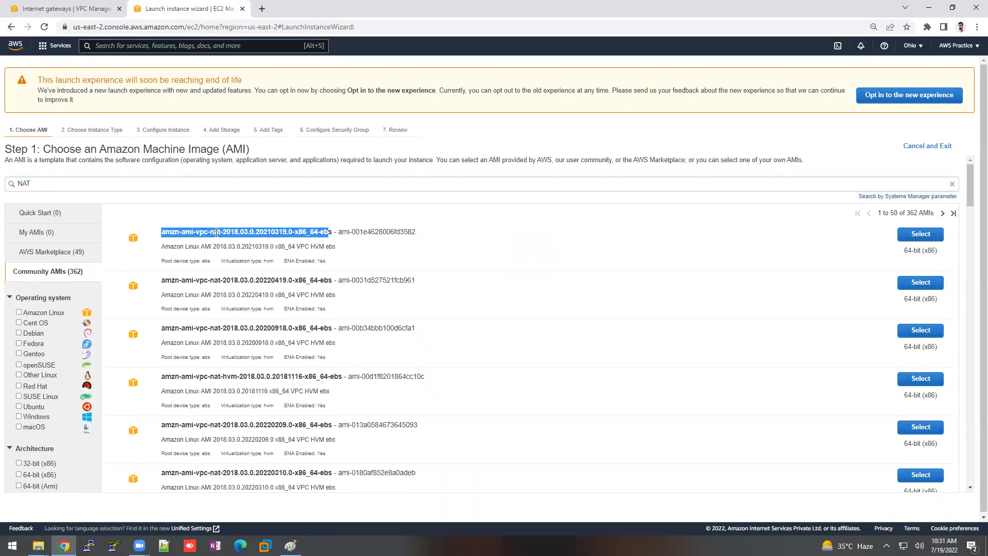
pyautogui.click(912, 237)
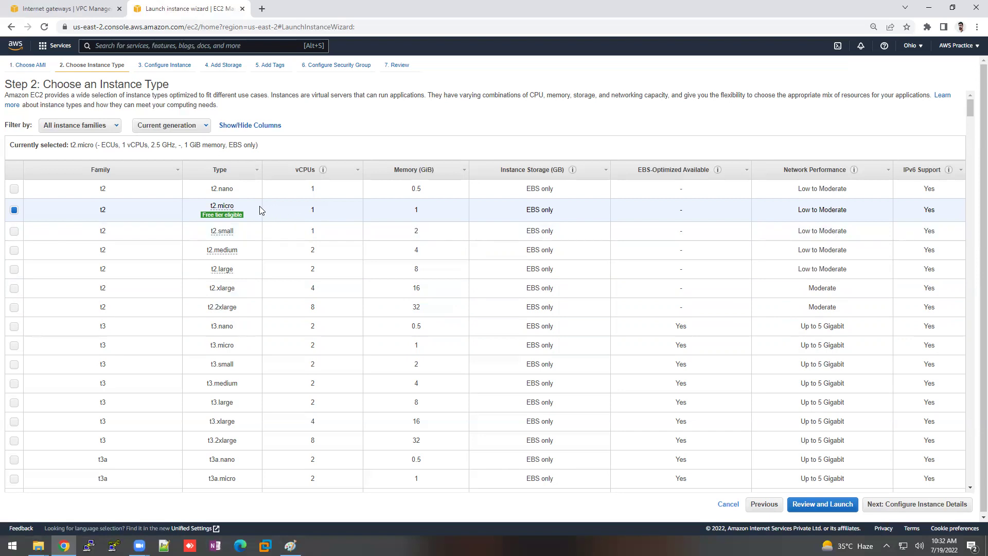
# Accept the t2.micro instance type and place the instance in the prod-kr-network VPC on subnet-1
pyautogui.click(955, 509)
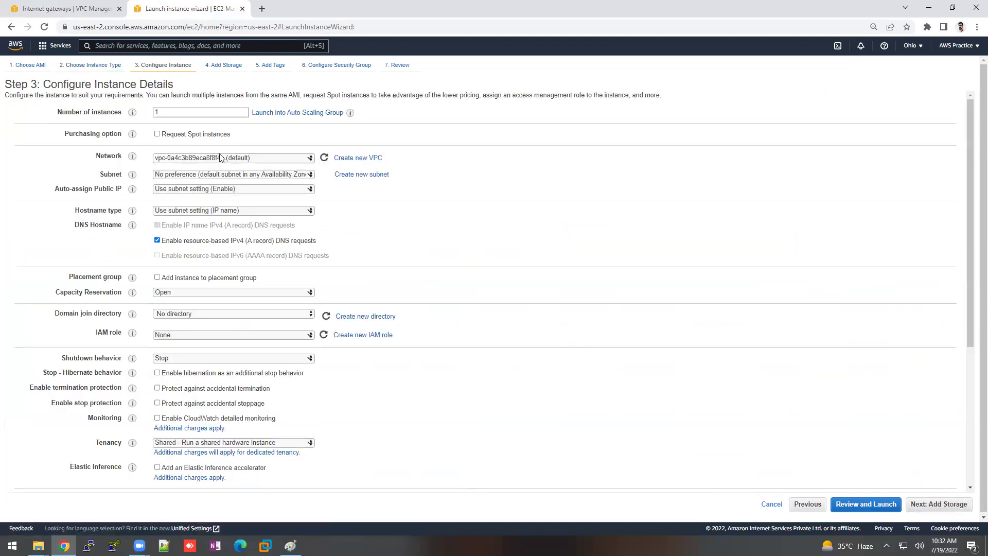
pyautogui.click(234, 158)
pyautogui.click(236, 167)
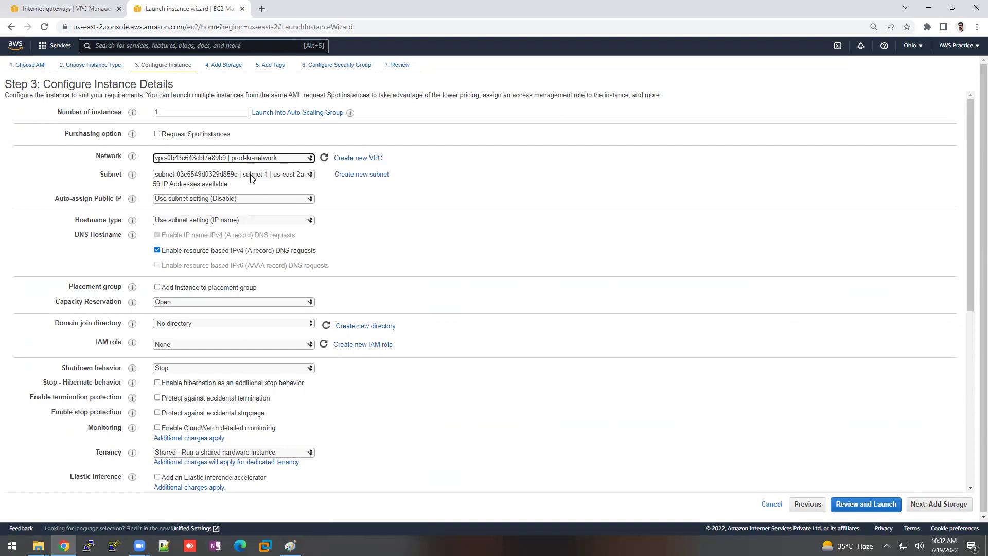
pyautogui.click(252, 176)
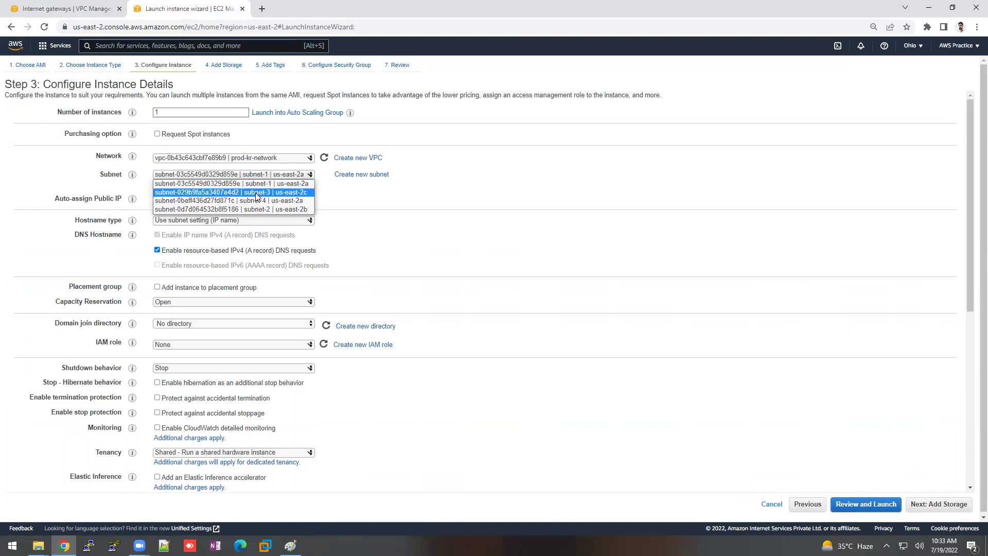
pyautogui.click(256, 185)
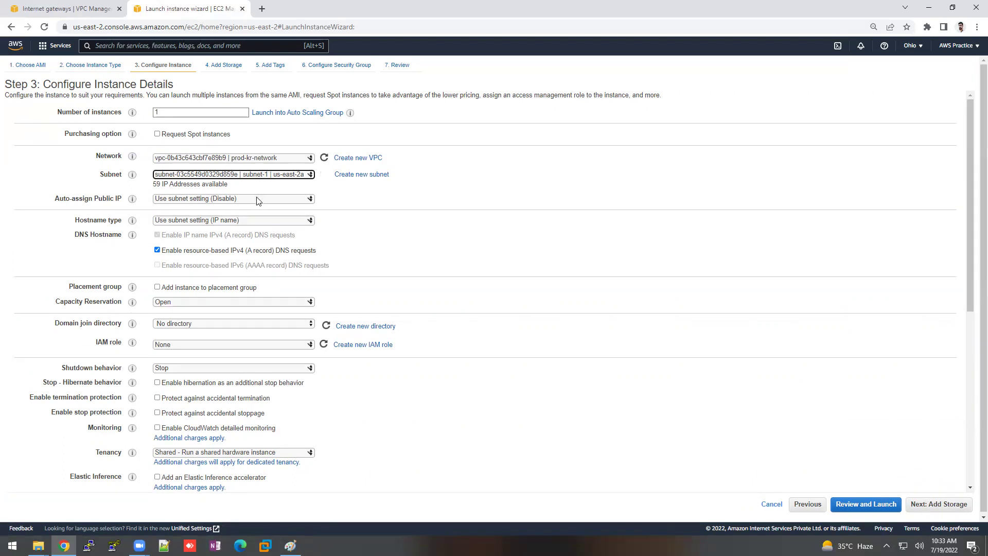
# Set the instance's Auto-assign Public IP option to Enable
pyautogui.click(256, 198)
pyautogui.click(252, 217)
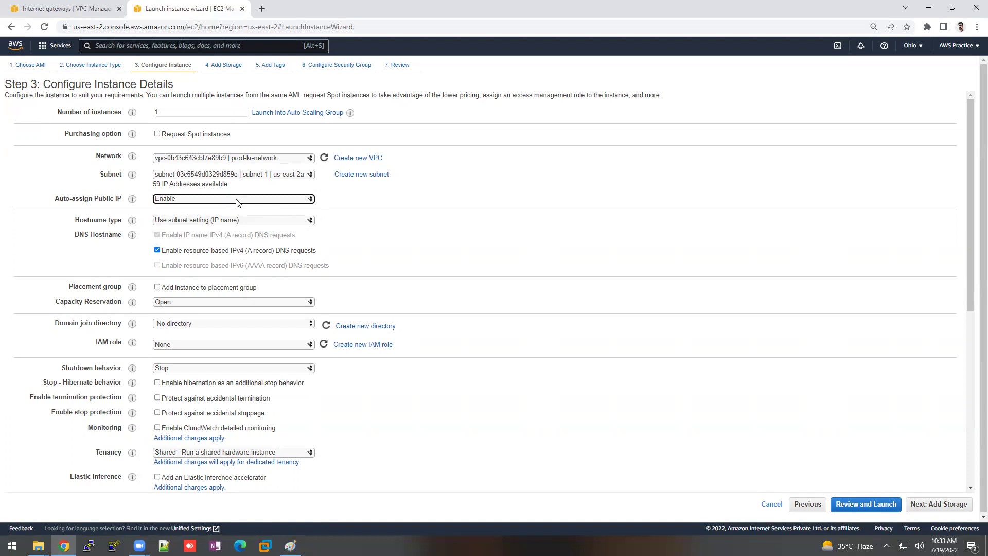
pyautogui.click(103, 199)
pyautogui.moveTo(103, 199); pyautogui.dragTo(123, 198)
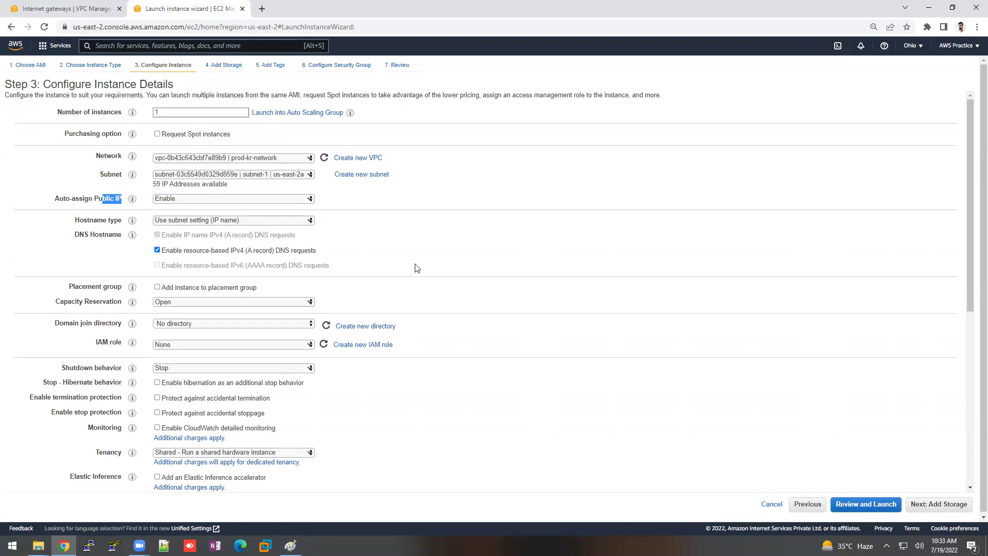
# Accept the default storage and add a tag with the key Name and the value NAT-Instance
pyautogui.click(941, 508)
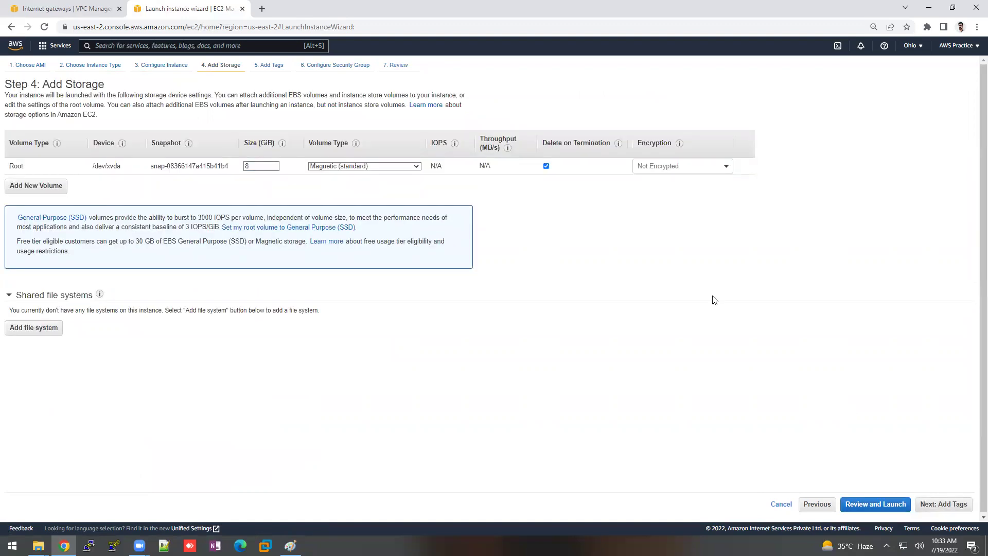
pyautogui.click(950, 507)
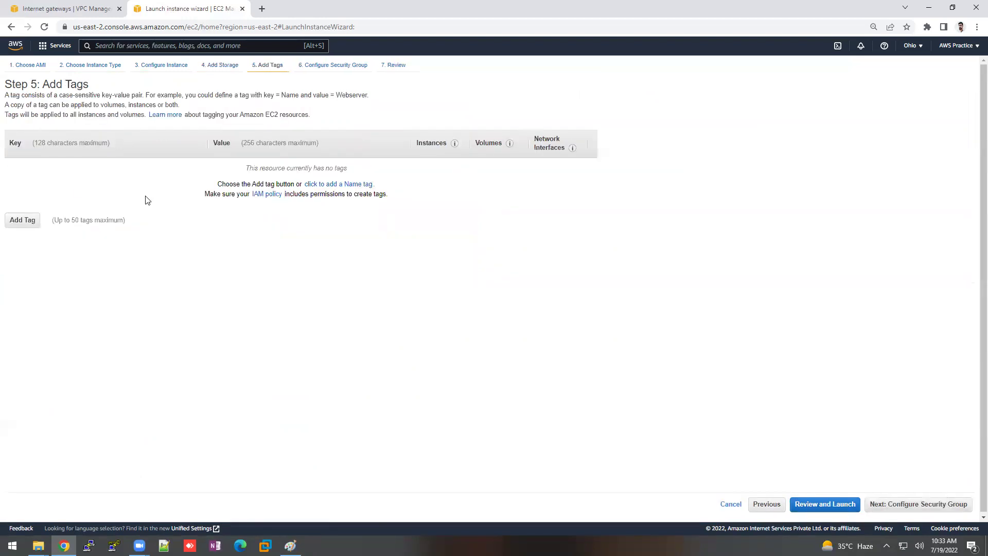
pyautogui.click(33, 223)
pyautogui.write('Name')
pyautogui.press('Tab')
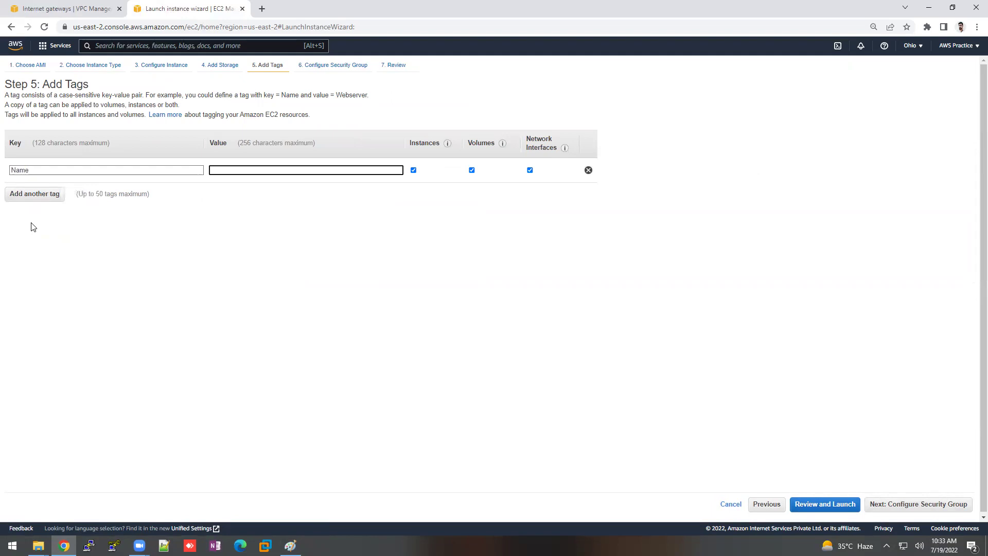
pyautogui.write('NAT_instan')
pyautogui.press('BackSpace')
pyautogui.press('BackSpace')
pyautogui.press('BackSpace')
pyautogui.press('BackSpace')
pyautogui.press('BackSpace')
pyautogui.press('BackSpace')
pyautogui.press('BackSpace')
pyautogui.write('-Instance')
# Assign the existing default VPC security group to the instance and check its inbound rules
pyautogui.click(901, 503)
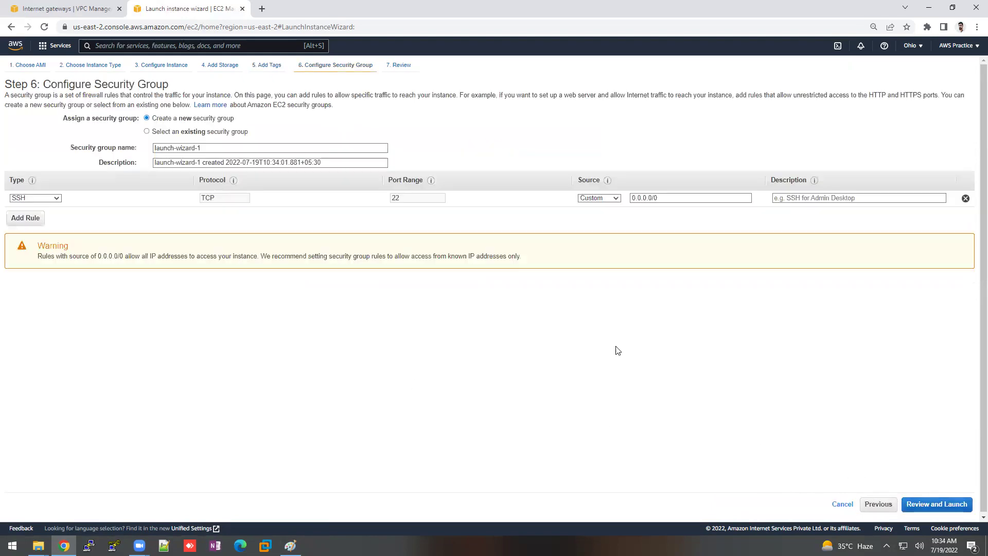
pyautogui.click(212, 132)
pyautogui.click(228, 171)
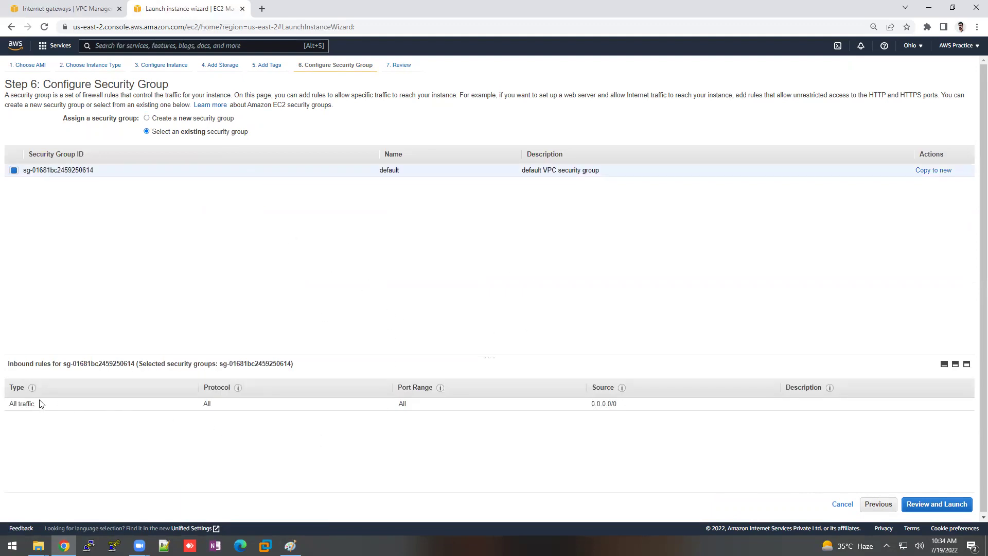
pyautogui.moveTo(10, 404); pyautogui.dragTo(29, 403)
pyautogui.click(211, 404)
pyautogui.moveTo(405, 404); pyautogui.dragTo(429, 410)
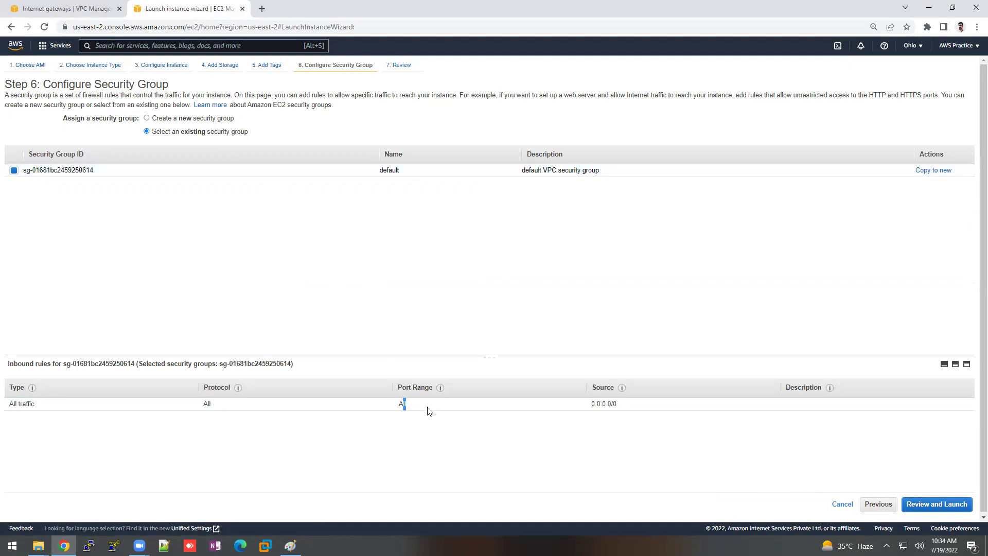
# Continue to the launch review, making General Purpose (SSD) the default boot volume for all instance launches
pyautogui.moveTo(613, 404); pyautogui.dragTo(592, 412)
pyautogui.click(953, 504)
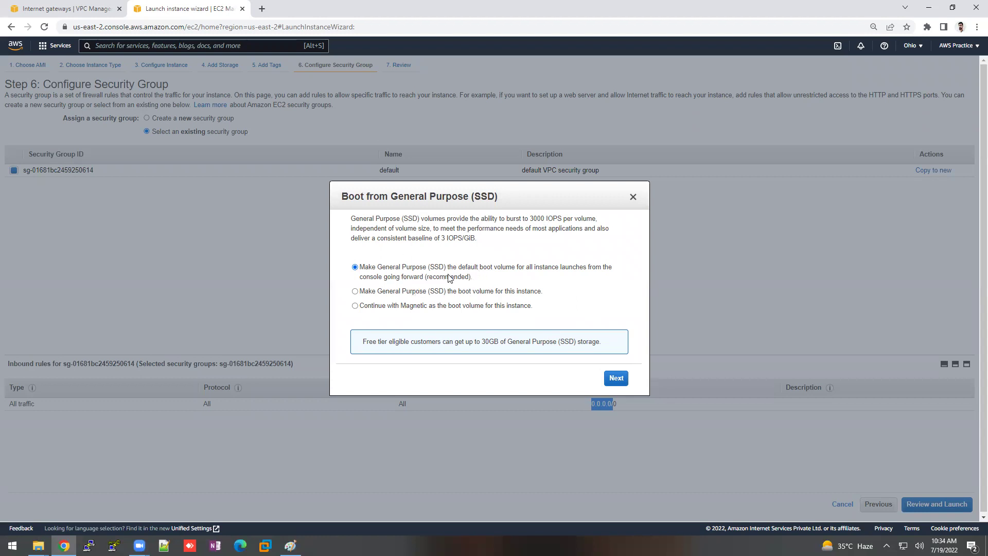
pyautogui.moveTo(431, 267); pyautogui.dragTo(480, 264)
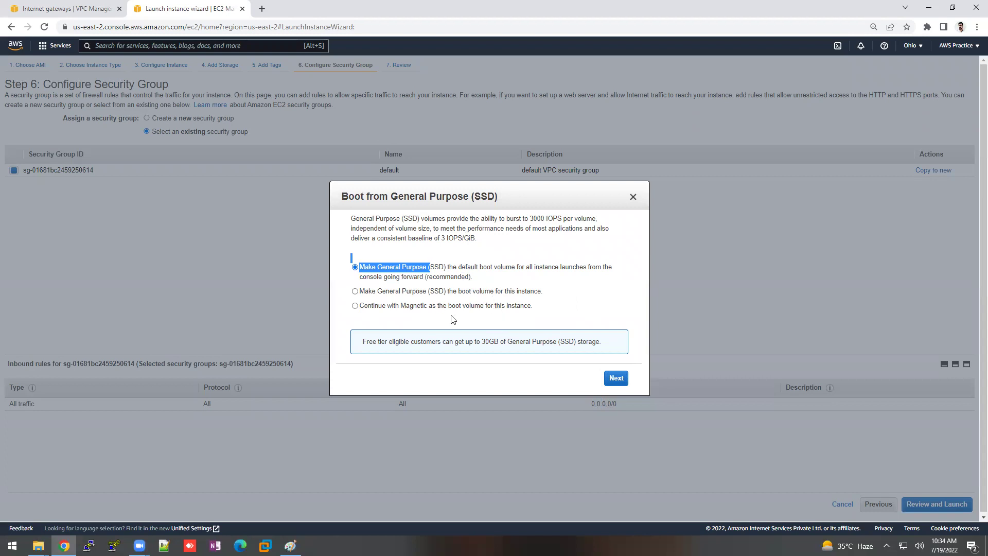
pyautogui.click(620, 381)
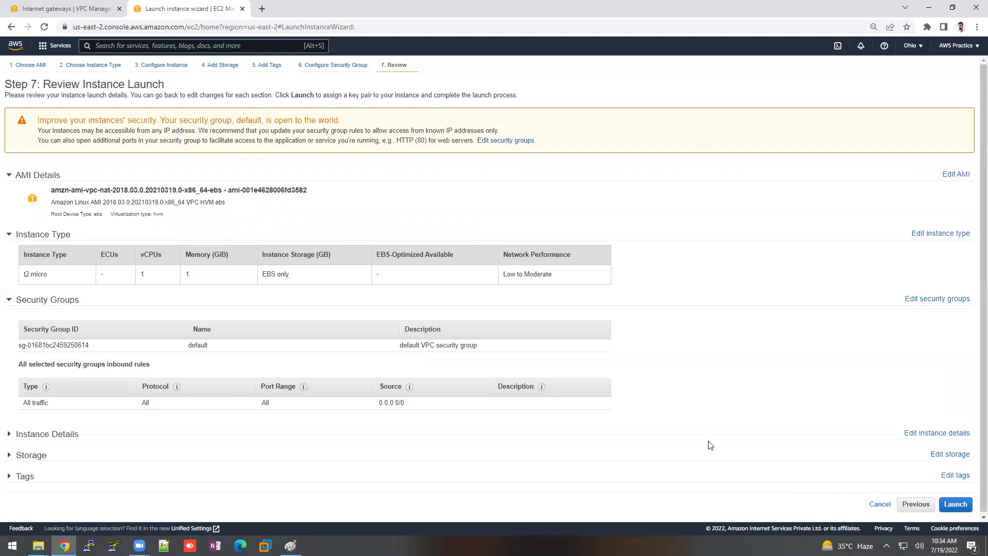
# Review the Storage and Instance Details sections of the launch summary, including the root volume type, network and subnet
pyautogui.click(40, 466)
pyautogui.scroll(-1, 175, 463)
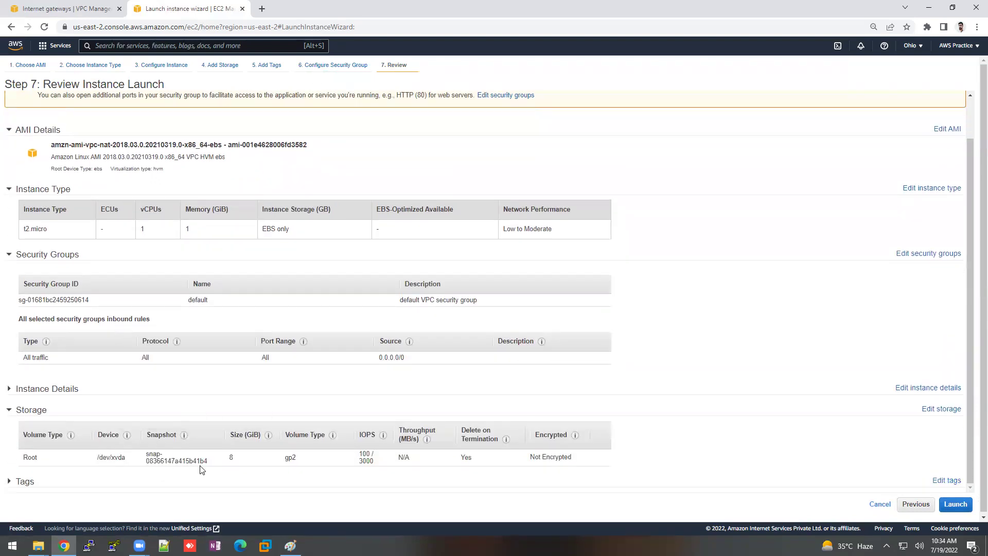
pyautogui.doubleClick(285, 461)
pyautogui.click(32, 389)
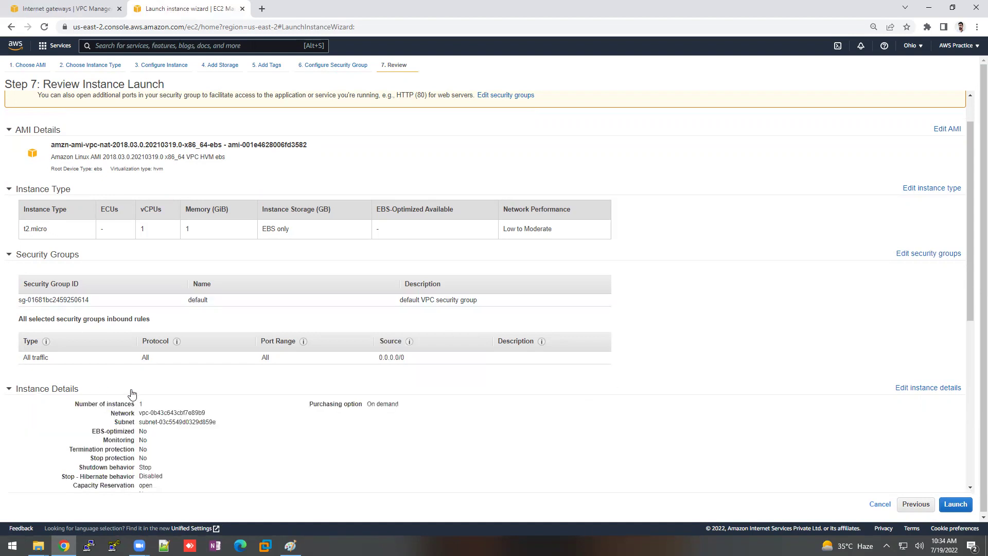
pyautogui.scroll(-2, 133, 395)
pyautogui.moveTo(150, 309)
pyautogui.mouseDown()
pyautogui.moveTo(168, 309)
pyautogui.moveTo(163, 318)
pyautogui.mouseUp()
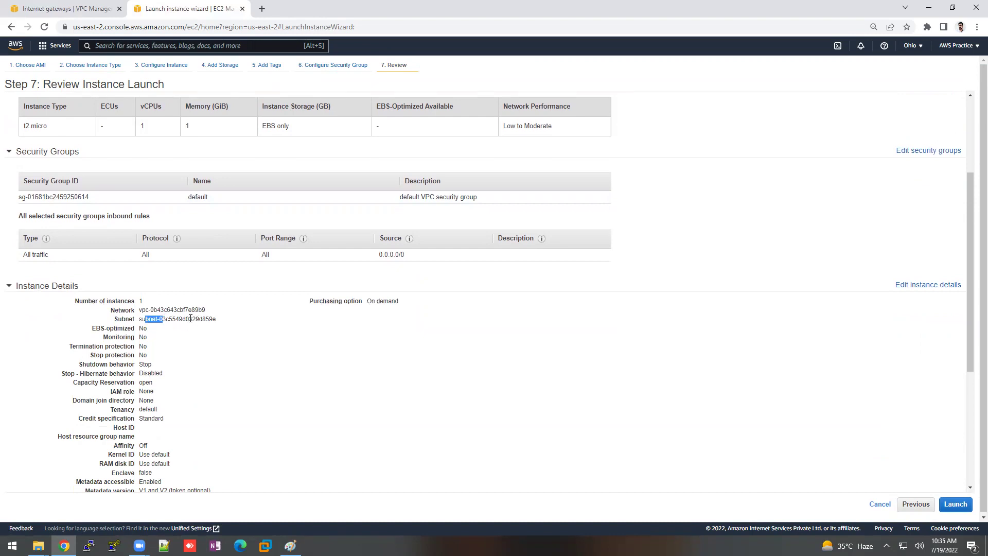
pyautogui.scroll(3, 190, 318)
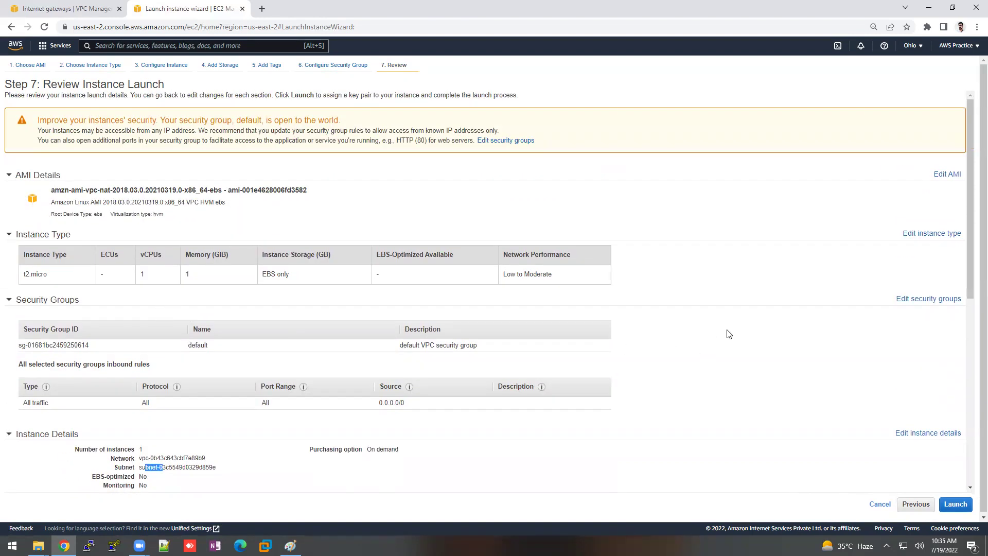
pyautogui.scroll(-2, 741, 335)
pyautogui.scroll(-2, 752, 349)
# Launch the instance with a new RSA key pair named nat-instance, downloading its private key file
pyautogui.click(956, 504)
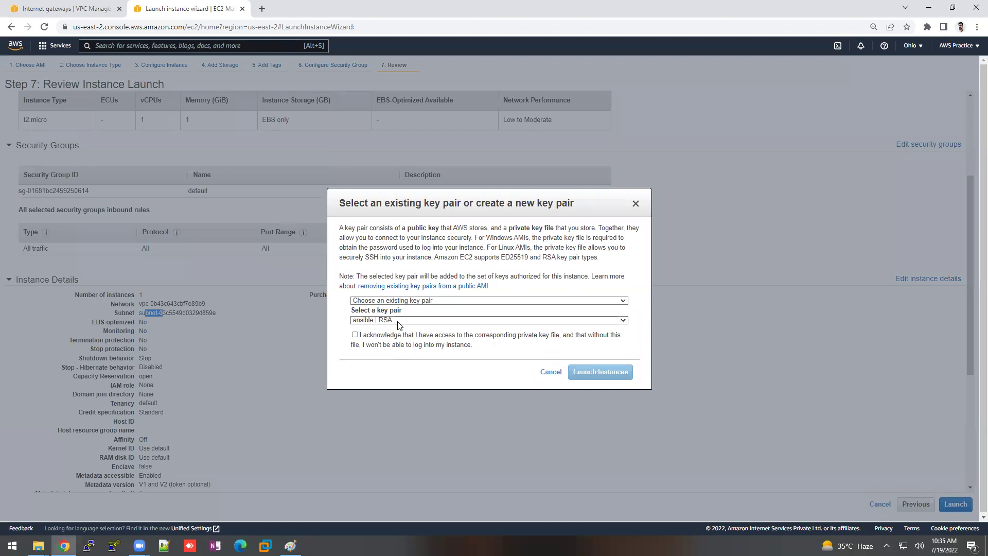
pyautogui.click(396, 301)
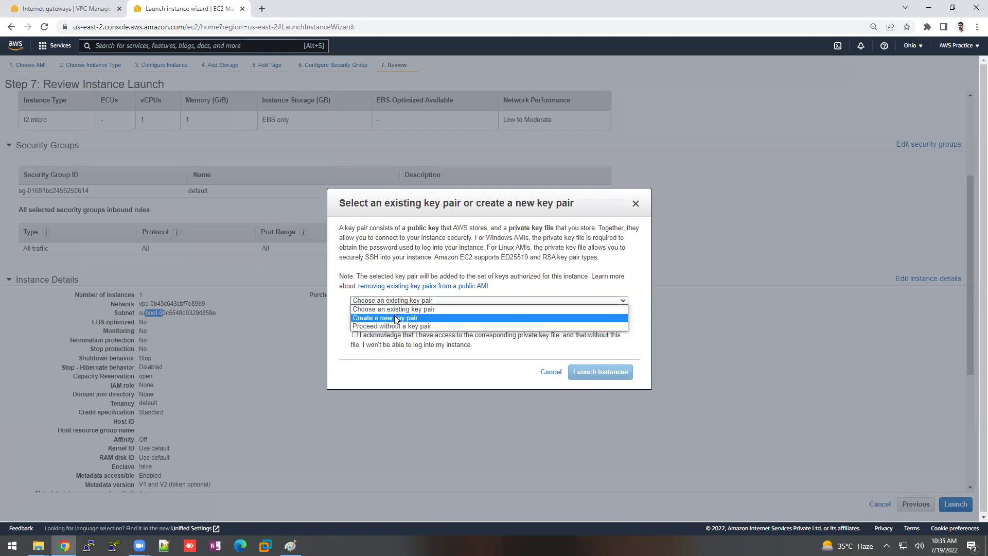
pyautogui.click(397, 319)
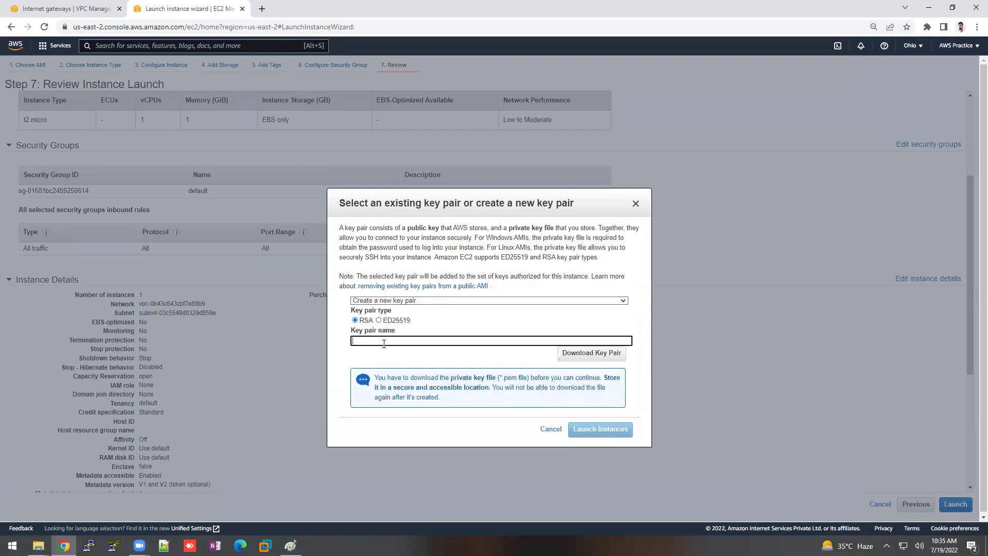
pyautogui.write('nat-instance')
pyautogui.click(592, 353)
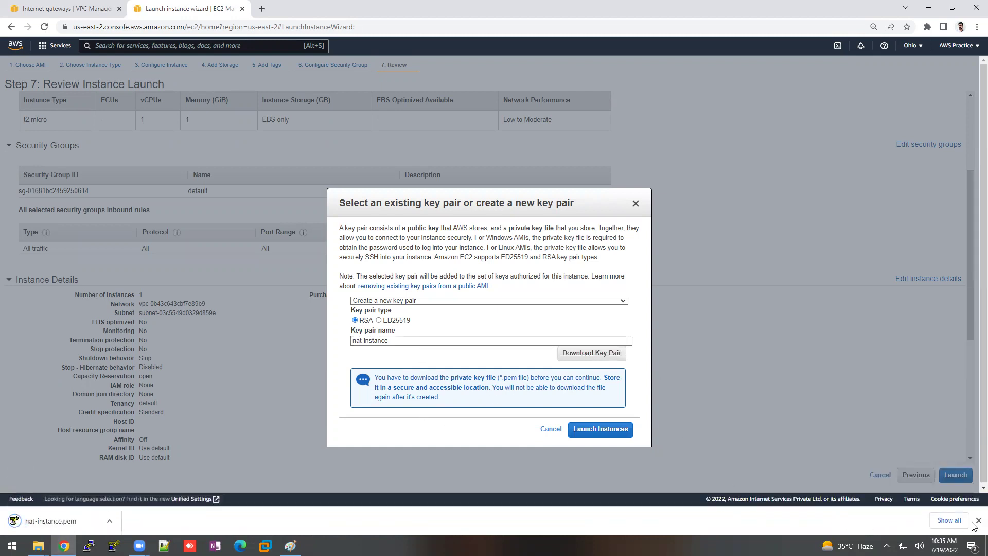
pyautogui.click(977, 521)
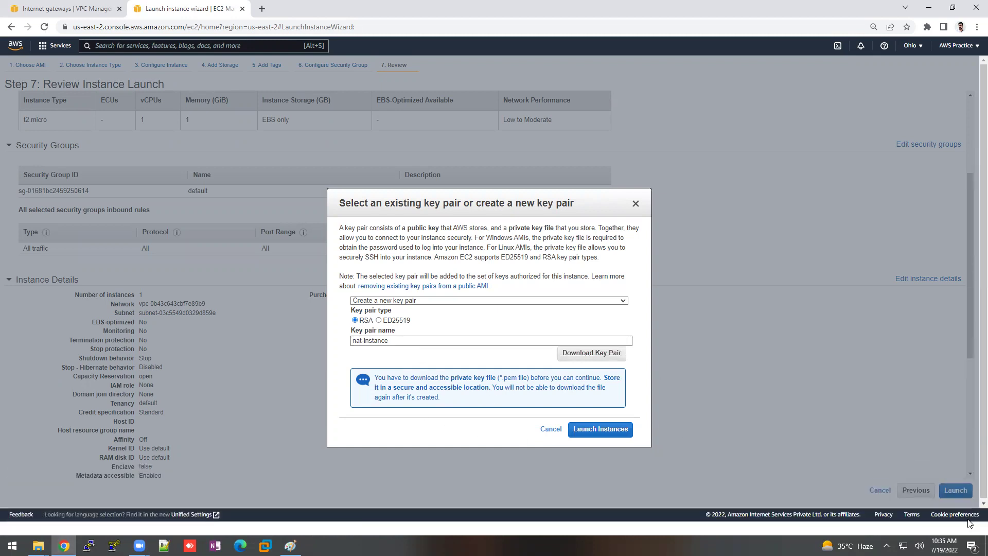
pyautogui.click(620, 435)
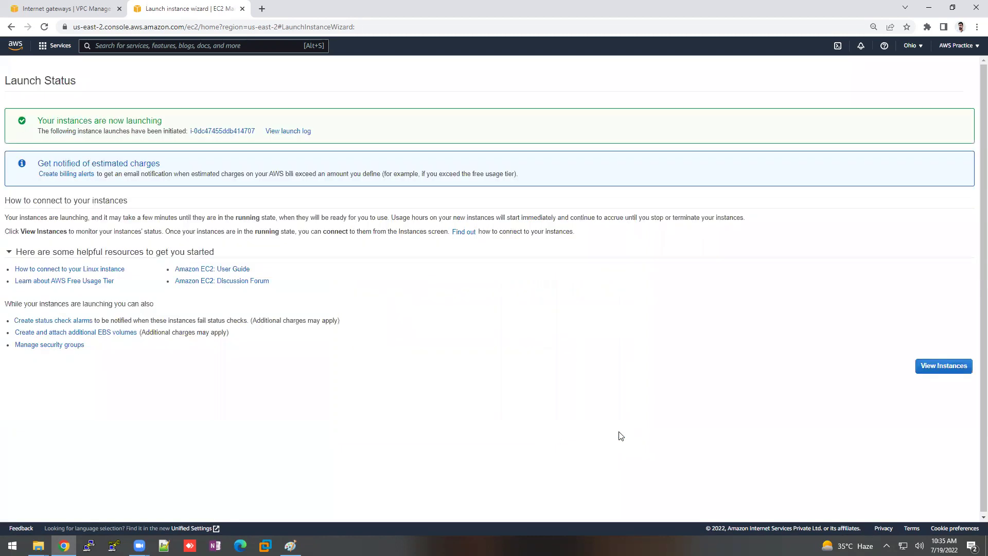
# View NAT-Instance in the instances list, refresh its status and examine its details in an enlarged pane
pyautogui.click(957, 369)
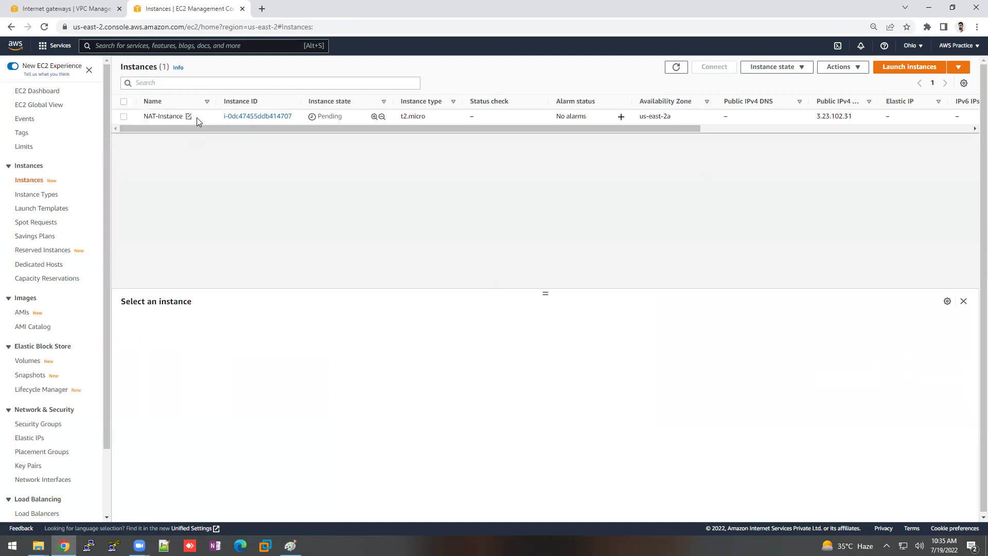
pyautogui.click(197, 118)
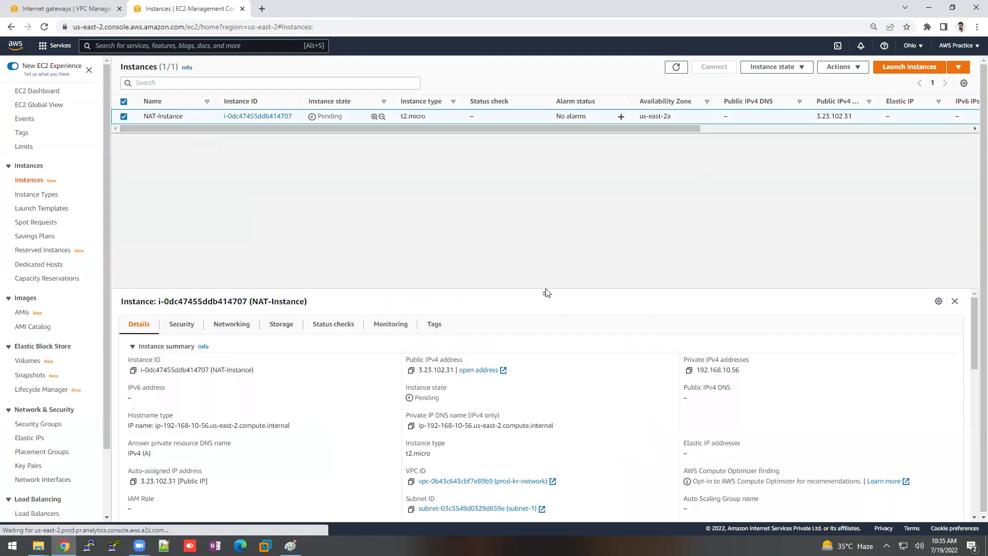
pyautogui.moveTo(545, 293); pyautogui.dragTo(538, 235)
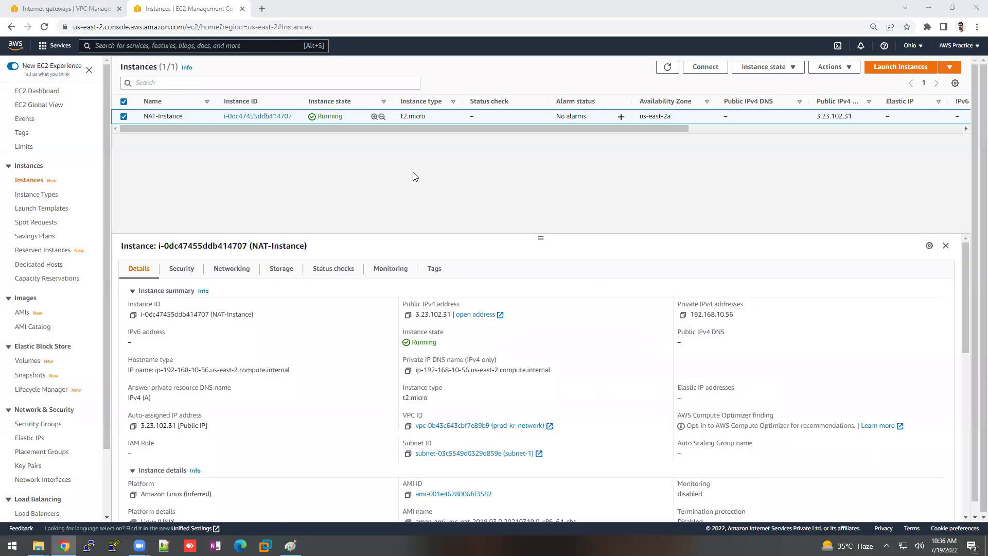
pyautogui.click(665, 69)
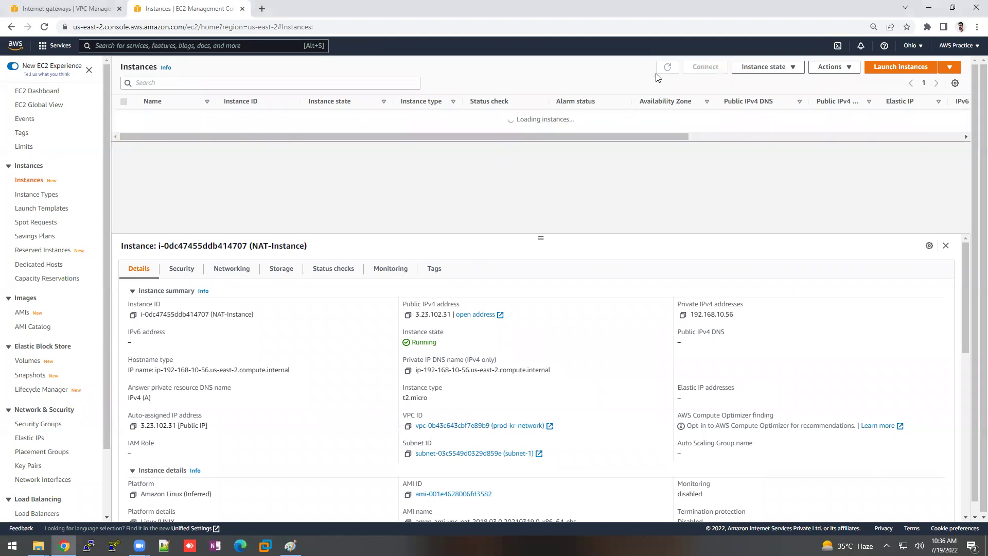
pyautogui.click(207, 118)
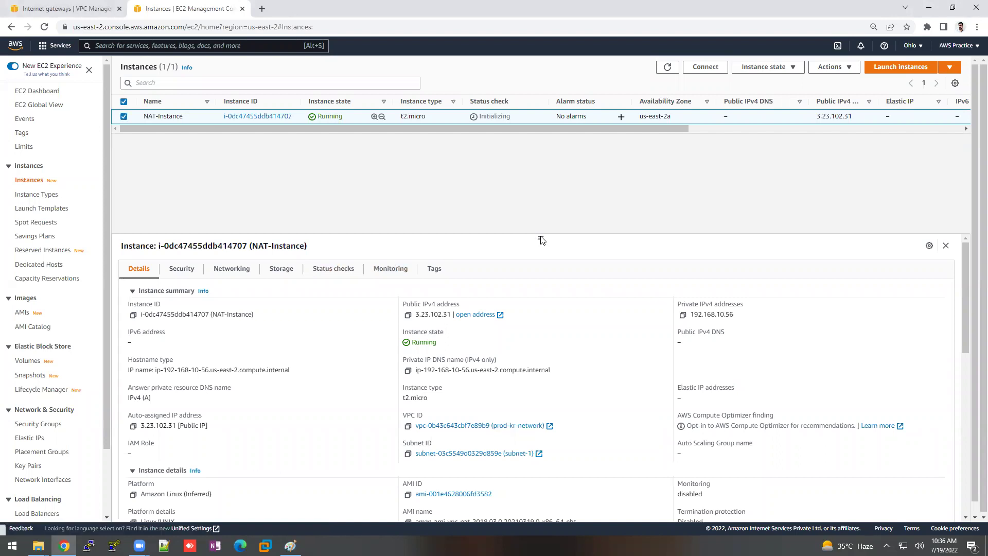
pyautogui.moveTo(541, 237); pyautogui.dragTo(544, 208)
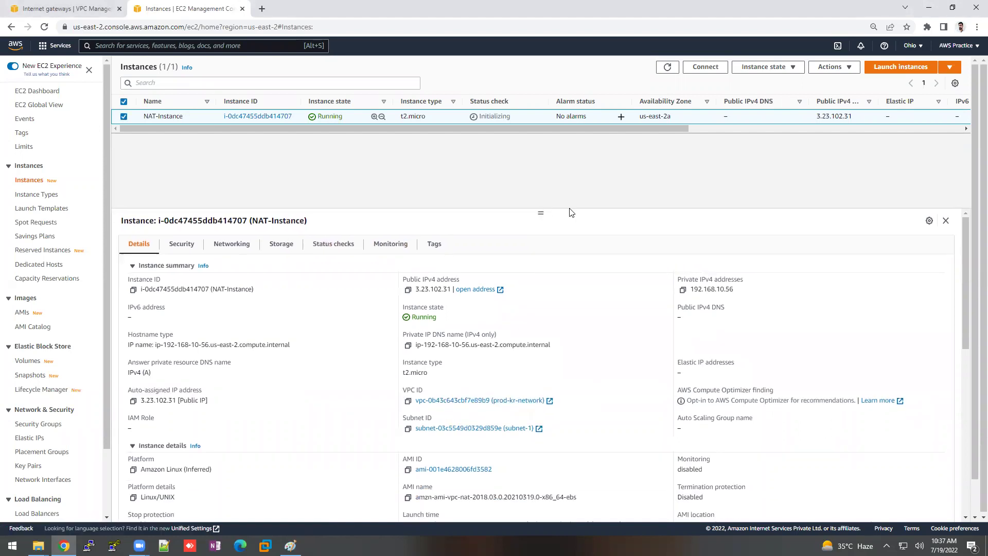
# Read the source/destination check note for NAT-Instance, leave the setting without saving, and reselect the instance
pyautogui.click(829, 67)
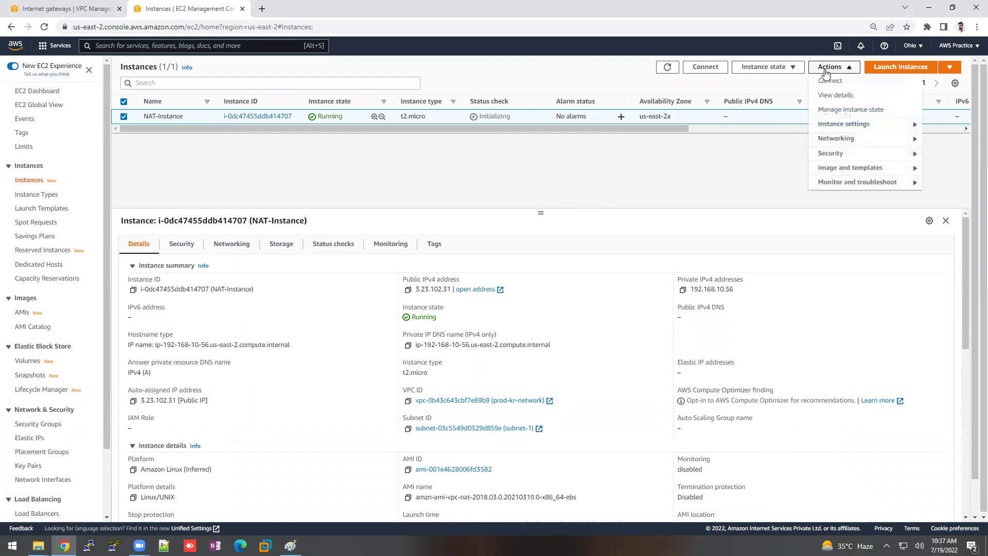
pyautogui.moveTo(827, 141)
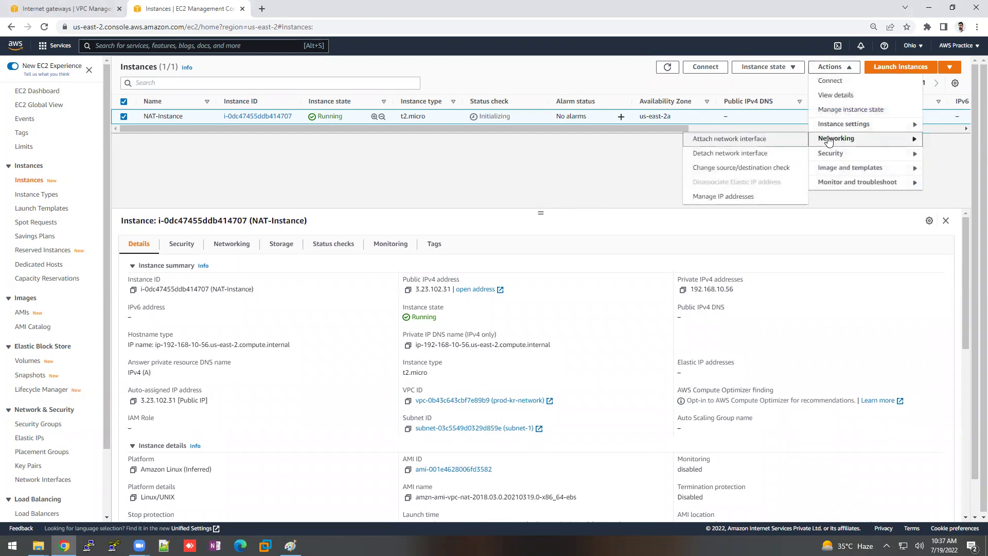
pyautogui.click(727, 172)
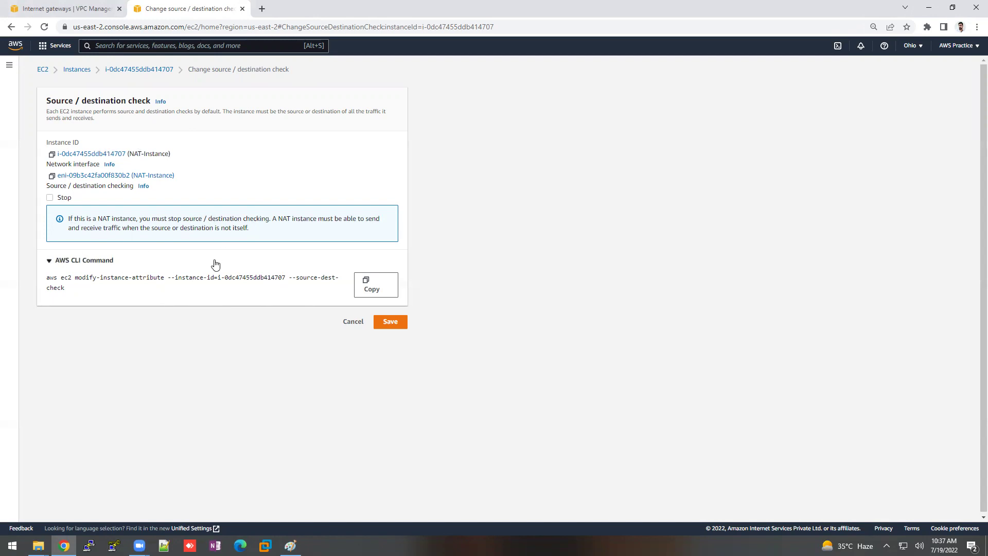
pyautogui.moveTo(69, 220); pyautogui.dragTo(132, 231)
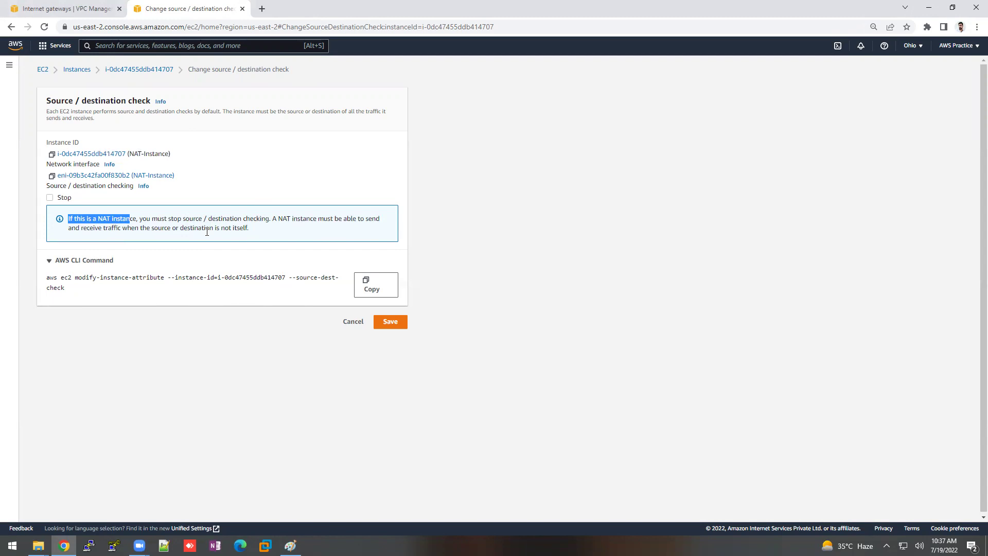
pyautogui.moveTo(250, 229); pyautogui.dragTo(198, 229)
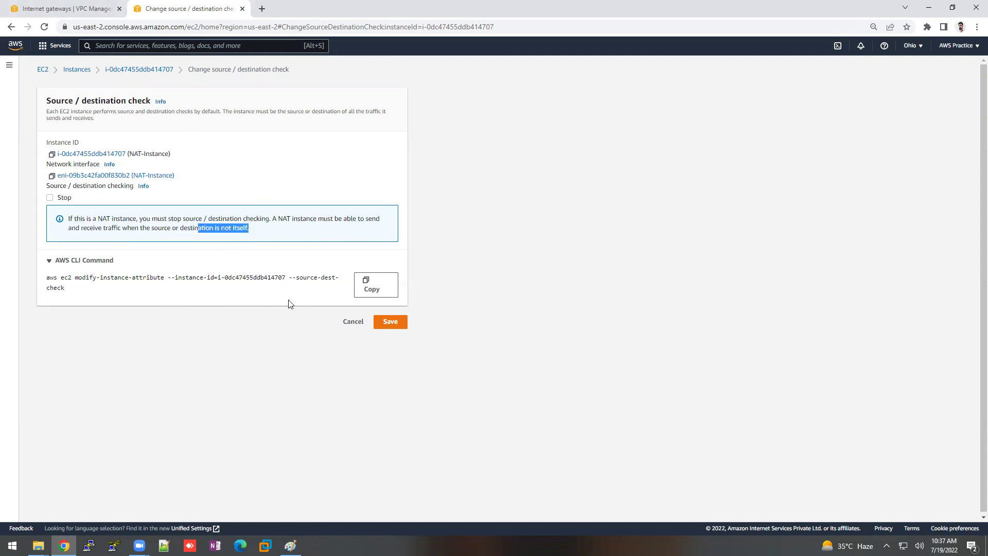
pyautogui.click(353, 323)
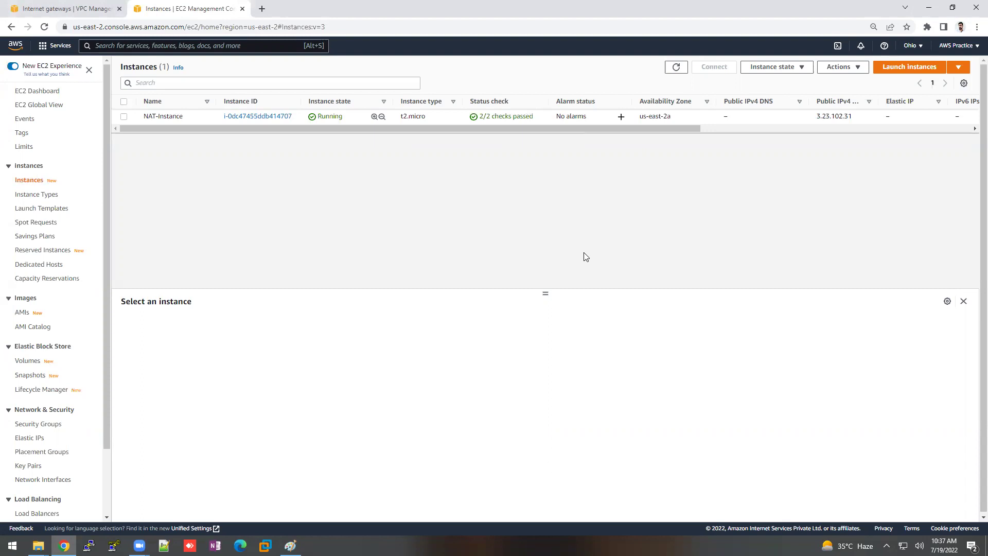
pyautogui.click(210, 116)
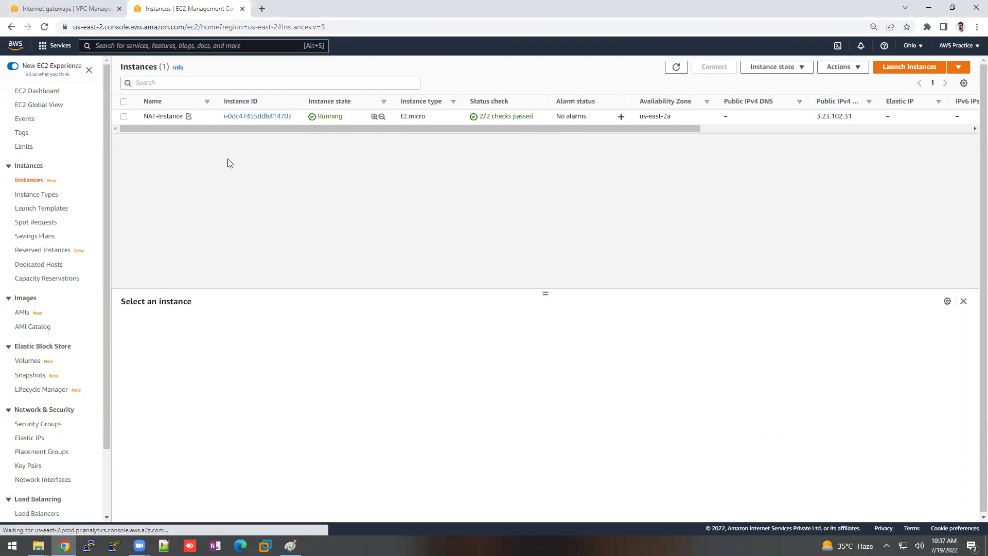
# Switch to PuTTY Key Generator and load the downloaded nat-instance PEM key from Downloads, showing all file types
pyautogui.hotkey('alt', 'Tab')
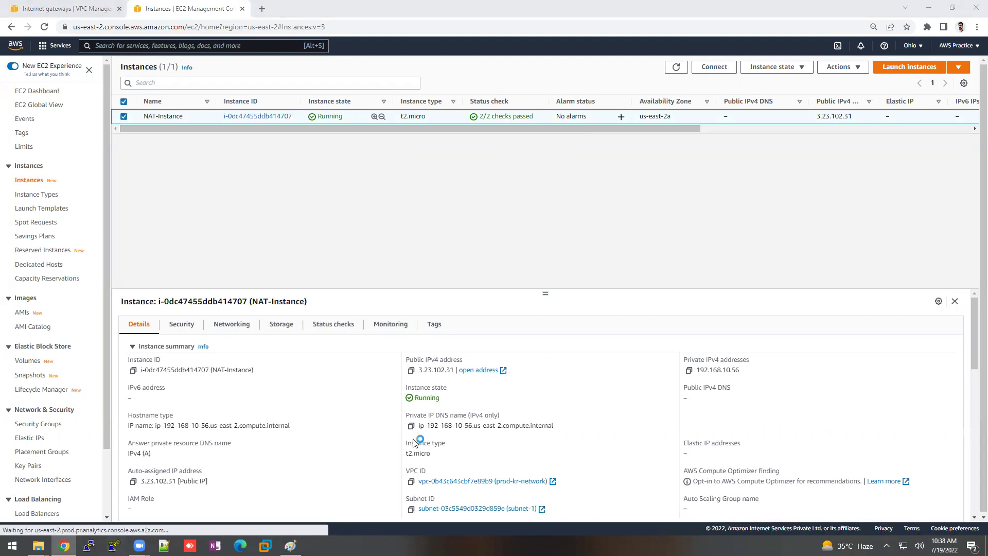
pyautogui.click(580, 330)
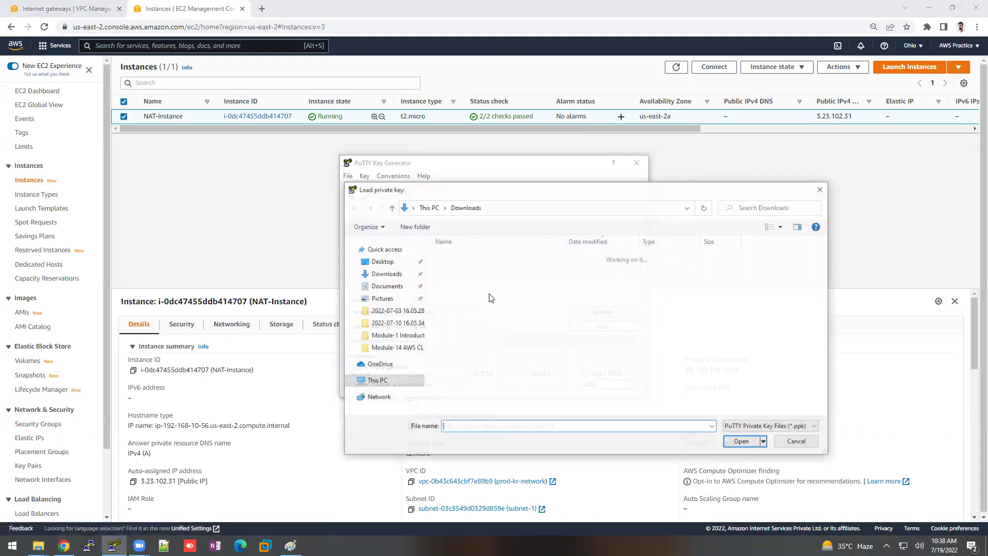
pyautogui.click(763, 427)
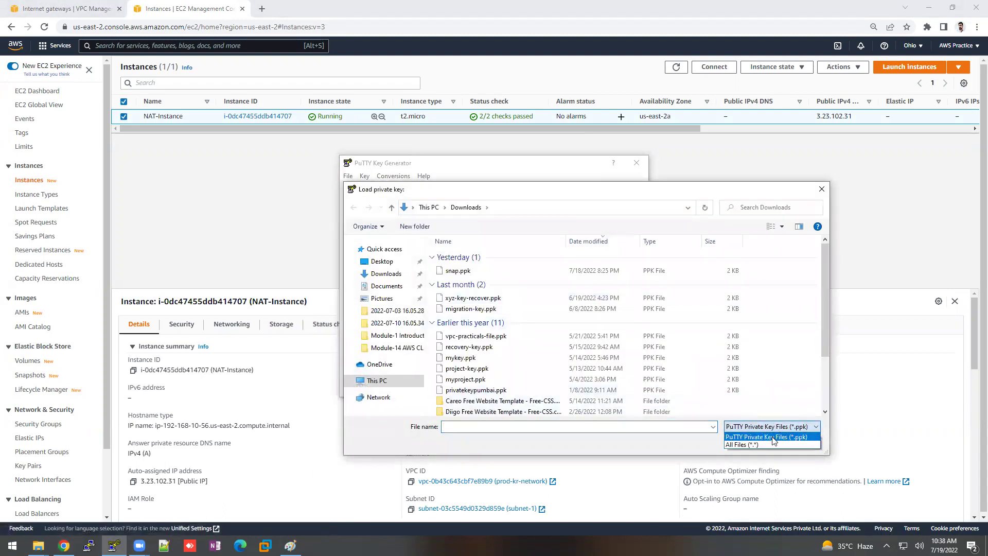
pyautogui.click(757, 437)
pyautogui.doubleClick(486, 271)
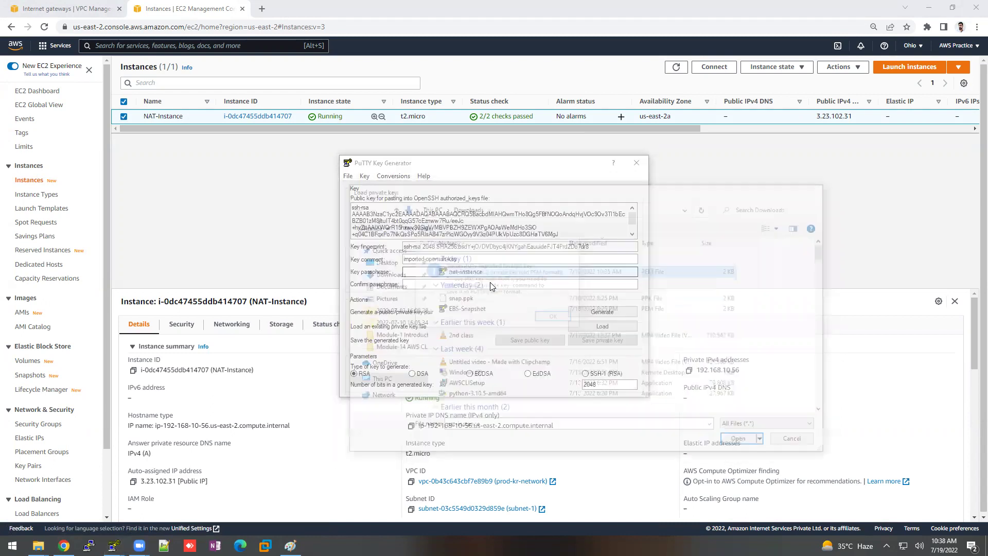
pyautogui.click(553, 315)
# Save the private key without a passphrase in Downloads as nat-instance-pra in PPK format, and close PuTTY Key Generator
pyautogui.click(602, 340)
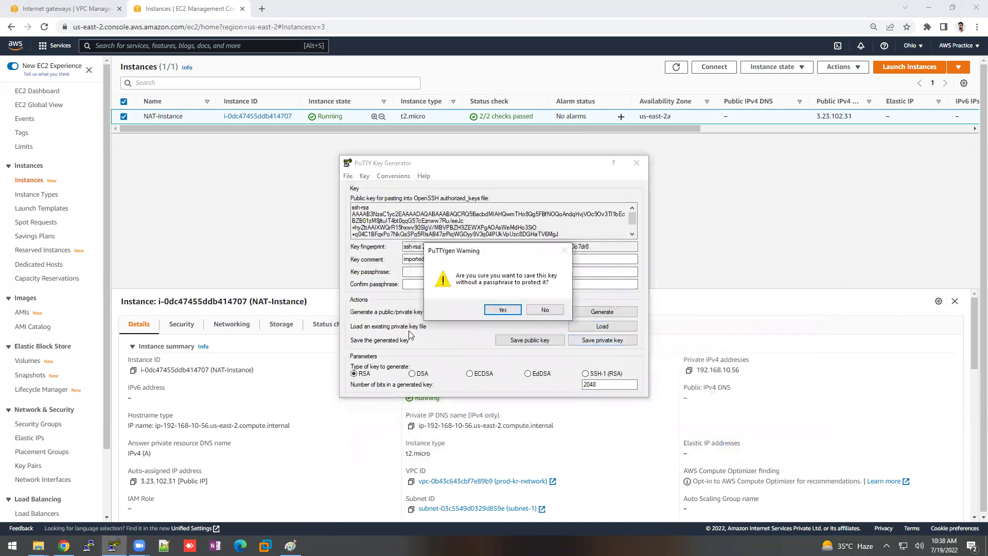
pyautogui.click(500, 310)
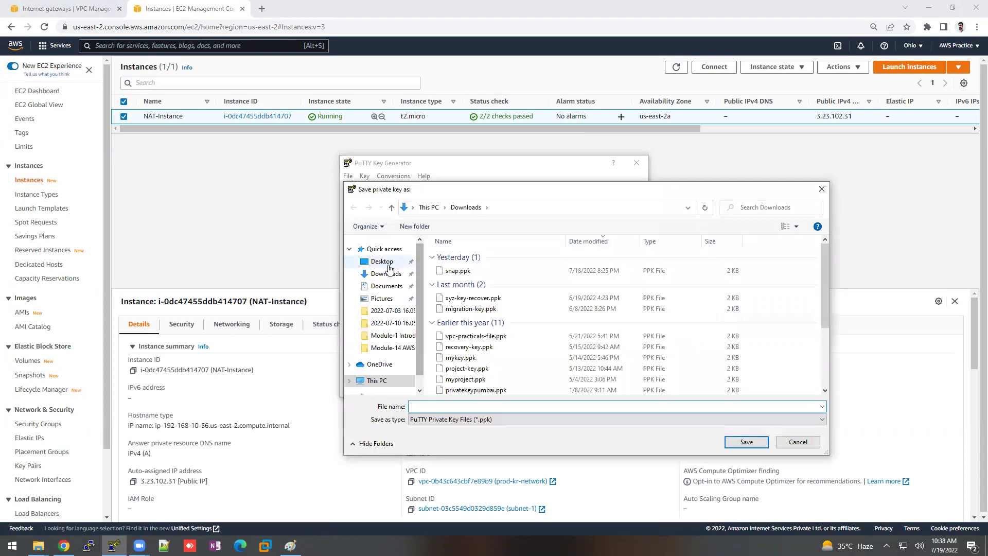
pyautogui.click(387, 275)
pyautogui.click(450, 406)
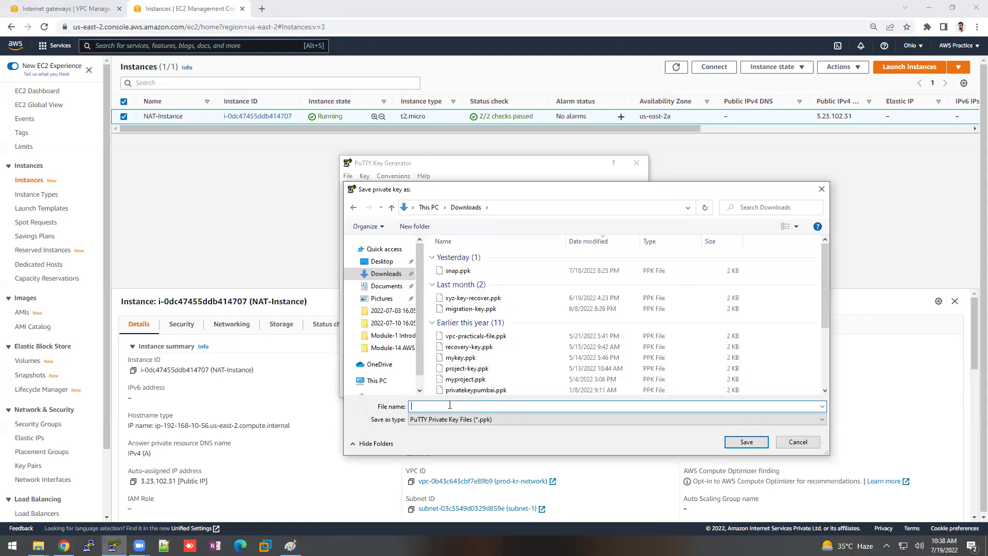
pyautogui.write('nat-ins')
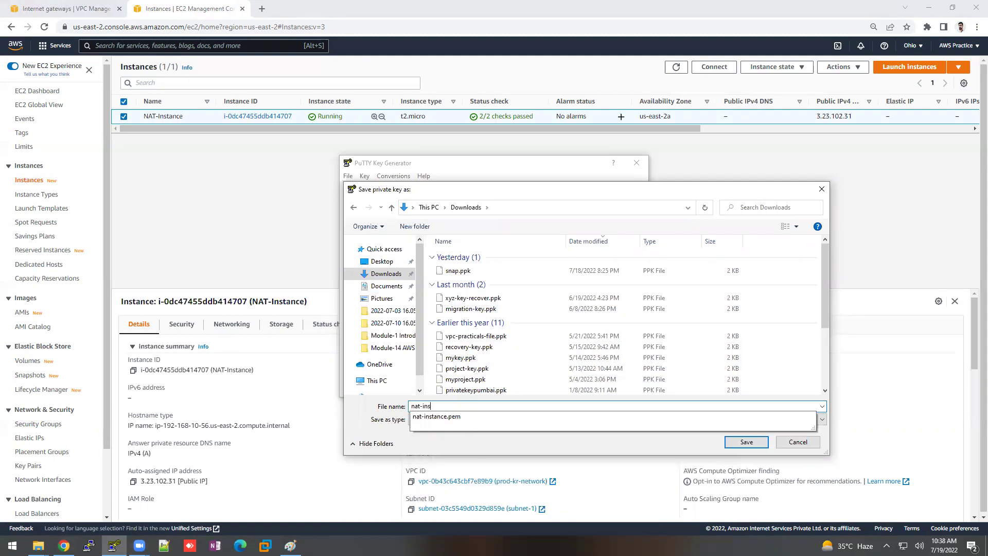
pyautogui.write('tance')
pyautogui.click(449, 405)
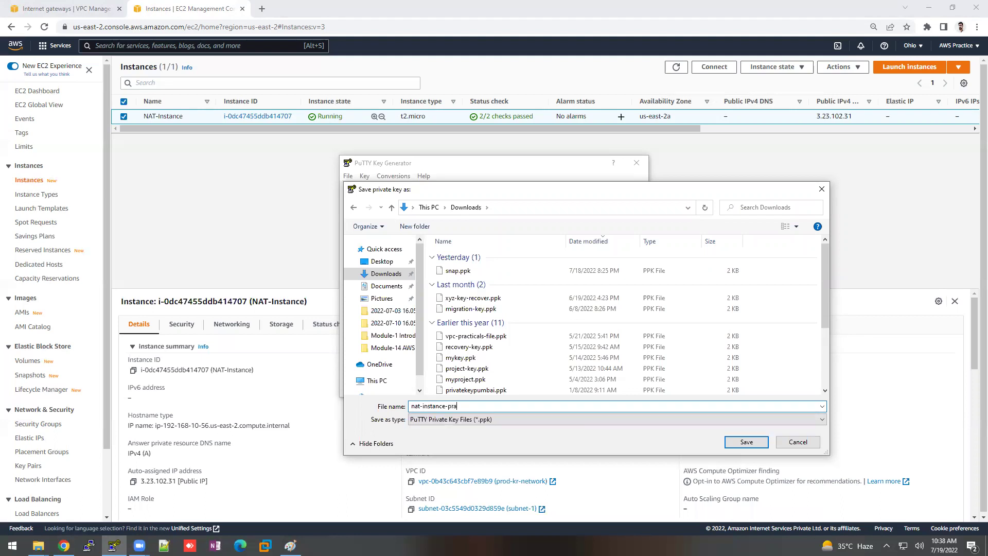
pyautogui.write('-pra')
pyautogui.click(756, 442)
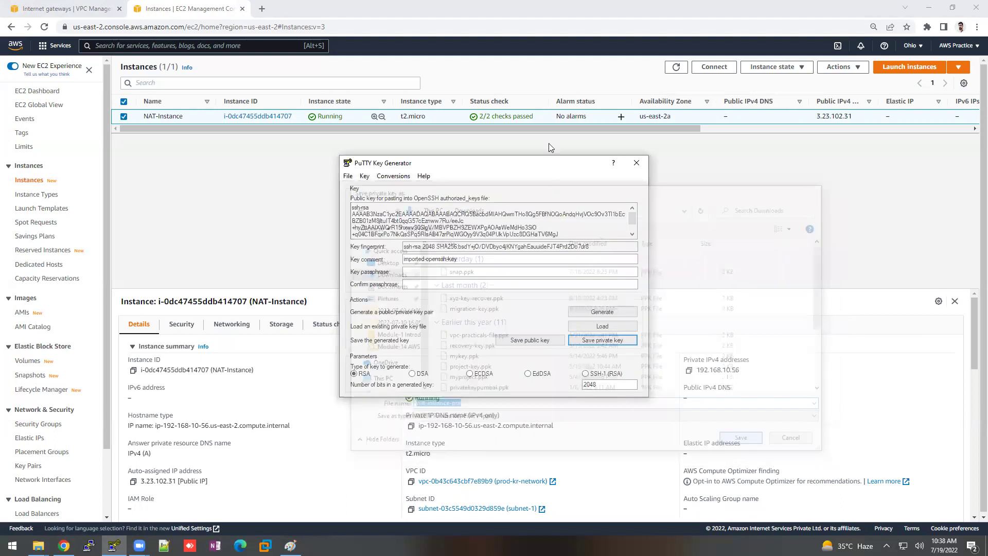
pyautogui.click(636, 163)
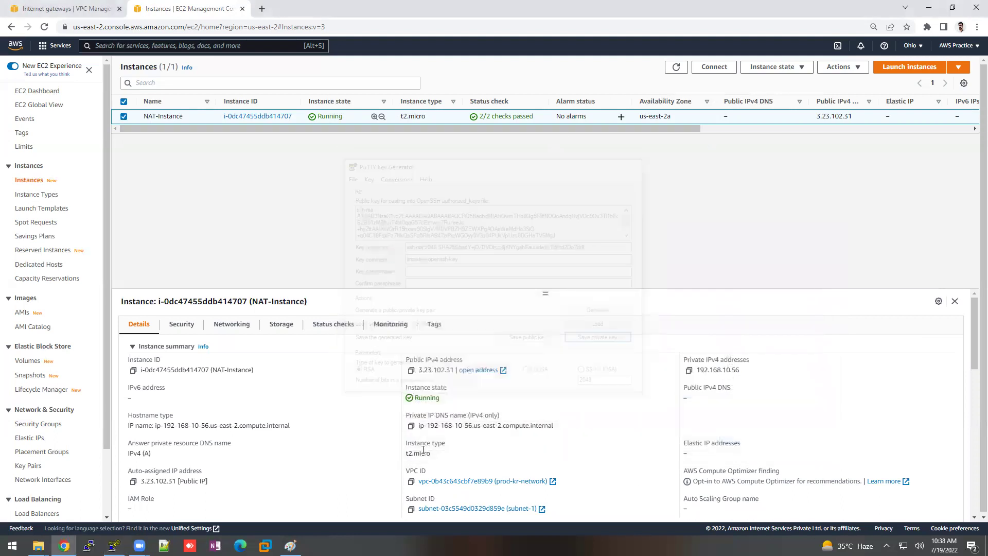
# Copy NAT-Instance's public IPv4 address and switch to PuTTY to enter it as the host name
pyautogui.click(411, 371)
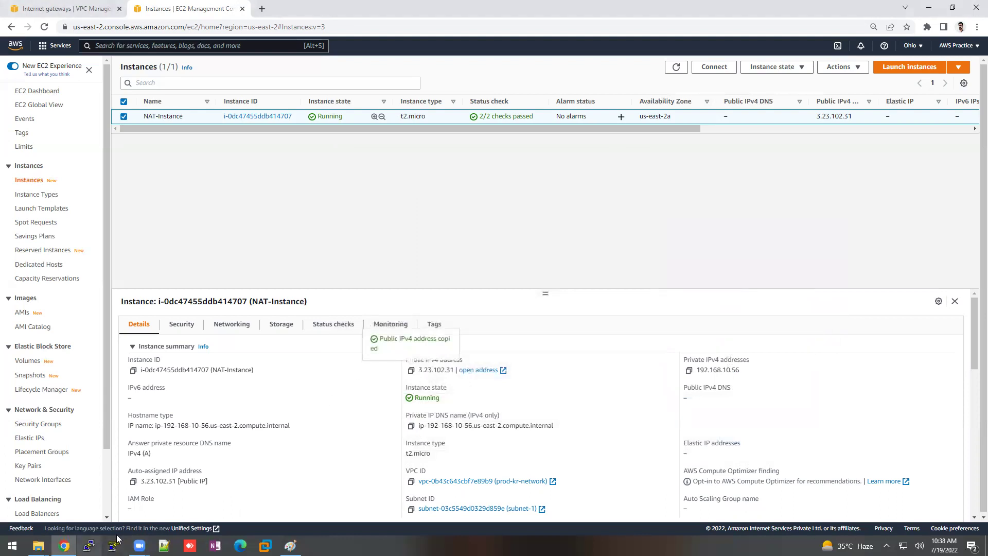
pyautogui.click(476, 319)
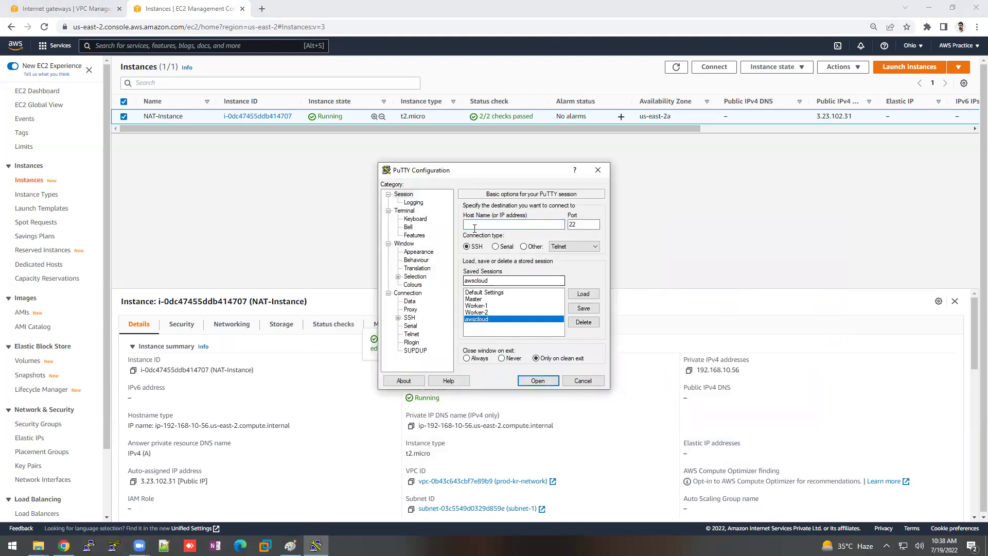
pyautogui.hotkey('ctrl', 'v')
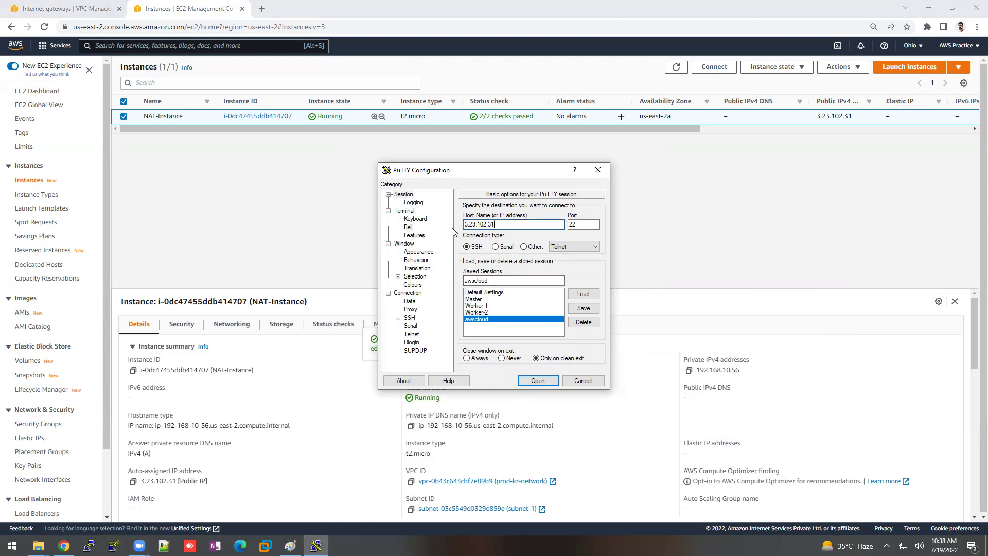
# Set nat-instance-pra.ppk as the private key file for SSH authentication and open the connection
pyautogui.click(398, 319)
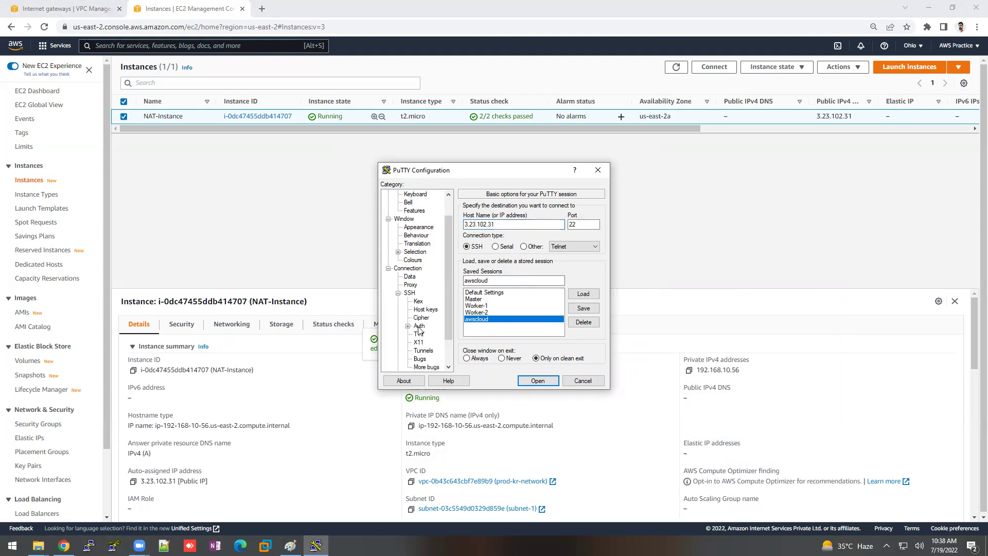
pyautogui.click(419, 326)
pyautogui.click(567, 320)
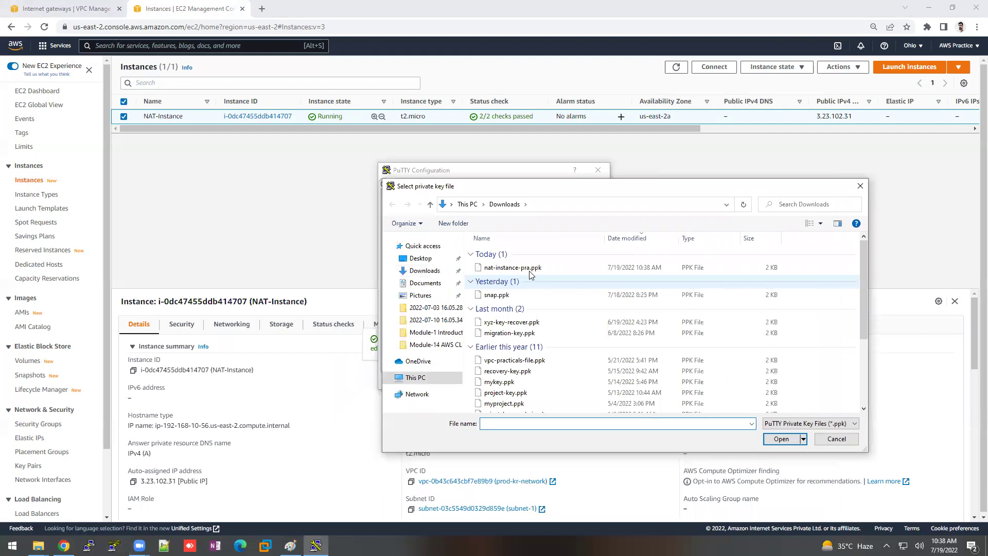
pyautogui.doubleClick(531, 268)
pyautogui.click(537, 381)
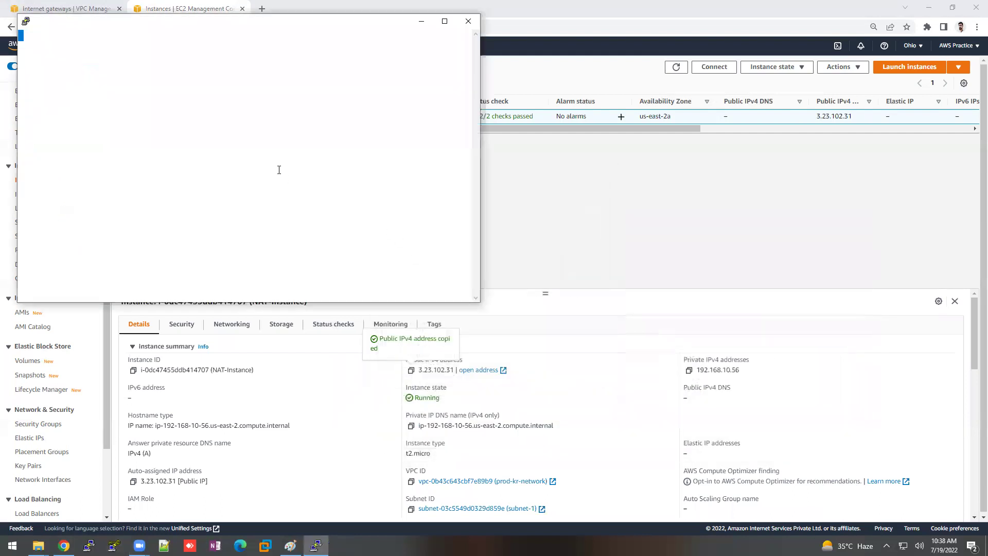
# Log in to the NAT instance as ec2-user
pyautogui.click(210, 200)
pyautogui.write('c')
pyautogui.press('BackSpace')
pyautogui.write('ec2-user')
pyautogui.press('Return')
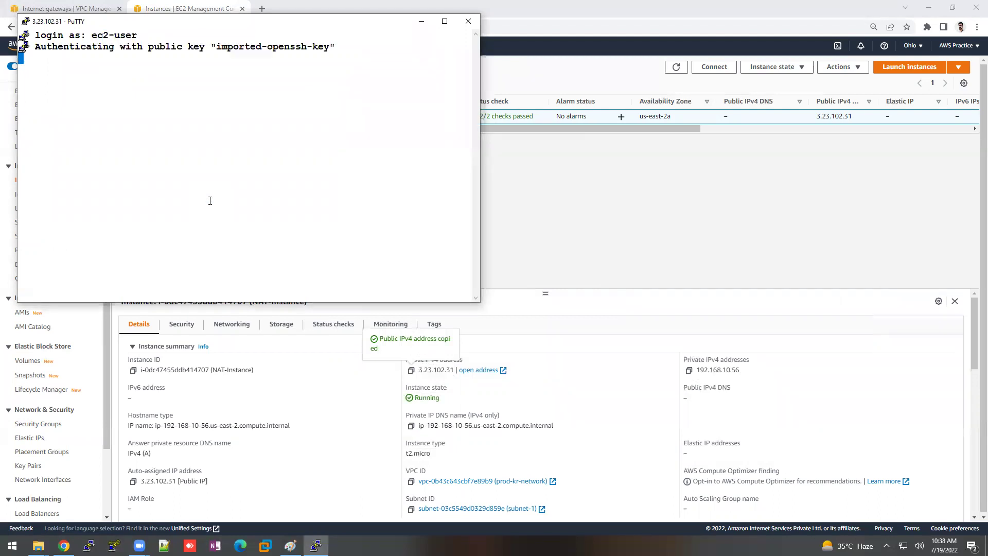
pyautogui.press('Return')
pyautogui.press('Return')
pyautogui.press('Return')
# Switch to the root shell with sudo -i
pyautogui.write('sudo i')
pyautogui.press('BackSpace')
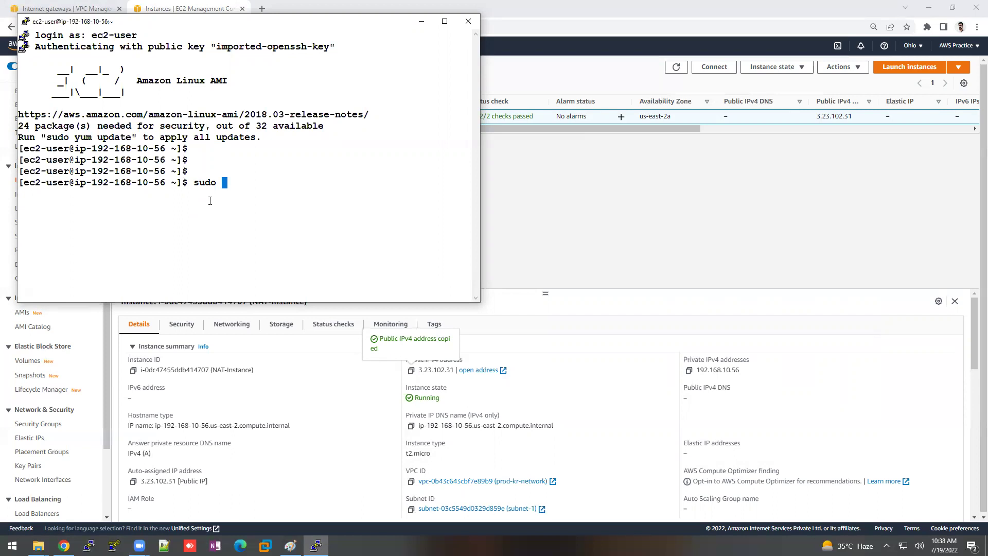
pyautogui.write('-i')
pyautogui.press('Return')
# Create a file named private_key in vi and enter insert mode
pyautogui.write('vi priv')
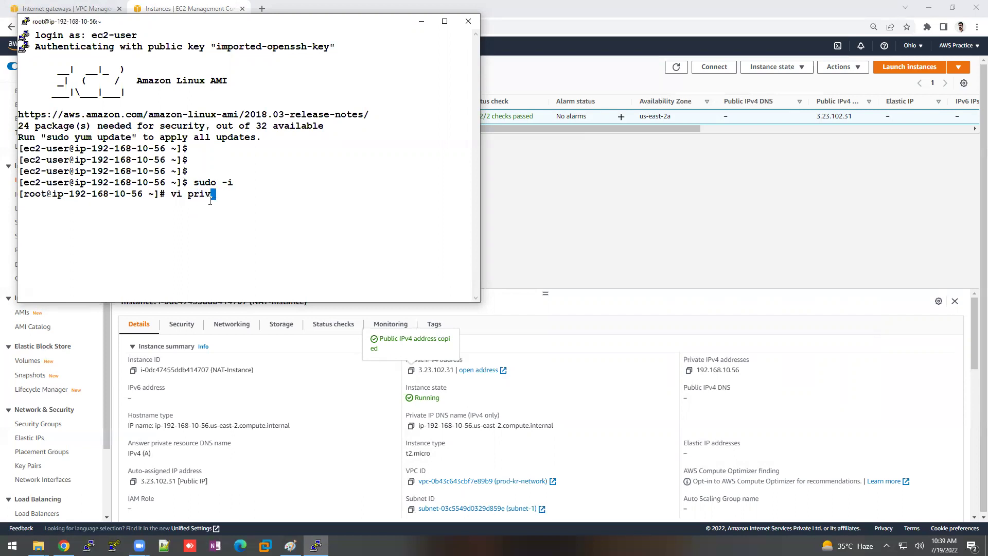
pyautogui.write('ate_key')
pyautogui.press('Return')
pyautogui.press('i')
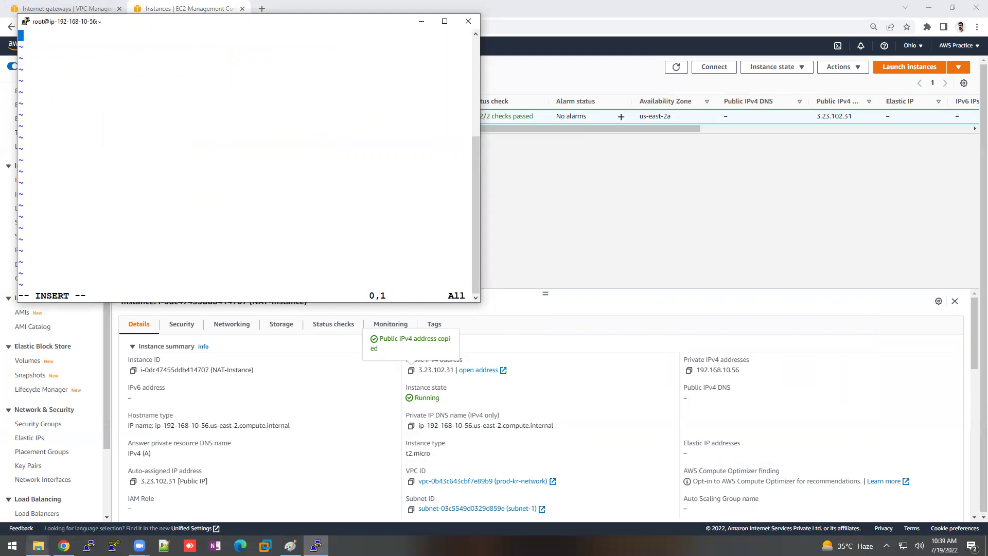
pyautogui.click(39, 545)
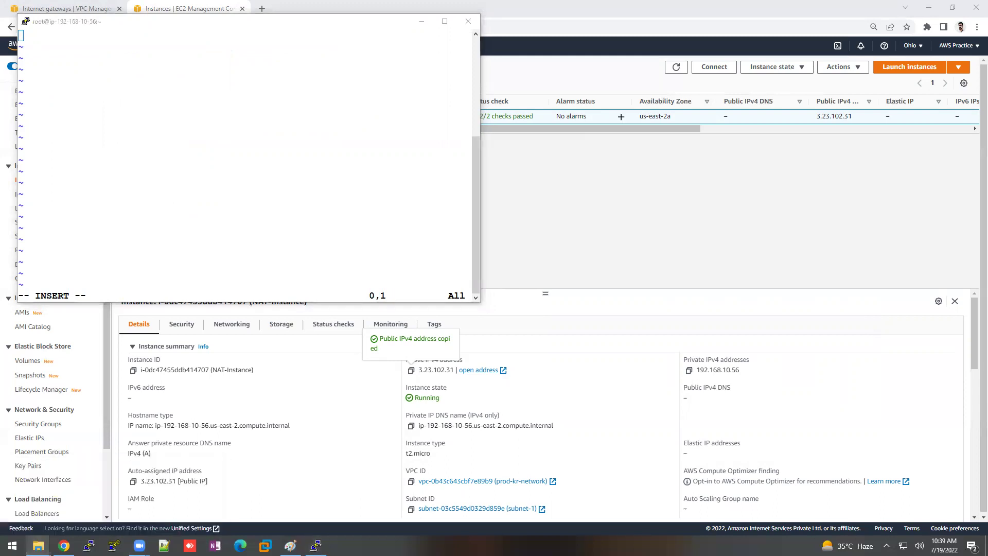
pyautogui.press('super+r')
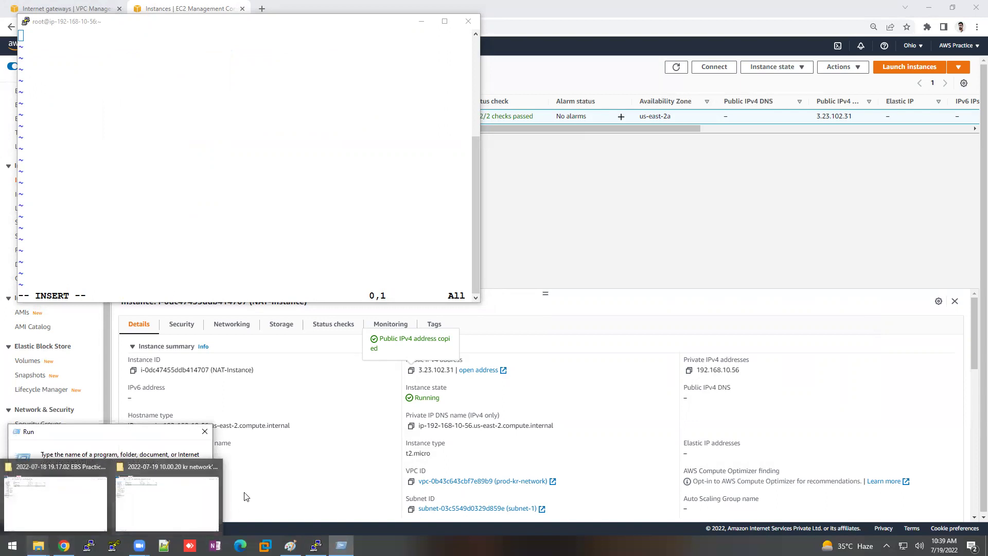
pyautogui.click(204, 431)
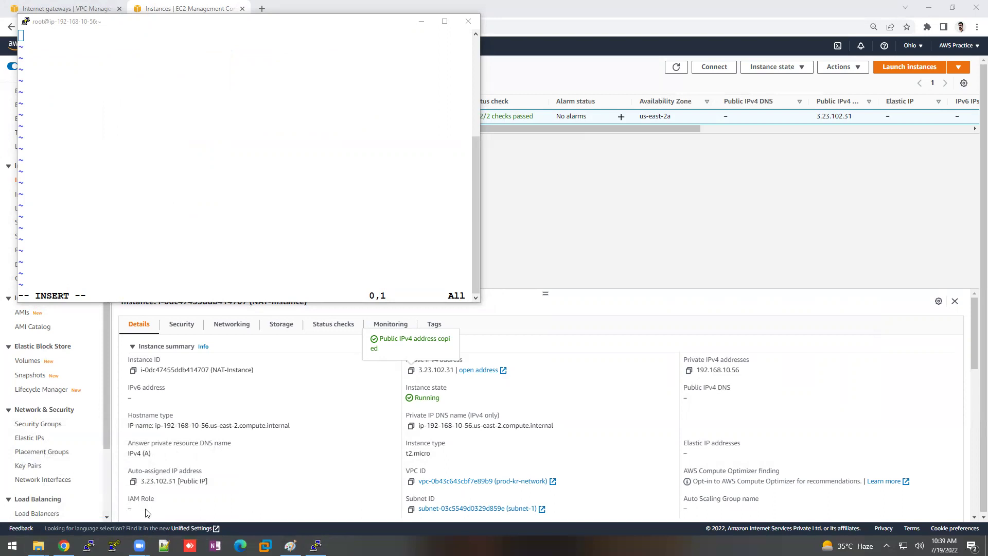
# Switch to File Explorer and open the nat-instance PEM file from Downloads in Notepad
pyautogui.press('super+e')
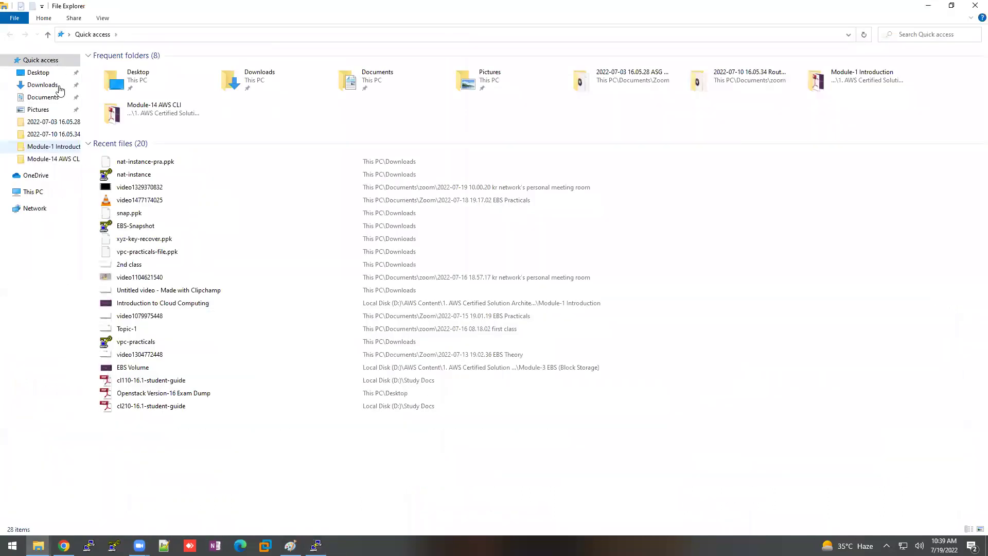
pyautogui.click(44, 86)
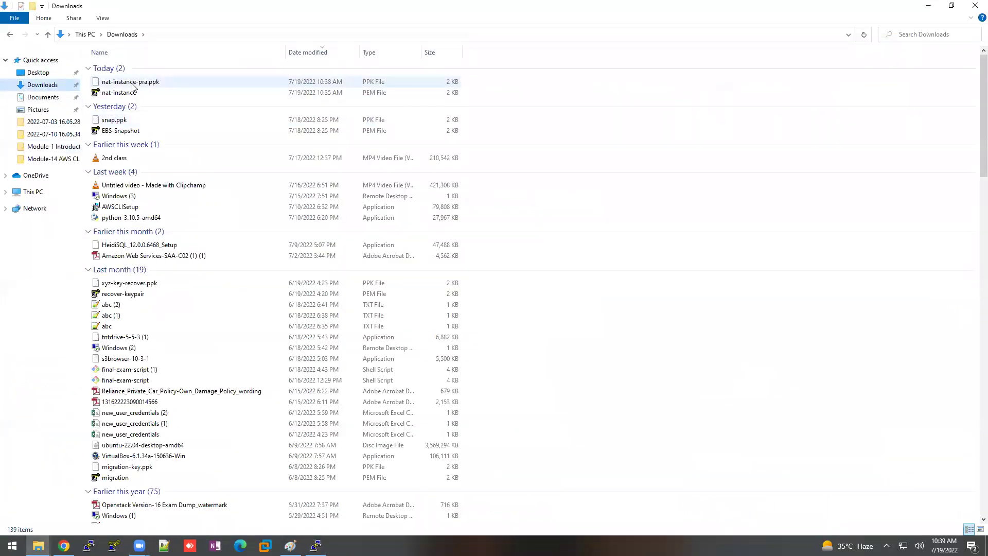
pyautogui.doubleClick(130, 93)
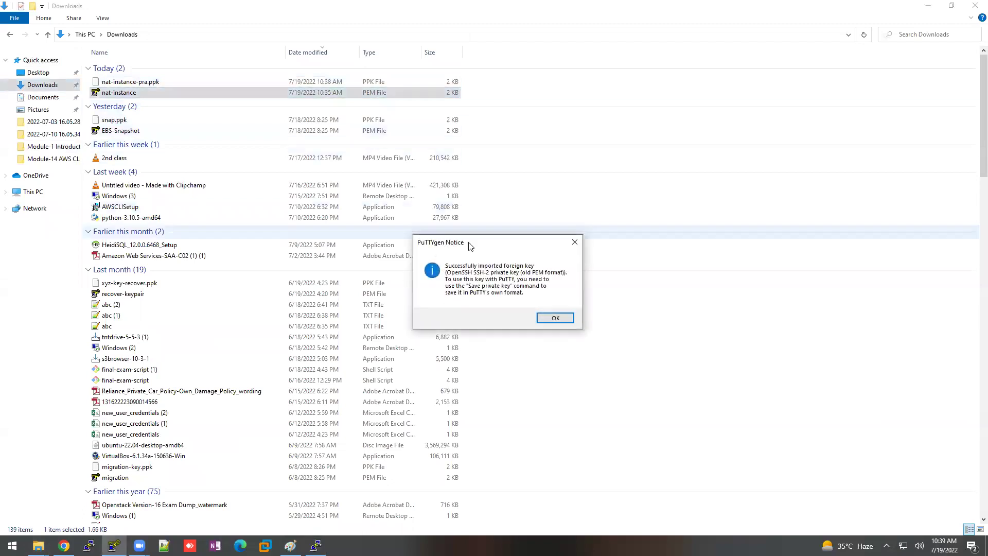
pyautogui.click(555, 318)
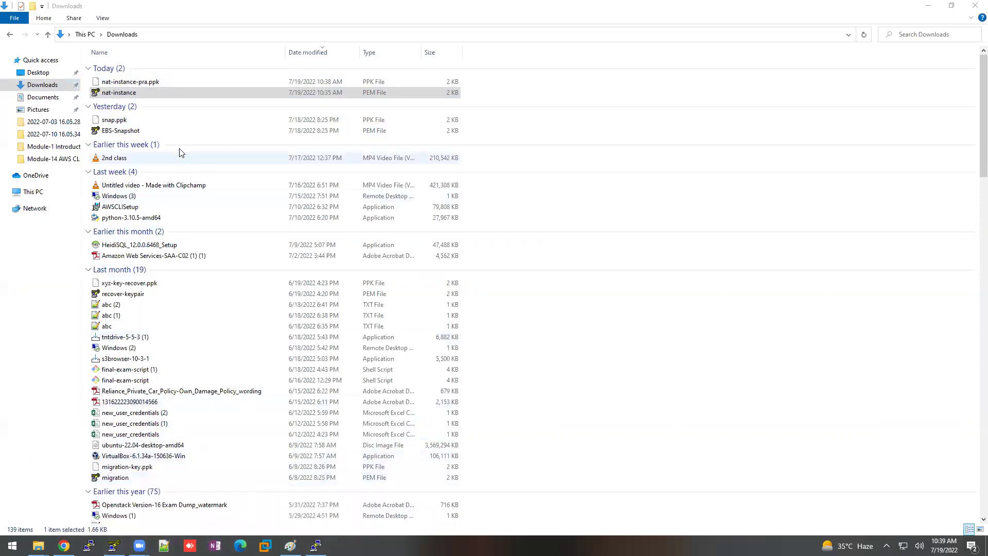
pyautogui.click(136, 94)
pyautogui.rightClick(136, 94)
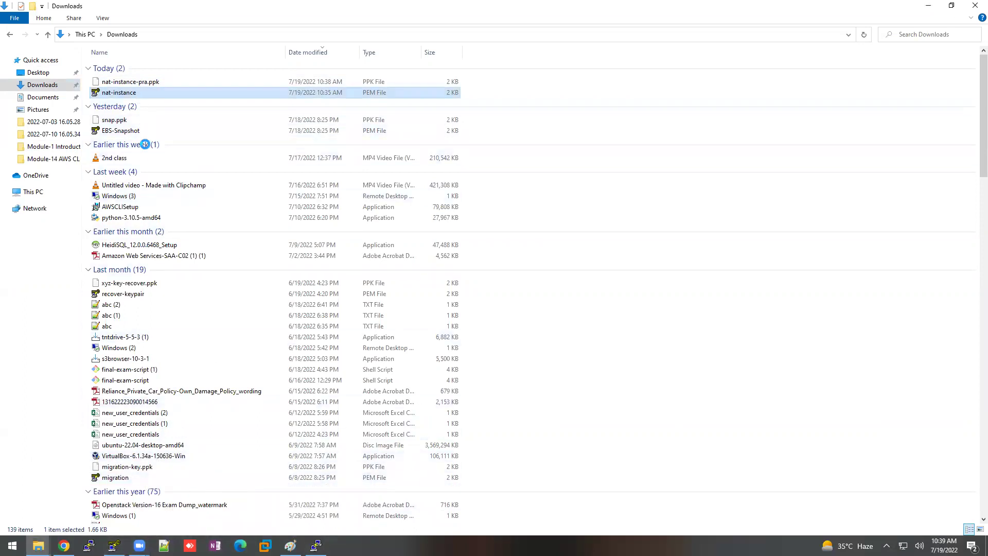
pyautogui.moveTo(129, 168)
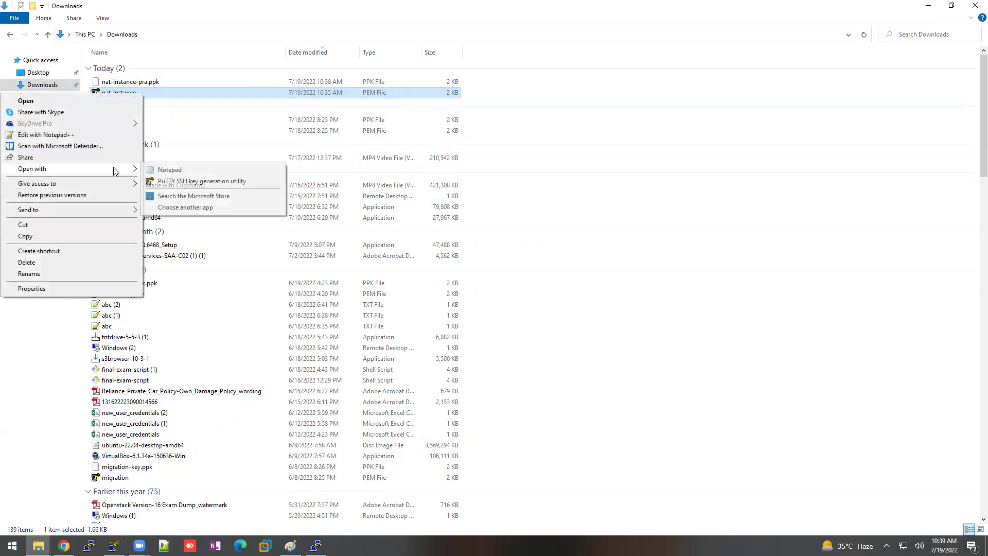
pyautogui.click(173, 170)
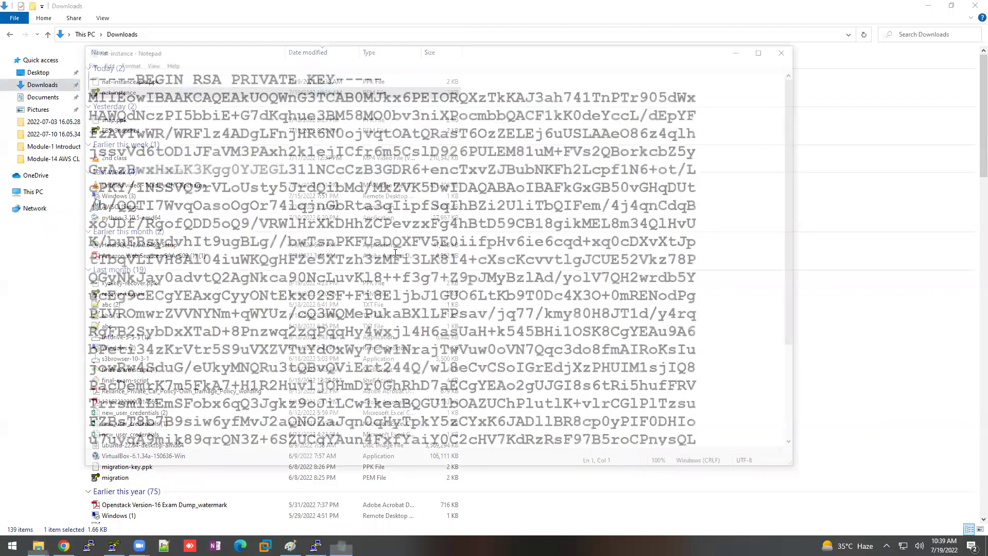
# Copy the entire private key text from Notepad into the private_key file in PuTTY, then save and quit with :wq!
pyautogui.hotkey('ctrl', 'a')
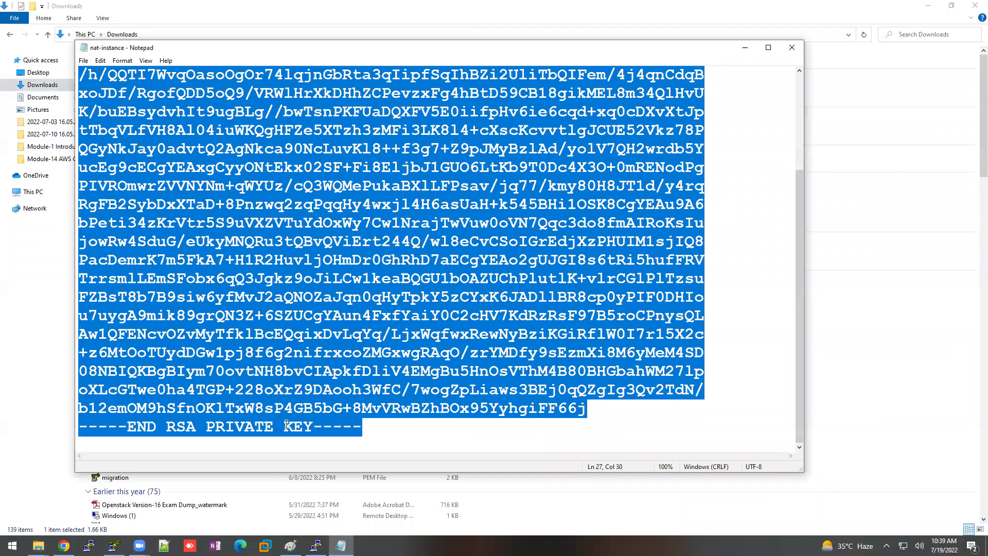
pyautogui.hotkey('alt', 'Tab')
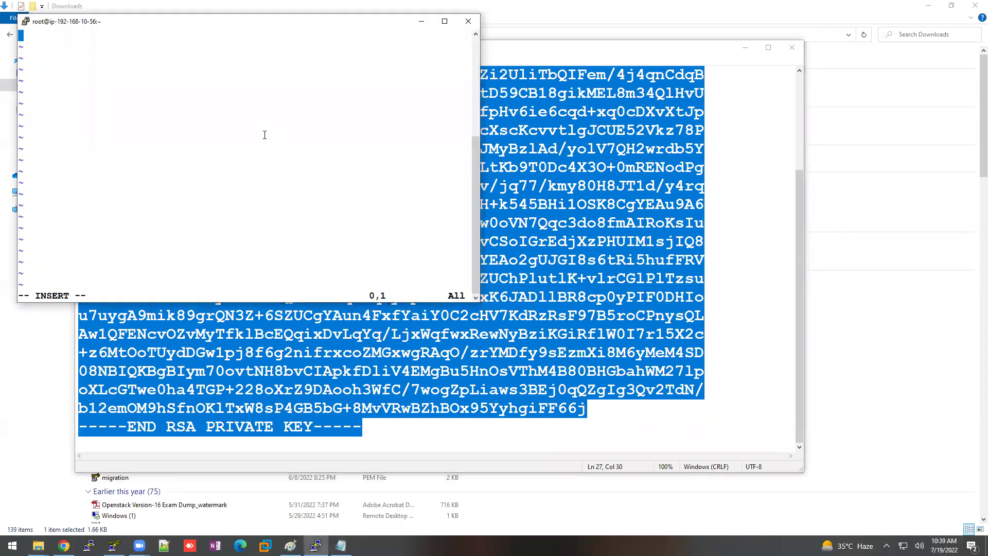
pyautogui.rightClick(264, 135)
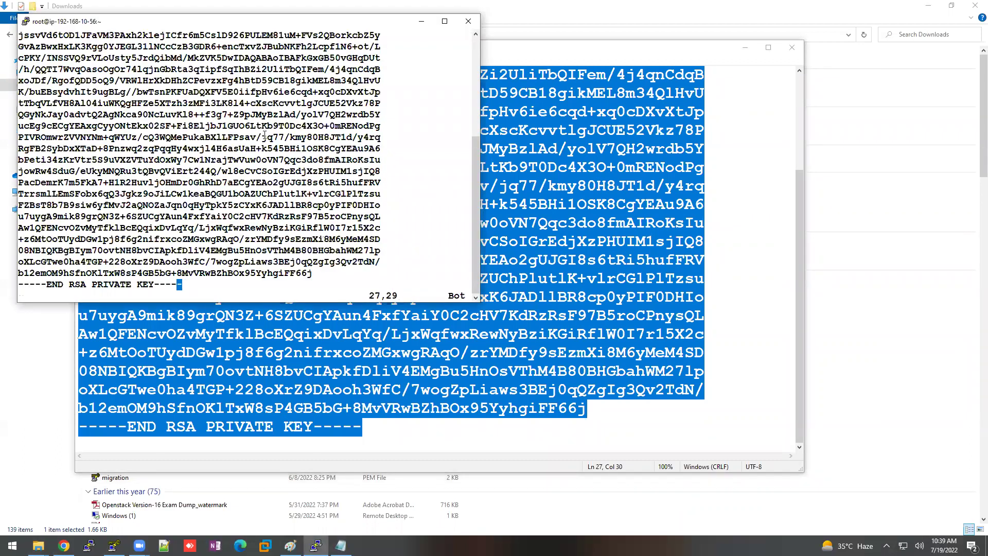
pyautogui.press('Escape')
pyautogui.write(':wq!')
pyautogui.press('Return')
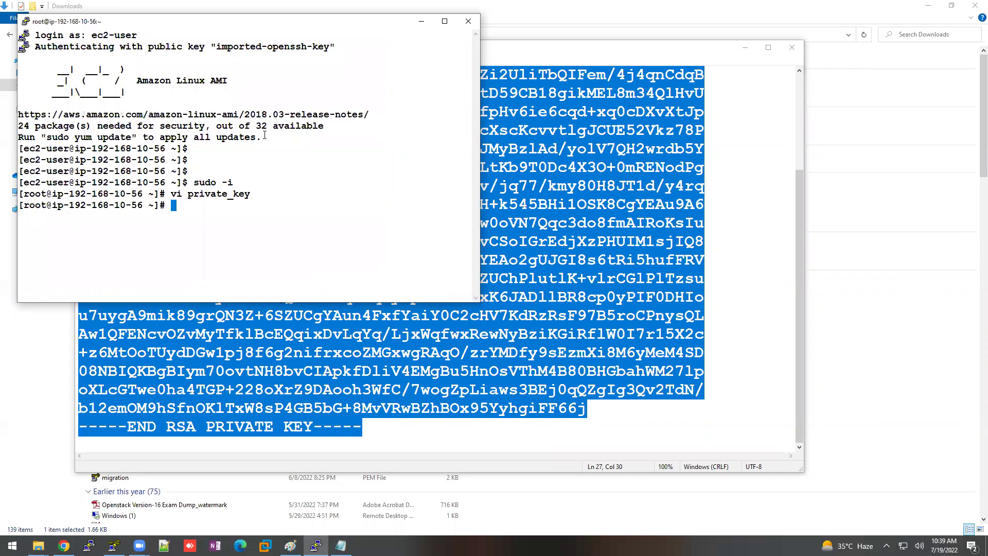
# Set the private_key file's permissions with chmod 400 and switch back to the EC2 instances list in Chrome
pyautogui.press('Return')
pyautogui.press('Return')
pyautogui.write('chmod ')
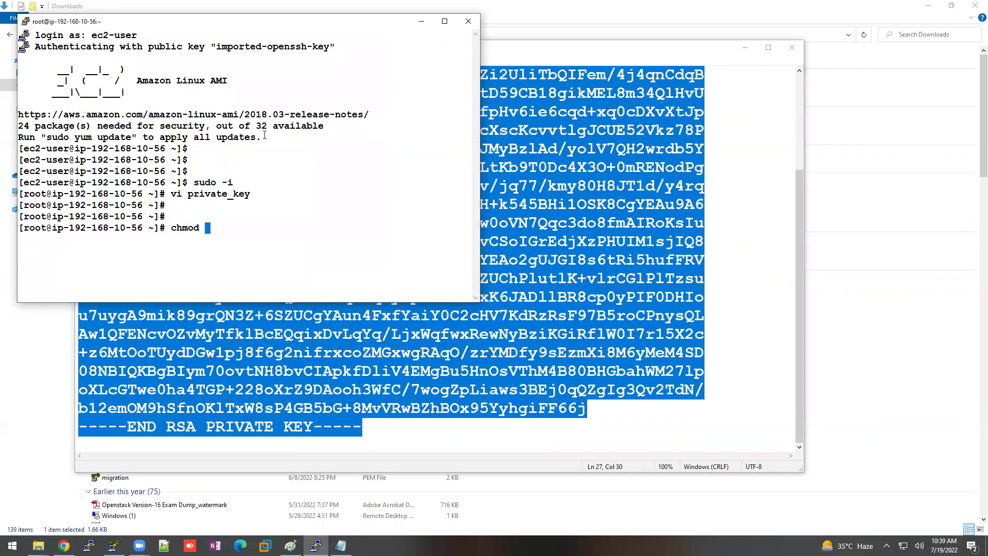
pyautogui.write('400')
pyautogui.write('pr')
pyautogui.press('Tab')
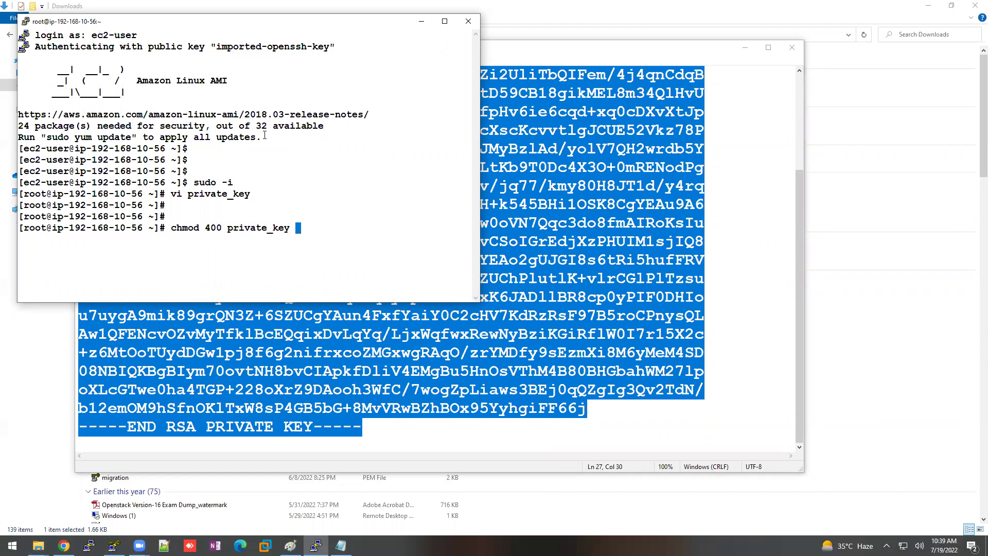
pyautogui.press('Return')
pyautogui.press('Return')
pyautogui.press('Return')
pyautogui.press('Return')
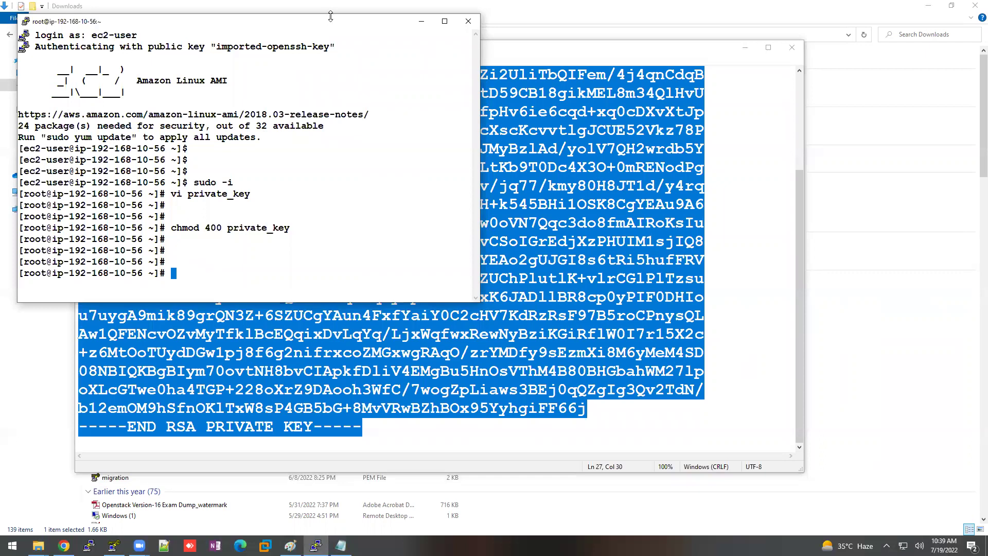
pyautogui.click(64, 545)
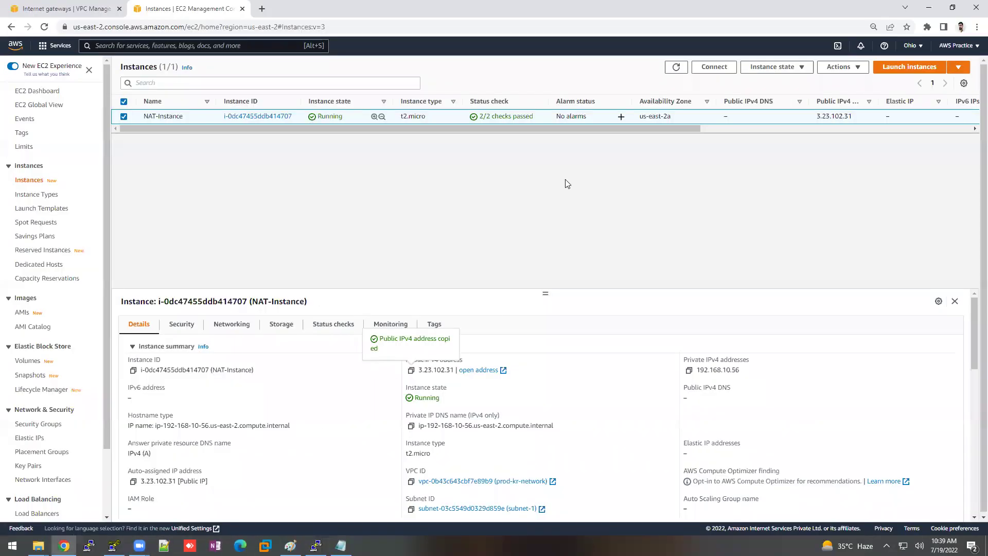
# Start launching a new instance from the Amazon Linux 2 AMI with Kernel 5.10, keeping the t2.micro instance type
pyautogui.click(899, 69)
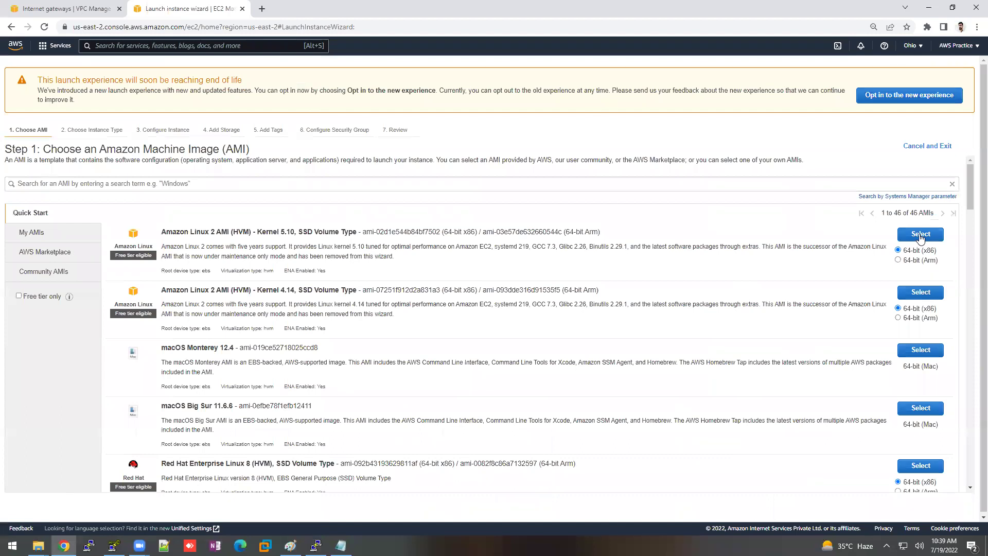
pyautogui.click(921, 235)
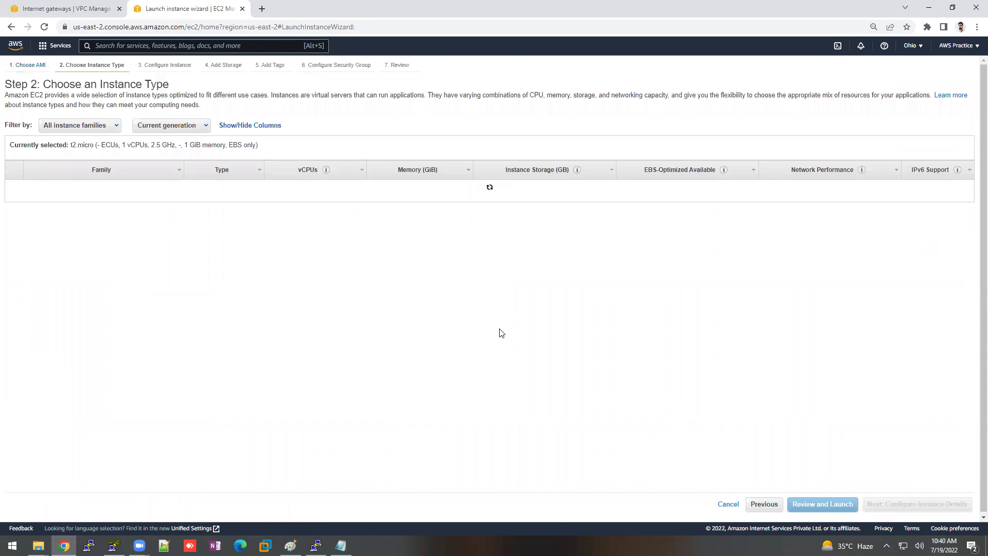
pyautogui.click(950, 504)
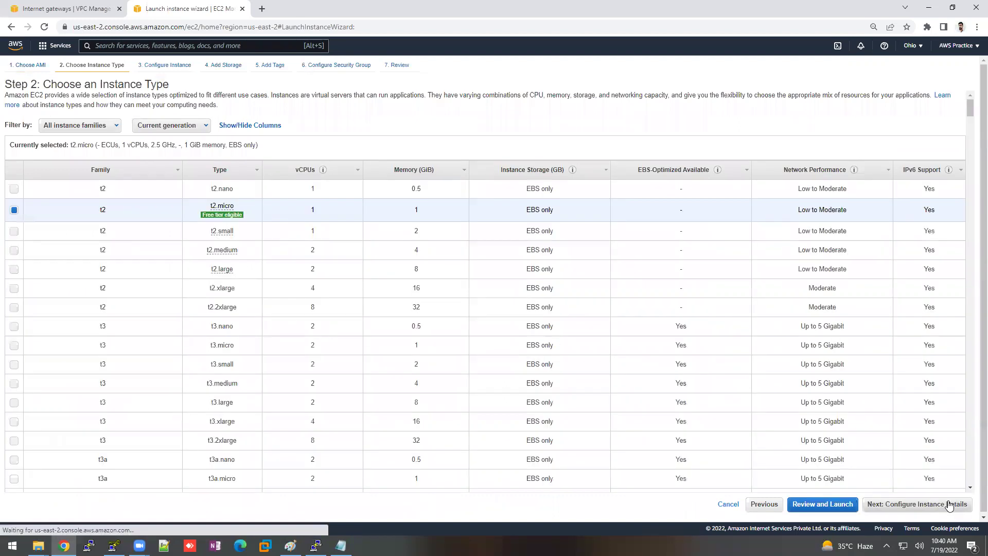
# Place the new instance in the prod-kr-network VPC on subnet-2 in us-east-2b and continue to the storage settings
pyautogui.click(291, 158)
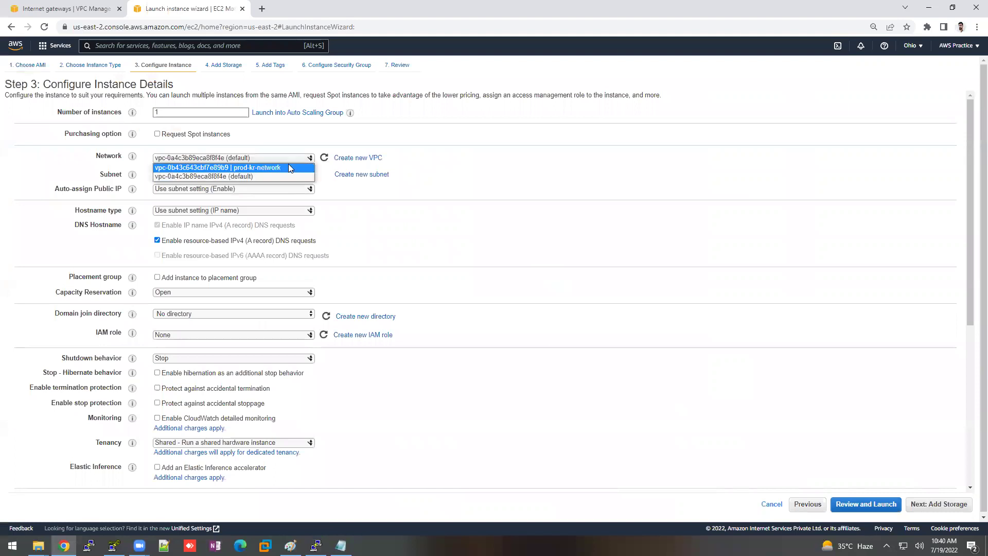
pyautogui.click(288, 167)
pyautogui.click(291, 175)
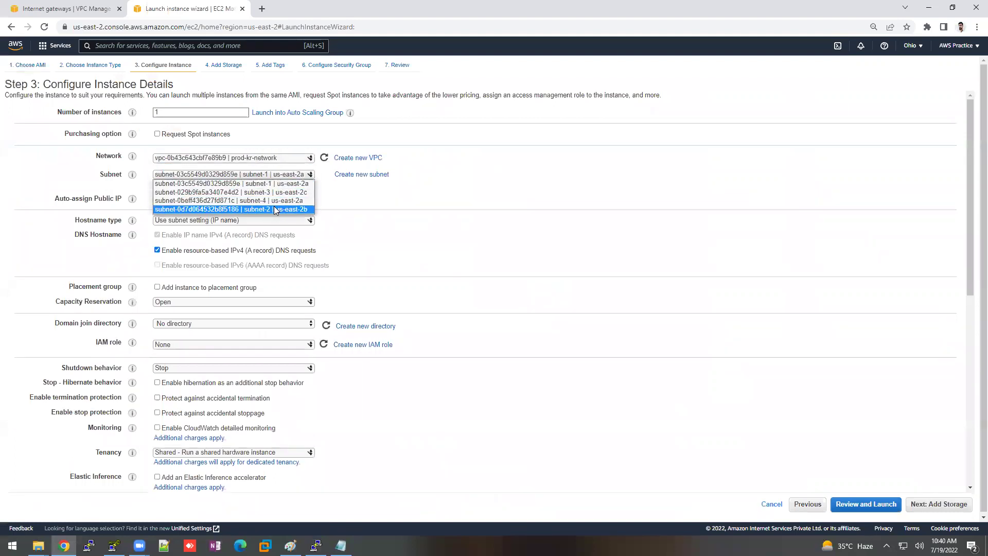
pyautogui.click(274, 208)
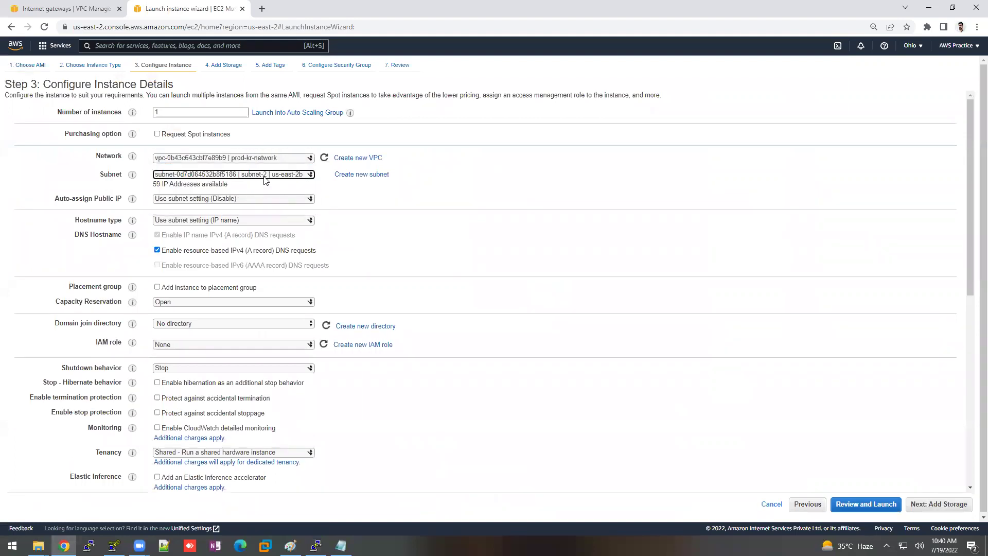
pyautogui.click(937, 505)
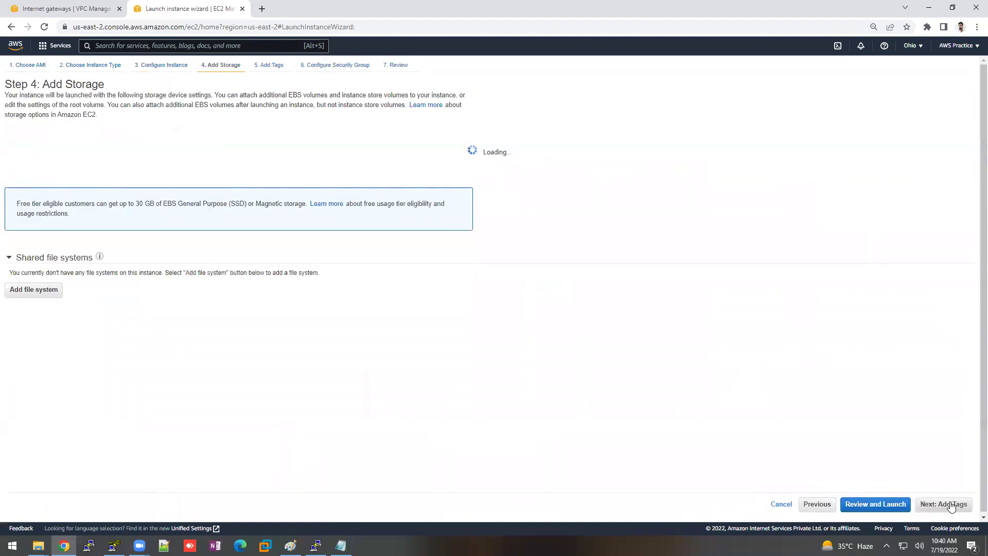
# Keep the default storage and add a tag with key Name and value Private-Server to the new instance
pyautogui.click(955, 505)
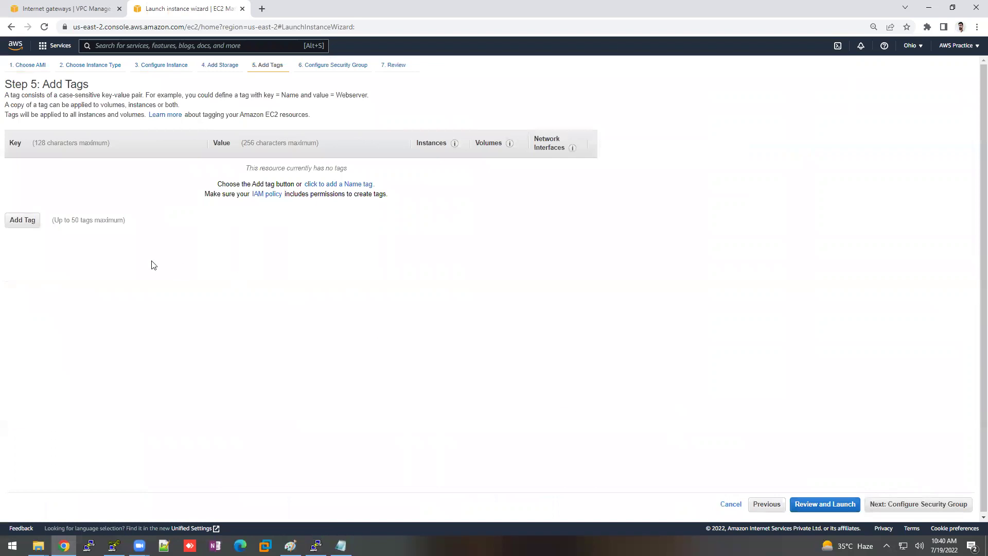
pyautogui.click(36, 228)
pyautogui.write('Name')
pyautogui.press('Tab')
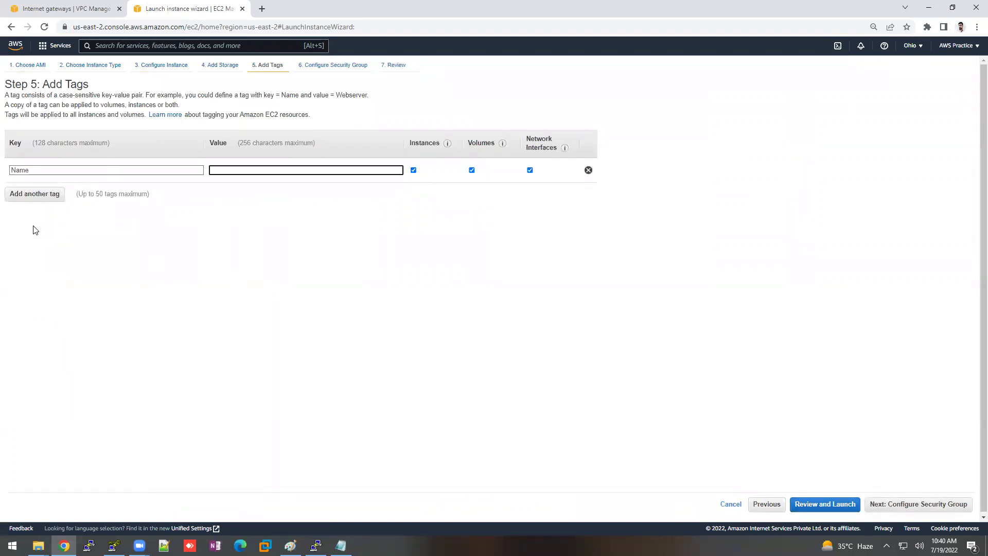
pyautogui.write('P')
pyautogui.click(964, 505)
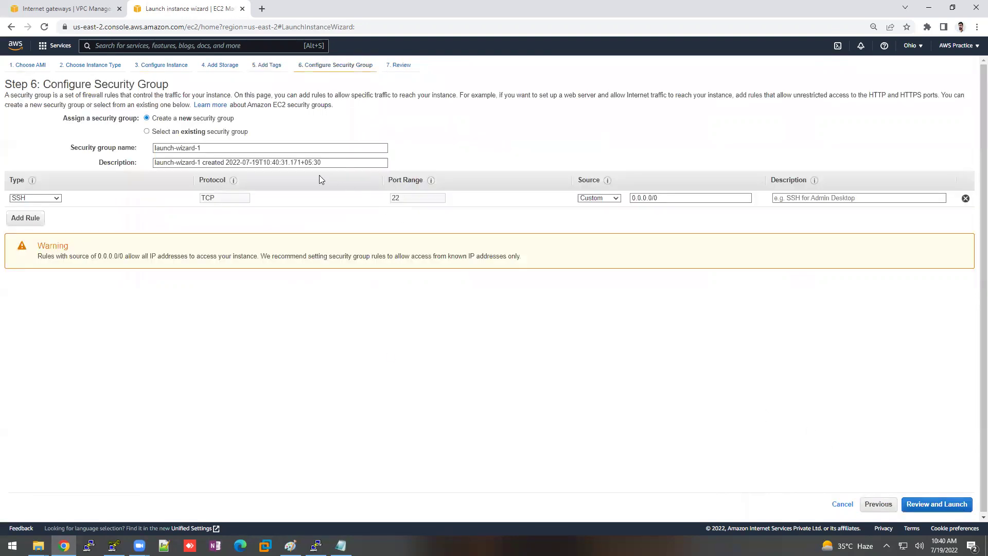
# Assign the existing default VPC security group to the instance and proceed to the launch review
pyautogui.click(243, 133)
pyautogui.click(252, 173)
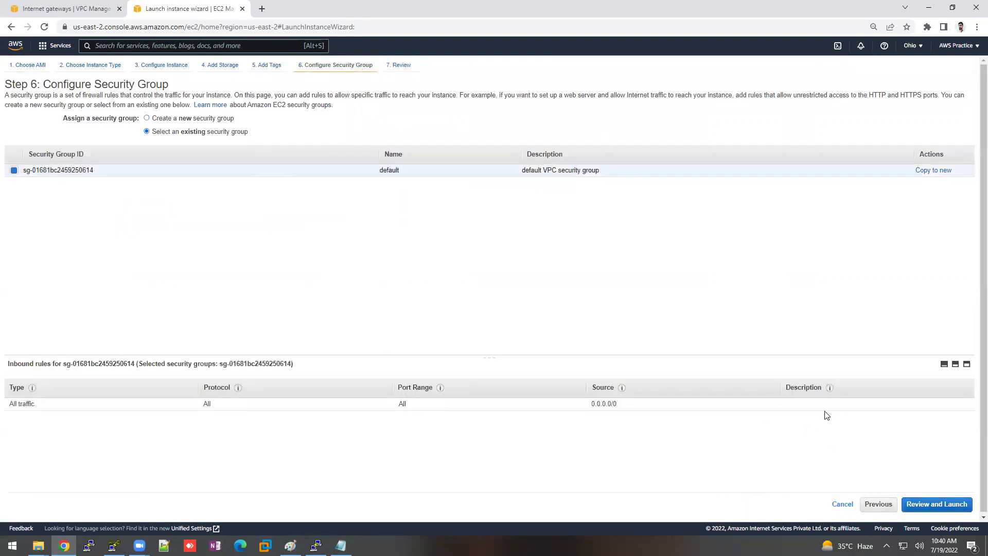
pyautogui.click(940, 503)
# Launch the instance with the existing nat-instance key pair, acknowledging access to the private key file, and view the instances list
pyautogui.click(955, 504)
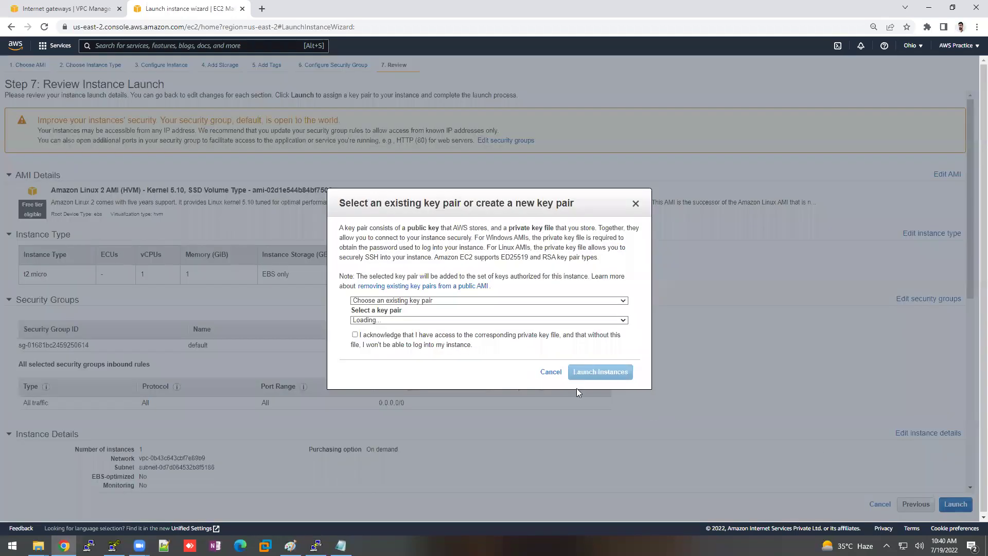
pyautogui.click(398, 320)
pyautogui.click(393, 339)
pyautogui.click(355, 335)
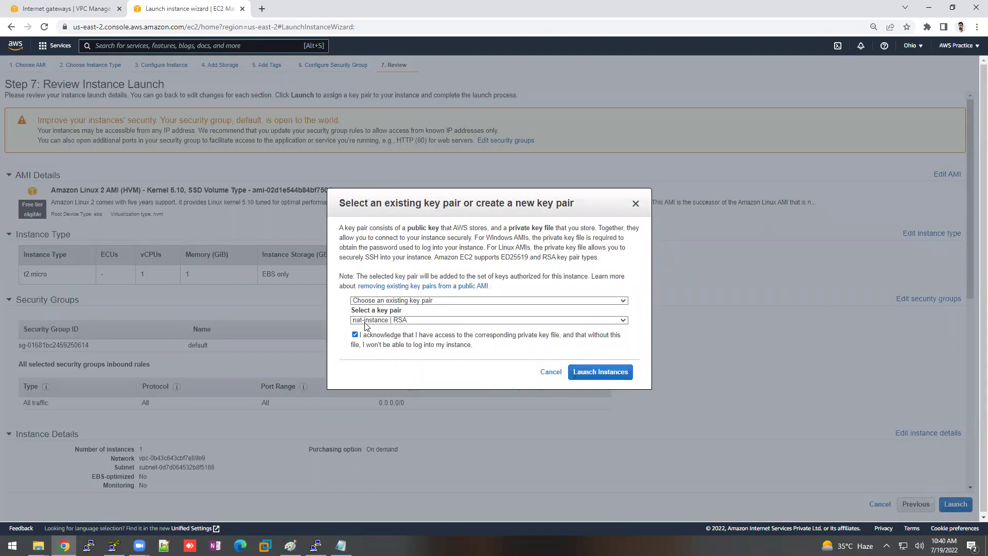
pyautogui.click(603, 376)
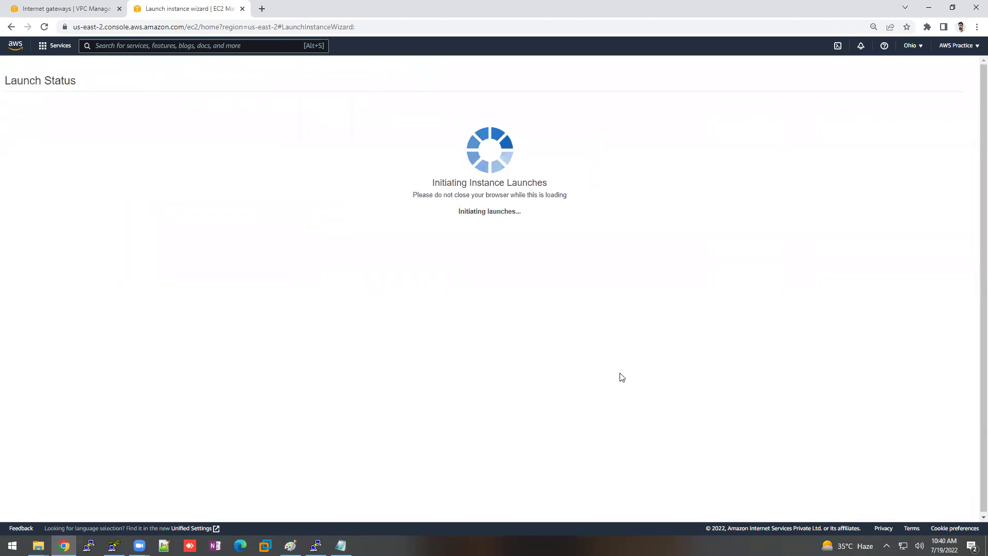
pyautogui.click(928, 367)
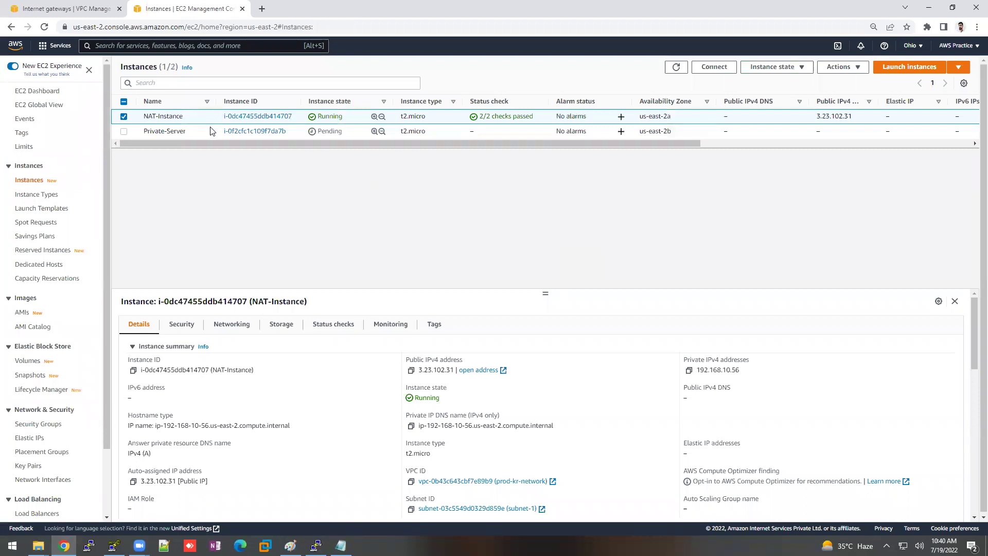
# Copy the private IPv4 address of the Private-Server instance and switch to the PuTTY session
pyautogui.click(210, 134)
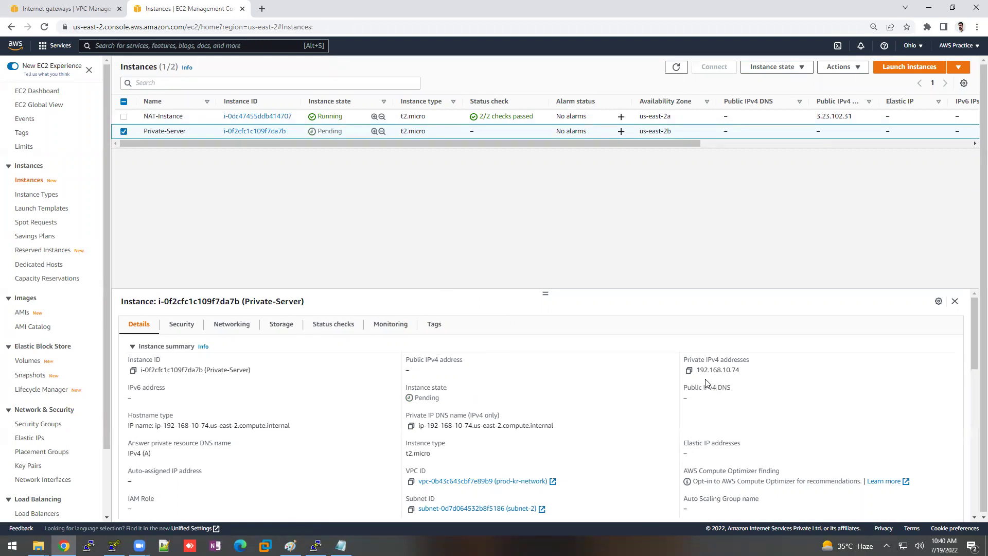
pyautogui.click(689, 369)
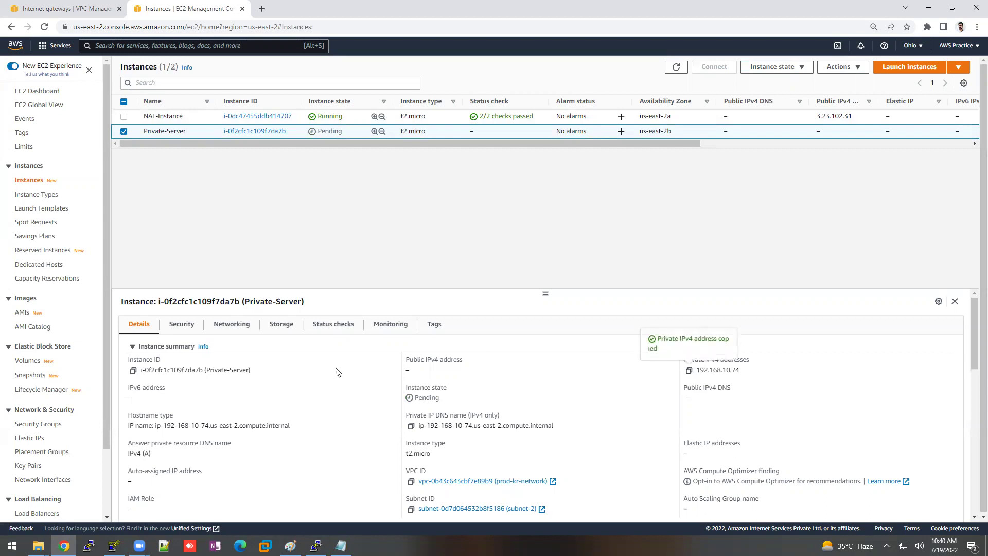
pyautogui.click(316, 545)
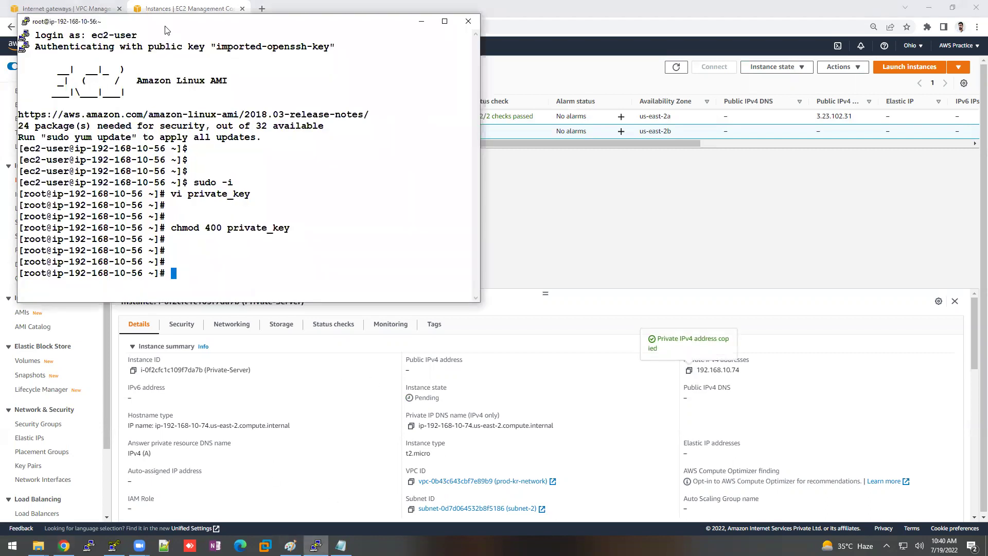
pyautogui.moveTo(167, 25); pyautogui.dragTo(331, 51)
pyautogui.write('ssh -i pri')
pyautogui.press('Tab')
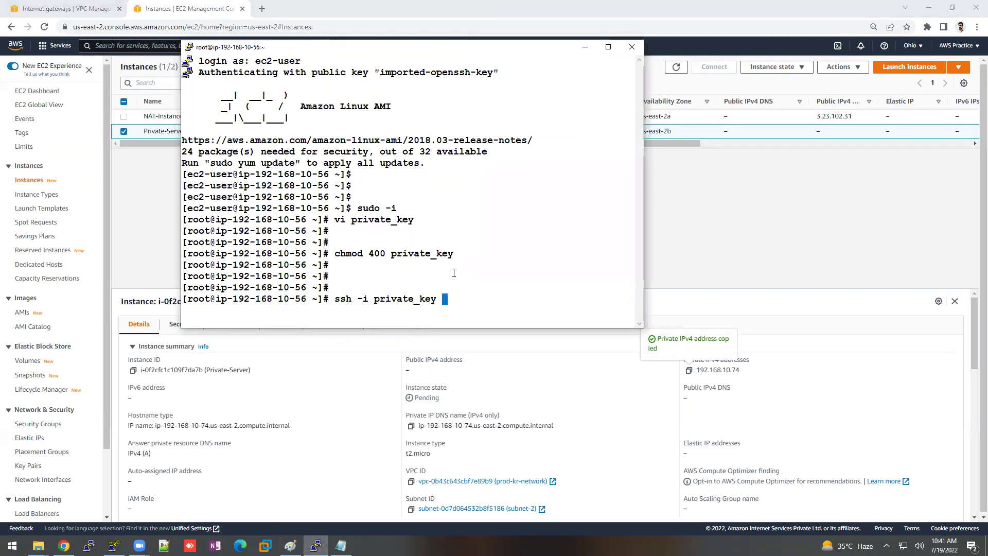
pyautogui.write('ec2-')
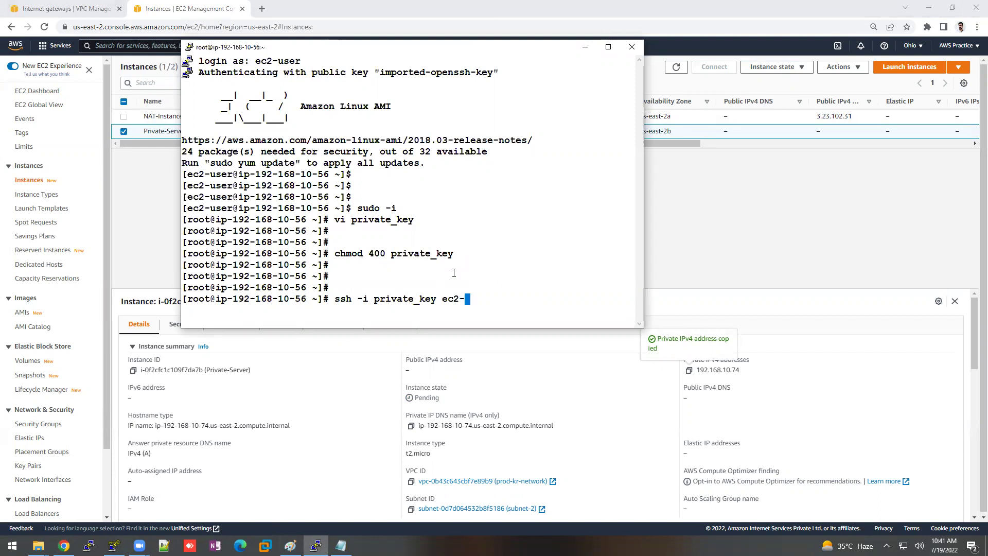
pyautogui.write('user@')
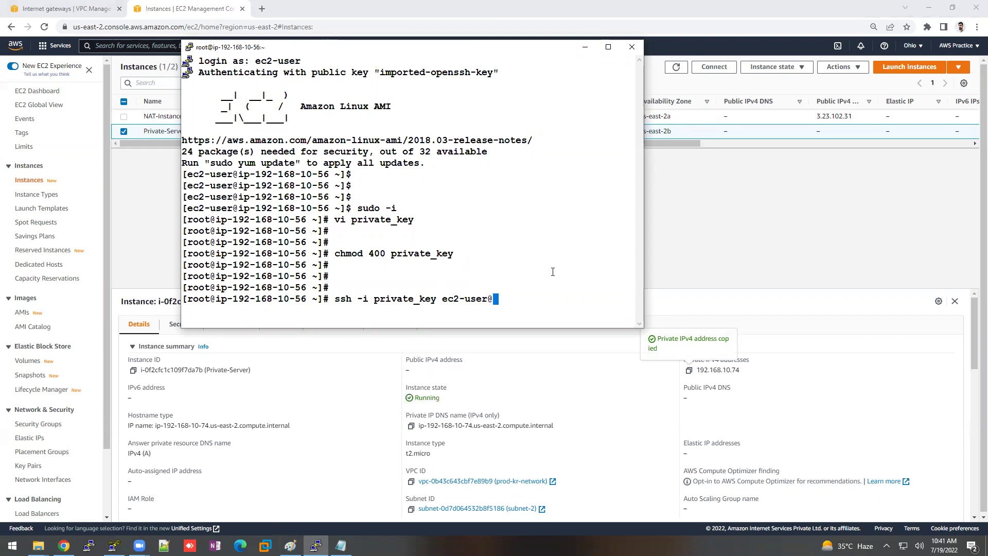
pyautogui.rightClick(552, 271)
pyautogui.press('Return')
# Ping 192.168.10.74 from the NAT instance to check that the private server is reachable, then stop the ping
pyautogui.hotkey('ctrl', 'c')
pyautogui.write('ping')
pyautogui.rightClick(553, 271)
pyautogui.press('Return')
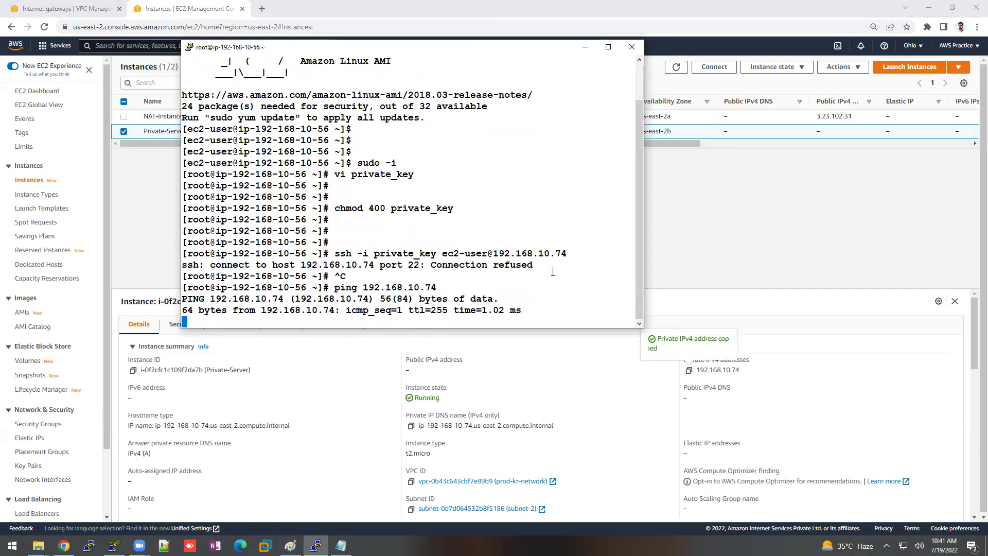
pyautogui.hotkey('ctrl', 'c')
pyautogui.press('Up')
pyautogui.press('Up')
pyautogui.press('Return')
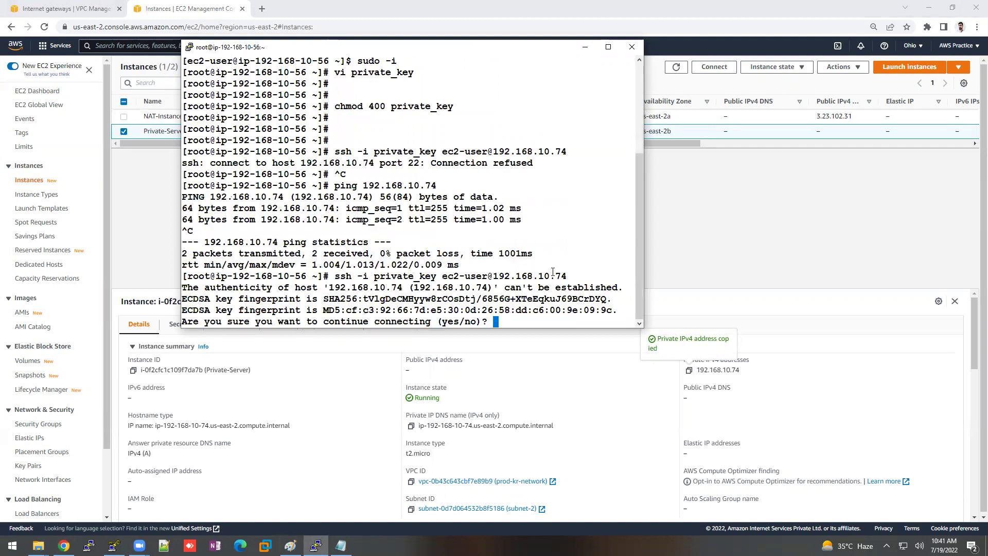
pyautogui.write('yes')
pyautogui.press('Return')
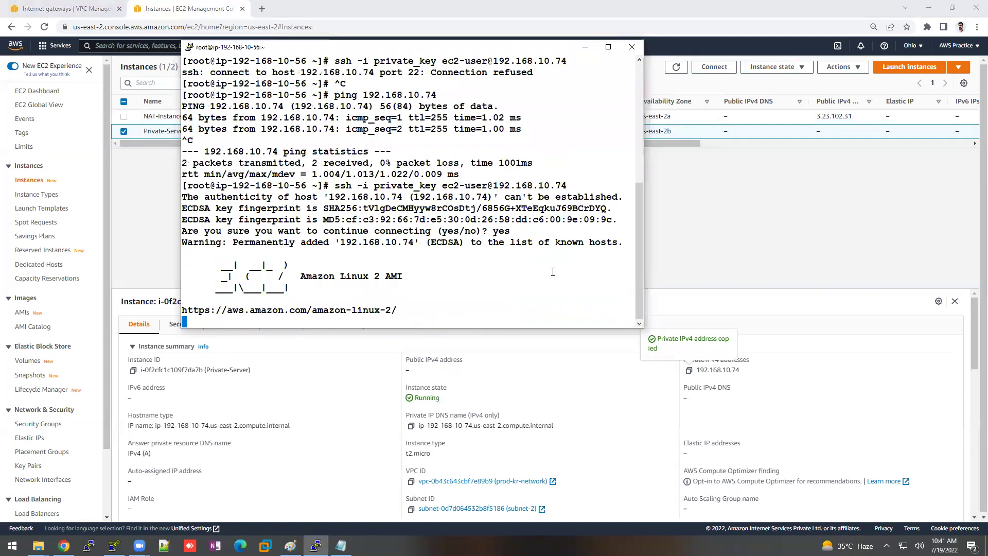
pyautogui.press('Return')
pyautogui.press('Return')
pyautogui.press('Return')
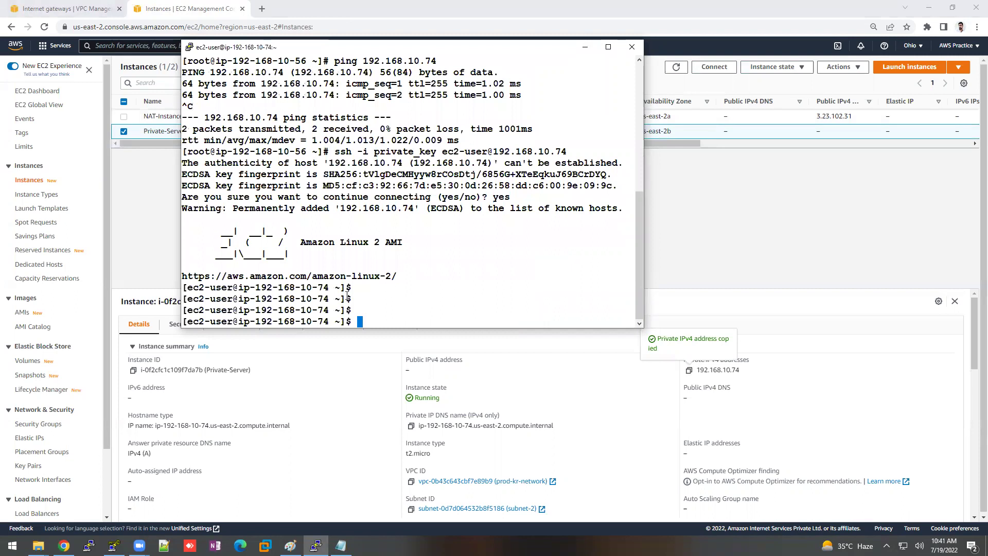
# Test the private server's internet access by pinging google.com from its shell, then stop the ping
pyautogui.moveTo(282, 314); pyautogui.dragTo(341, 319)
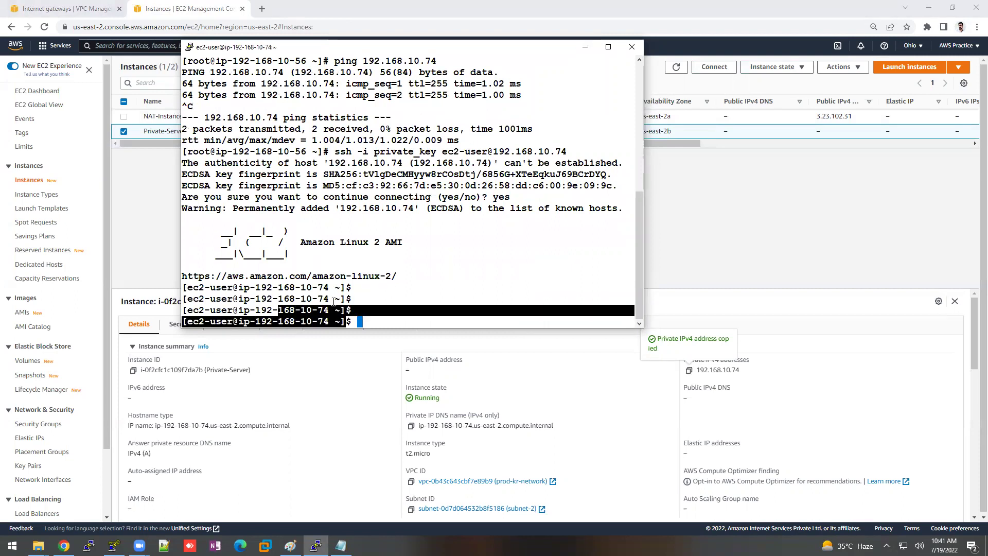
pyautogui.click(334, 302)
pyautogui.write('ping google.com')
pyautogui.press('Return')
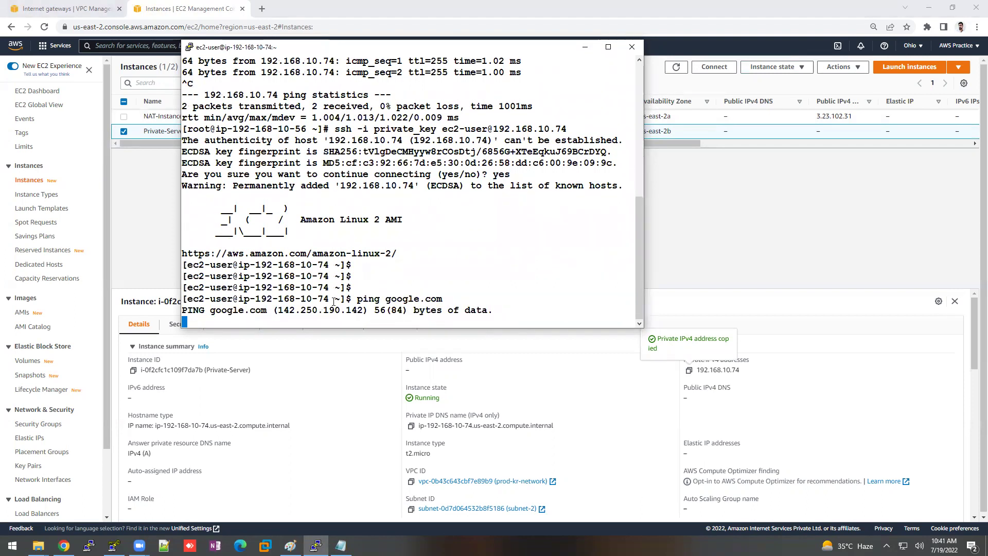
pyautogui.hotkey('ctrl', 'c')
pyautogui.press('Return')
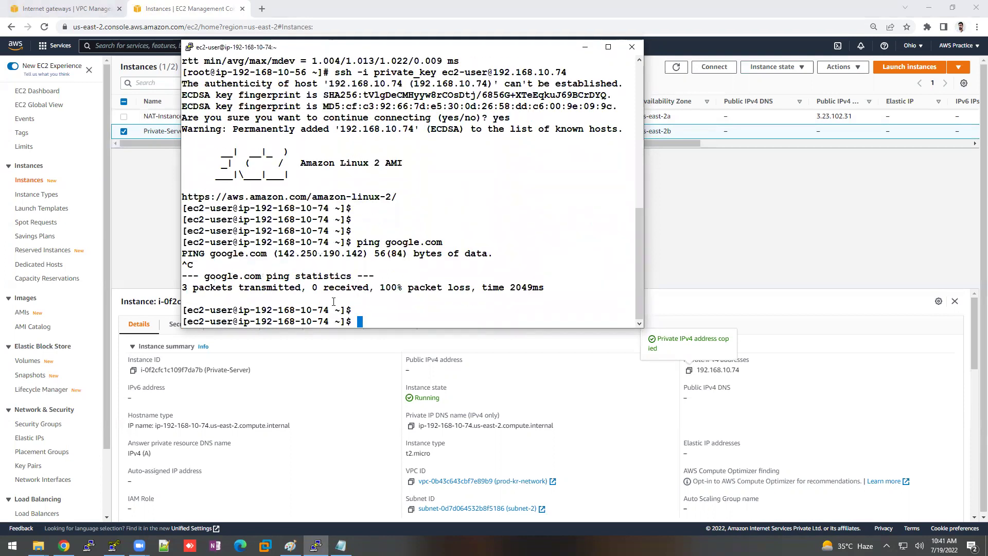
pyautogui.press('Return')
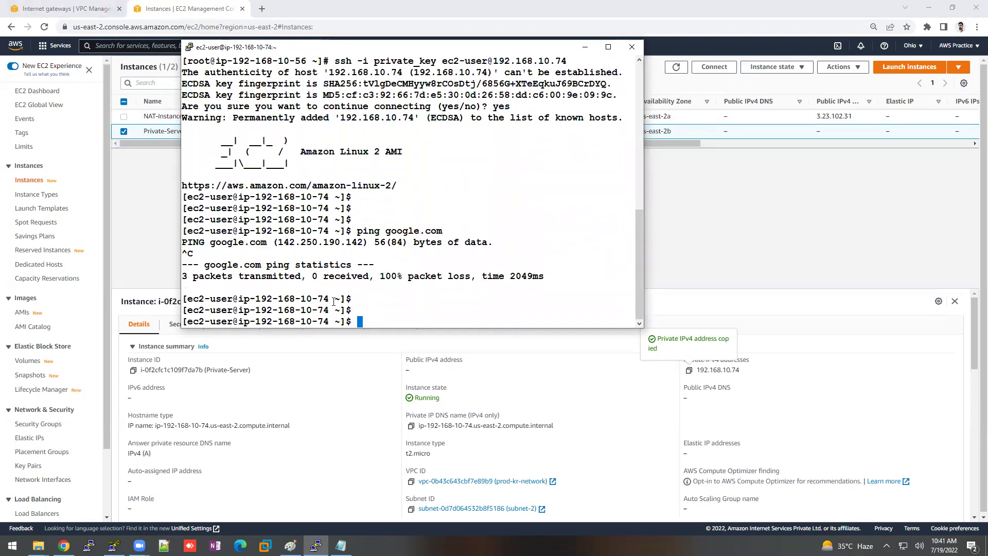
pyautogui.doubleClick(325, 232)
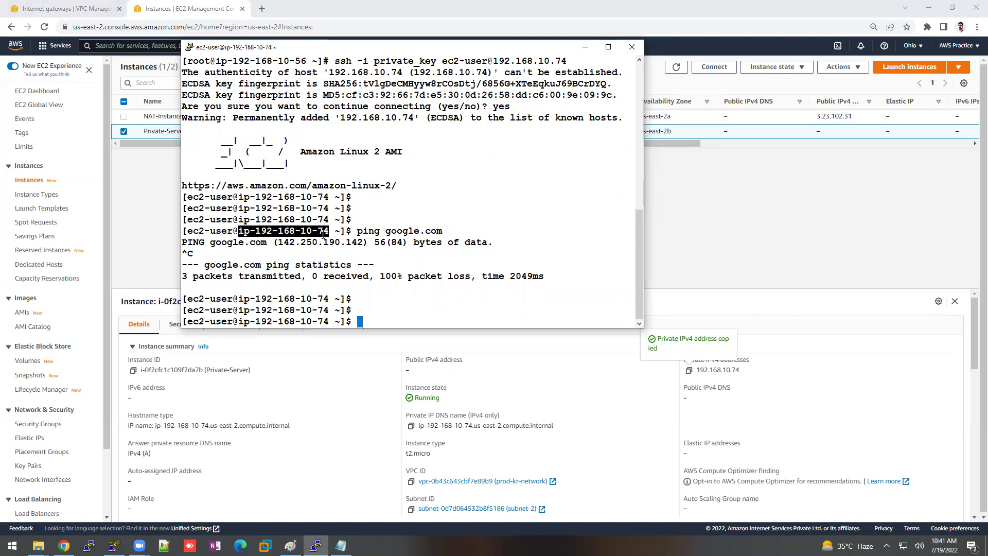
pyautogui.click(585, 47)
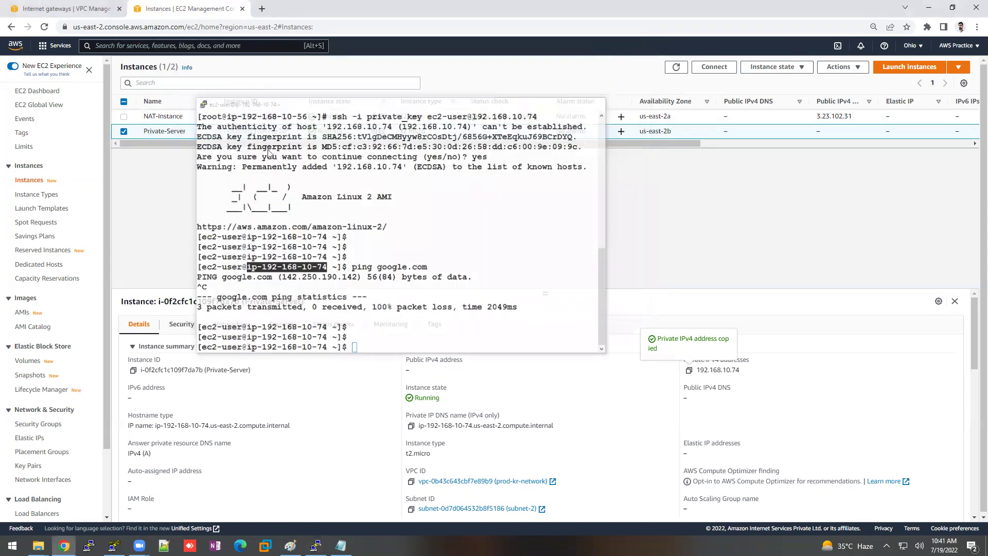
pyautogui.click(197, 116)
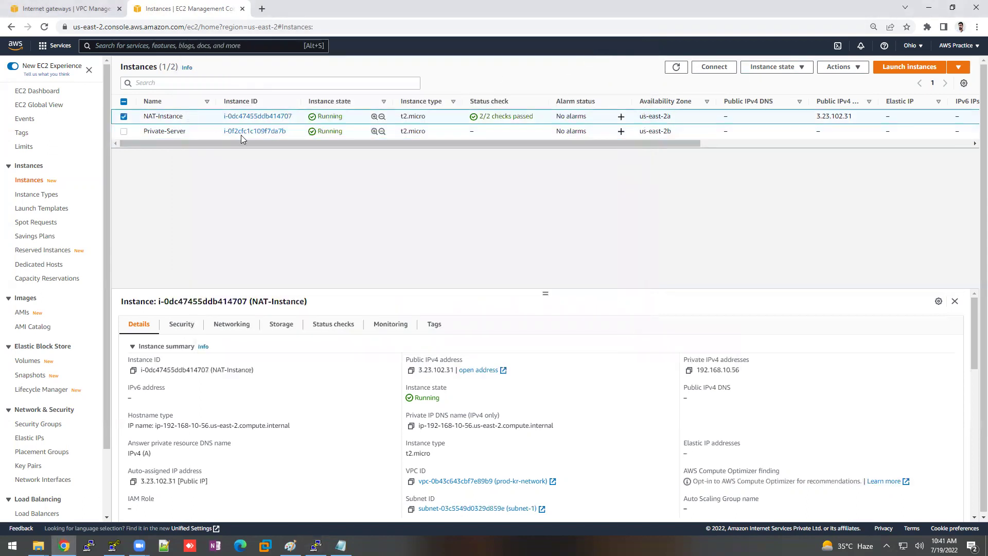
pyautogui.click(213, 131)
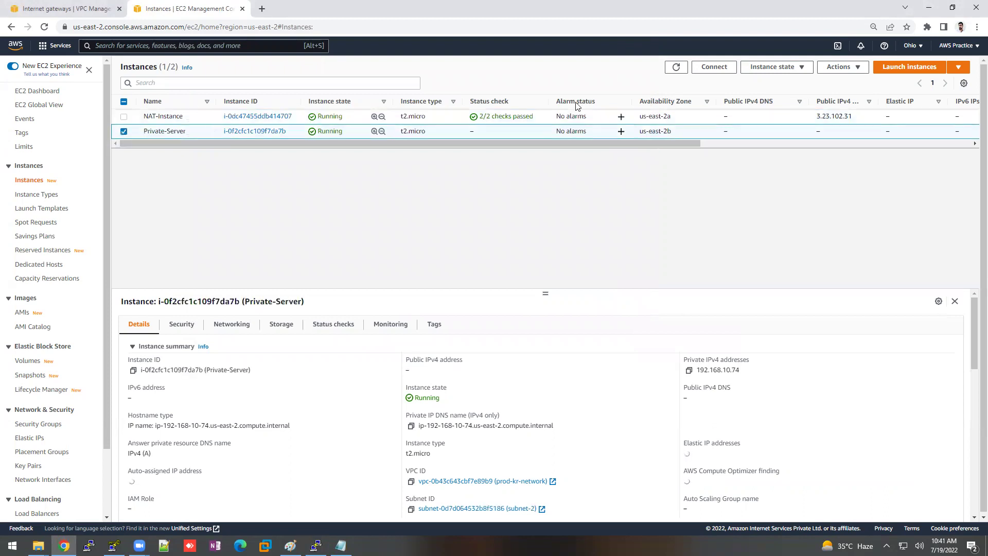
pyautogui.click(827, 67)
pyautogui.moveTo(844, 140)
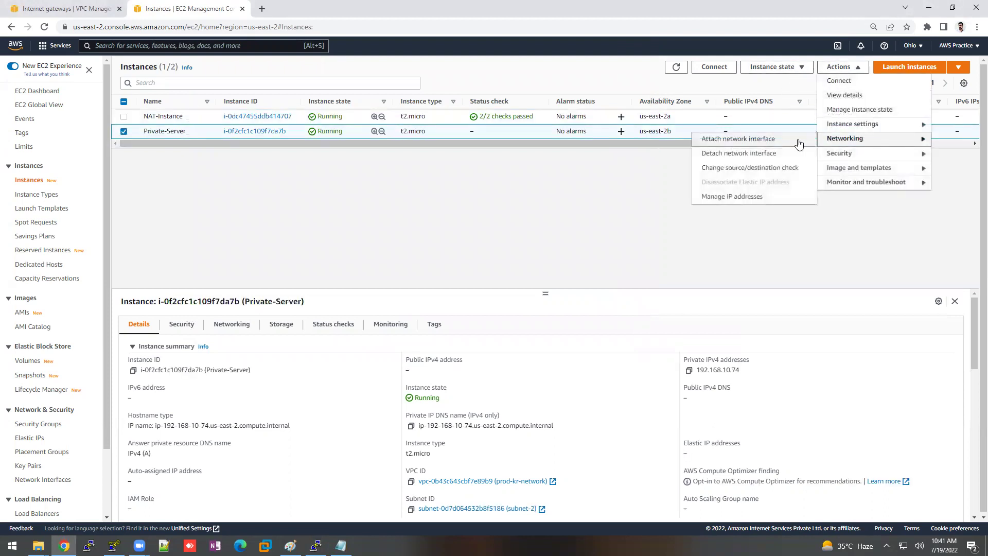
pyautogui.click(740, 169)
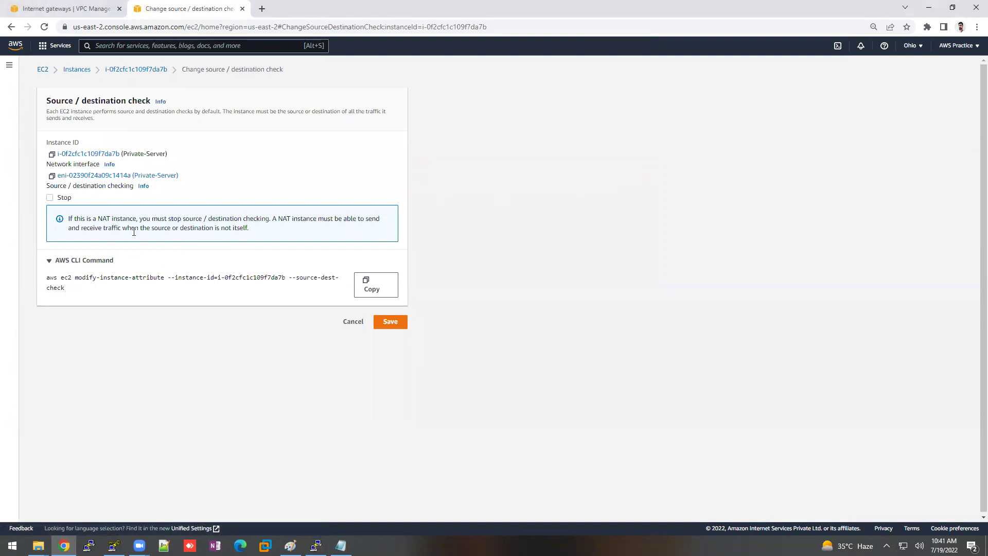
pyautogui.click(347, 322)
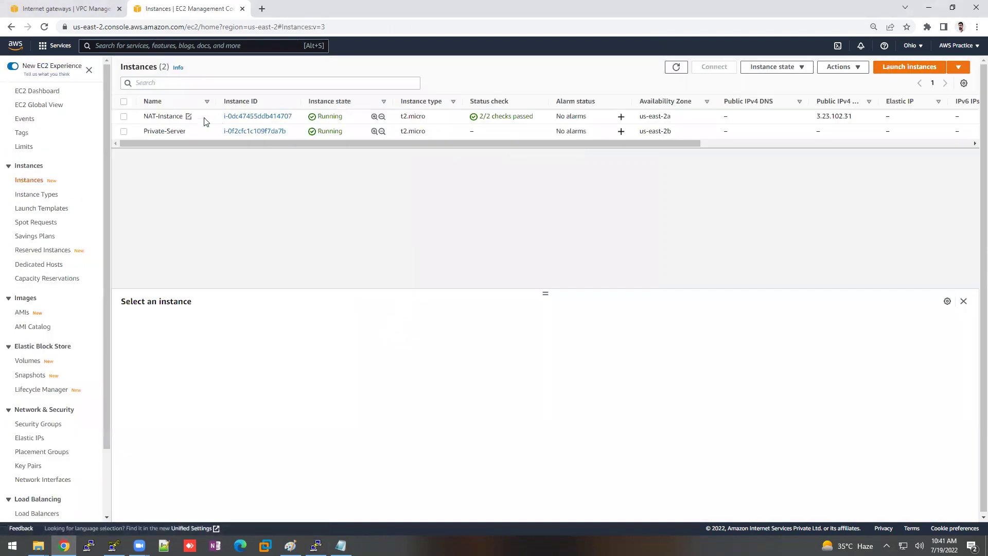
# Stop source/destination checking for NAT-Instance, save the setting and dismiss the notification
pyautogui.click(205, 120)
pyautogui.click(839, 67)
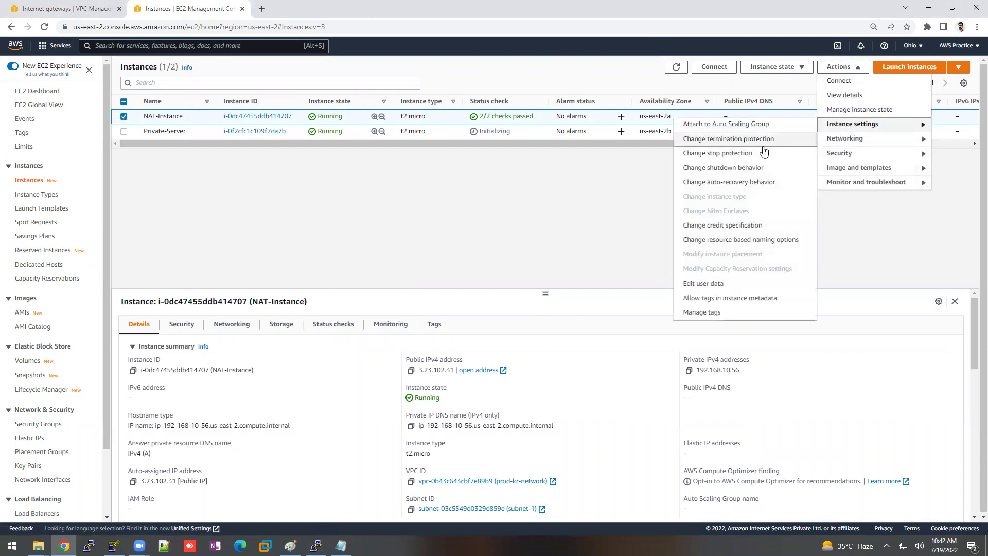
pyautogui.moveTo(847, 139)
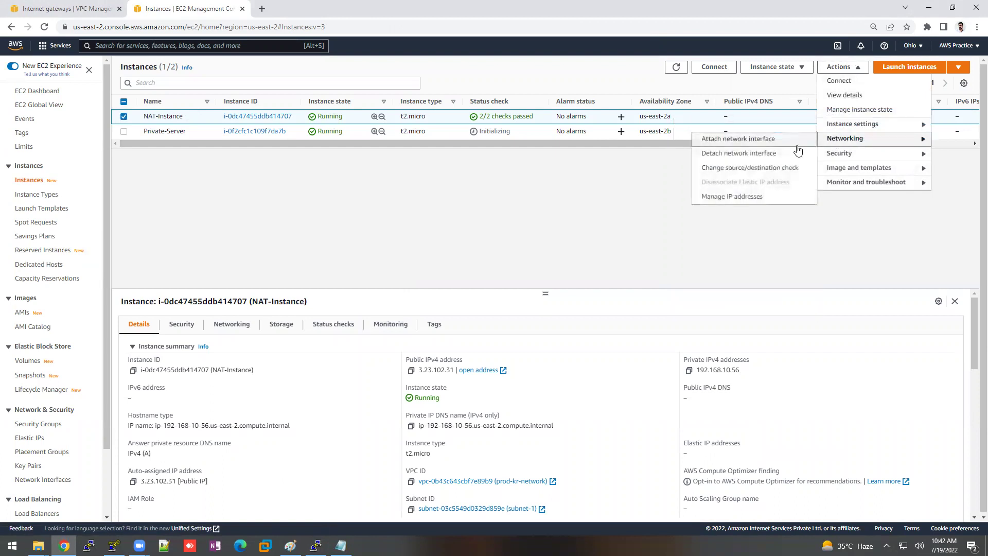
pyautogui.click(773, 170)
pyautogui.click(50, 198)
pyautogui.click(394, 321)
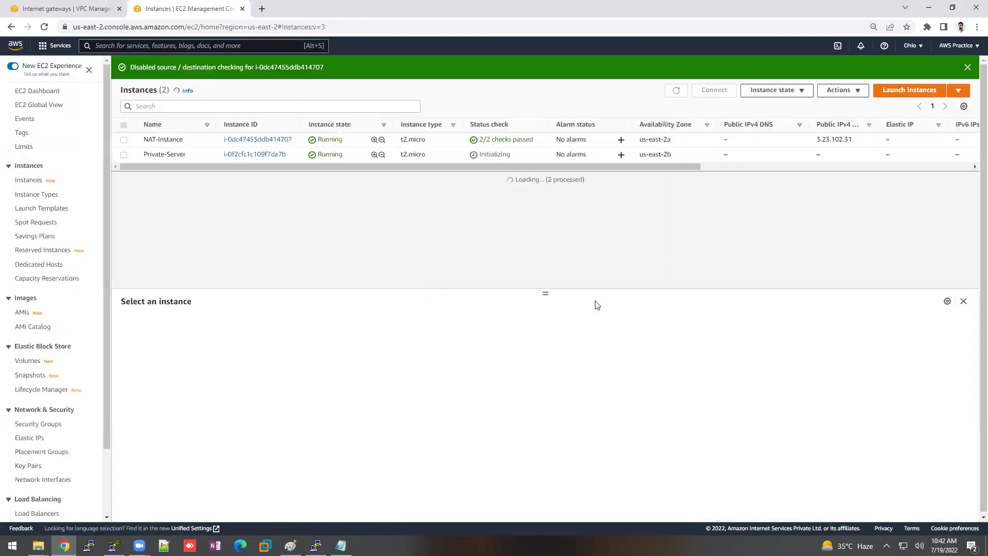
pyautogui.click(965, 68)
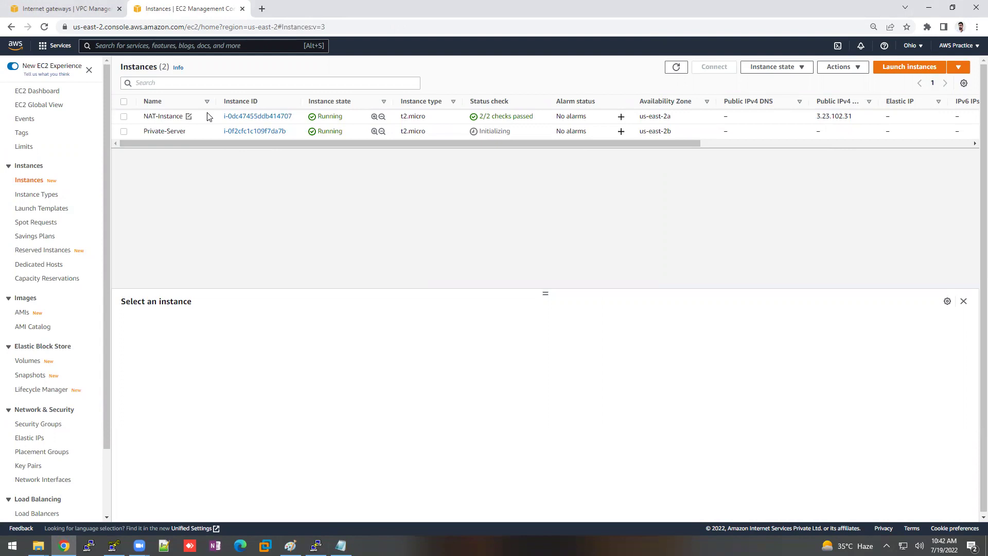
# Compare the subnets of Private-Server and NAT-Instance in their instance details
pyautogui.click(89, 12)
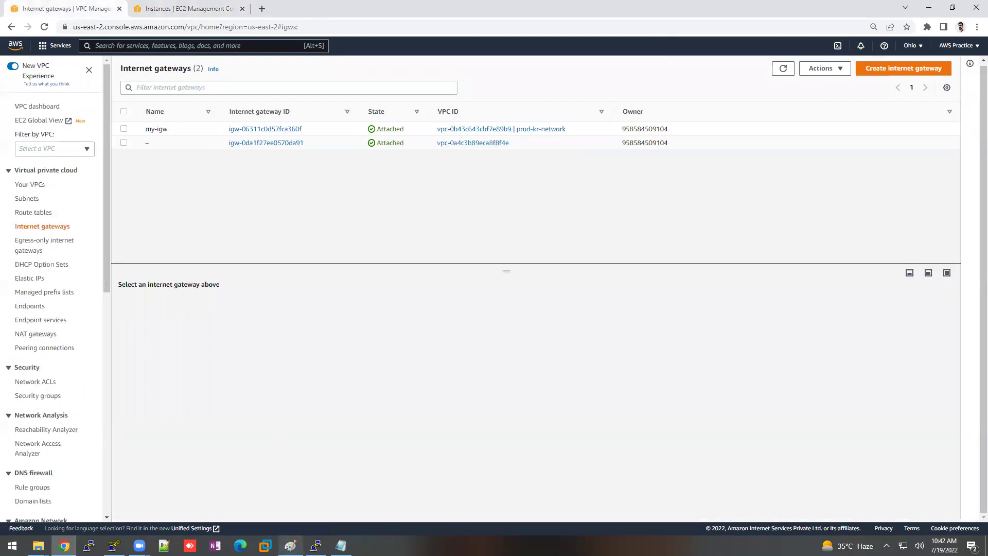
pyautogui.click(157, 11)
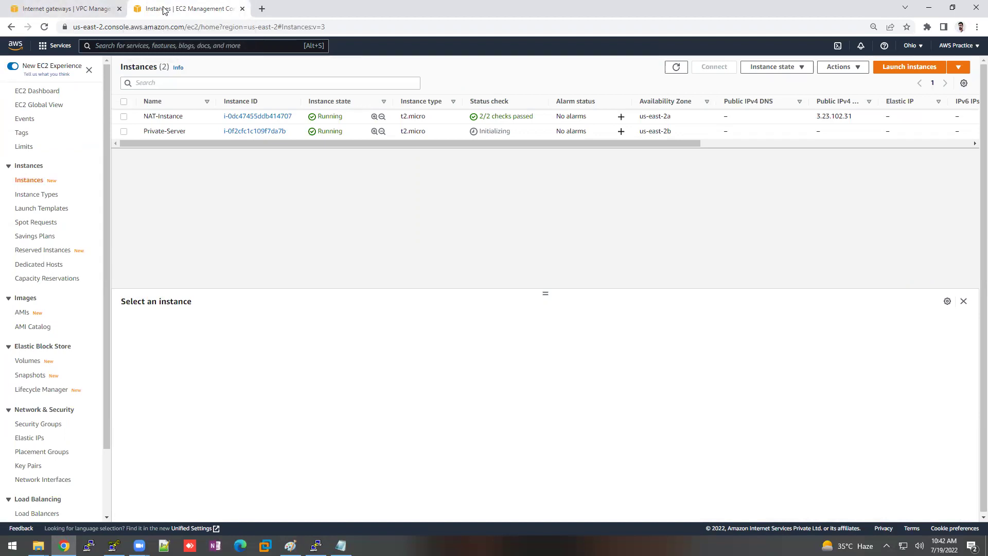
pyautogui.click(204, 133)
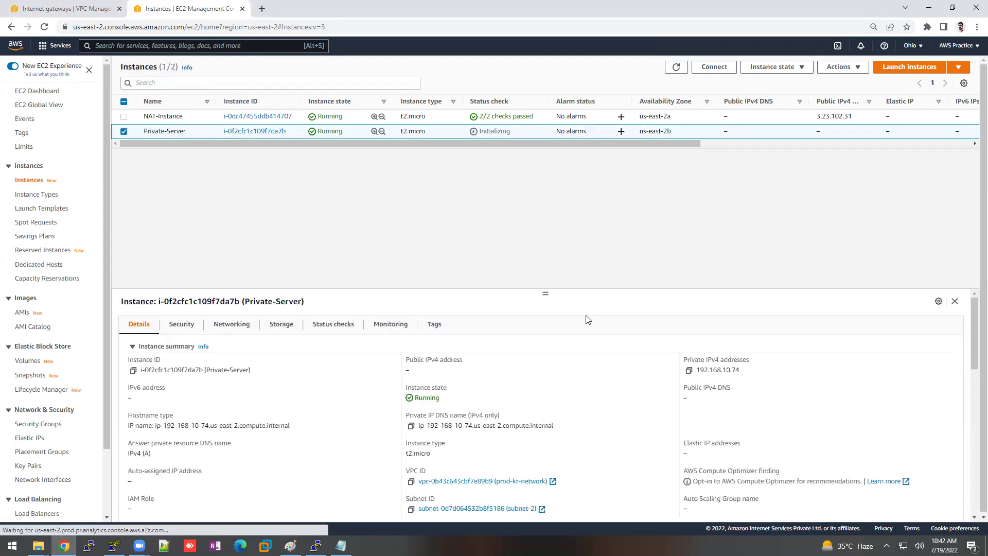
pyautogui.moveTo(544, 294); pyautogui.dragTo(538, 216)
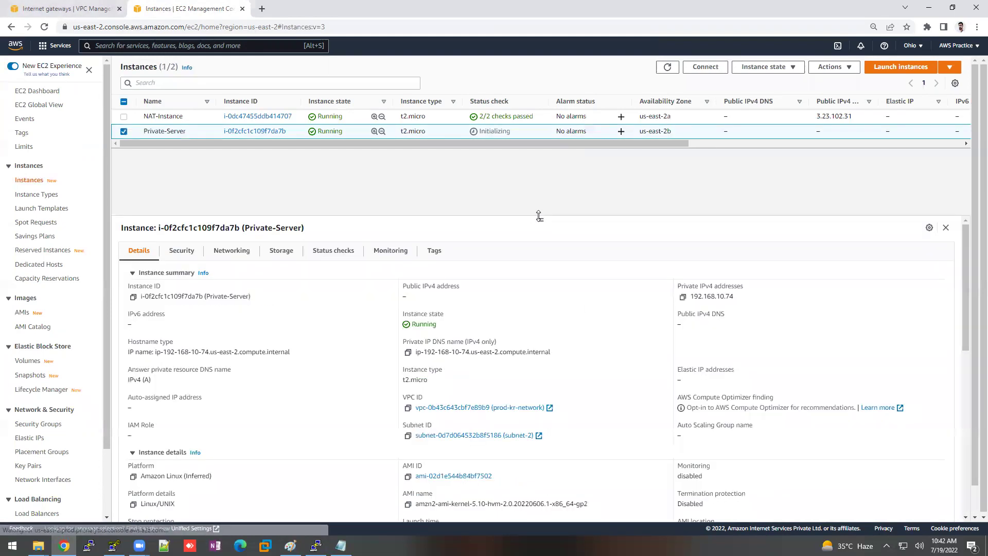
pyautogui.moveTo(541, 452); pyautogui.dragTo(506, 438)
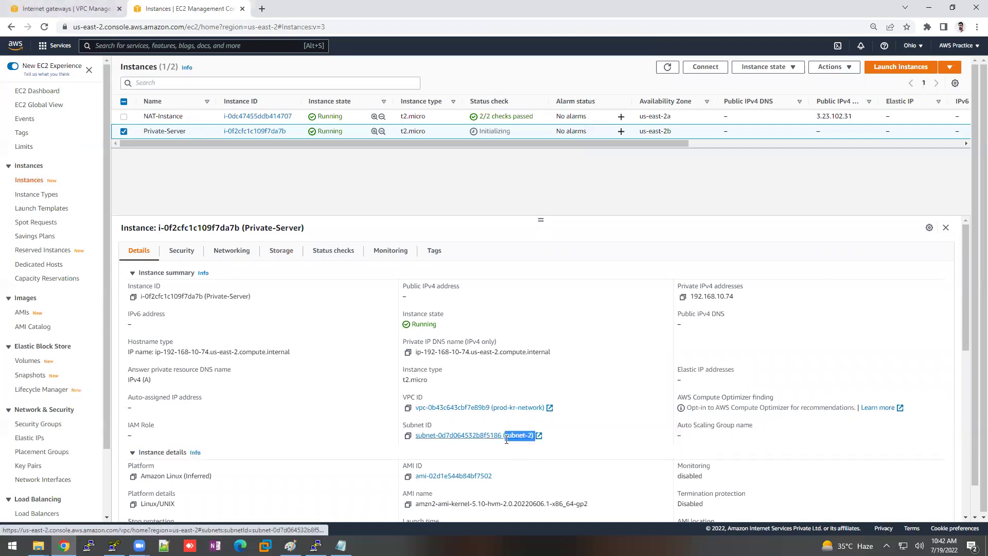
pyautogui.click(218, 116)
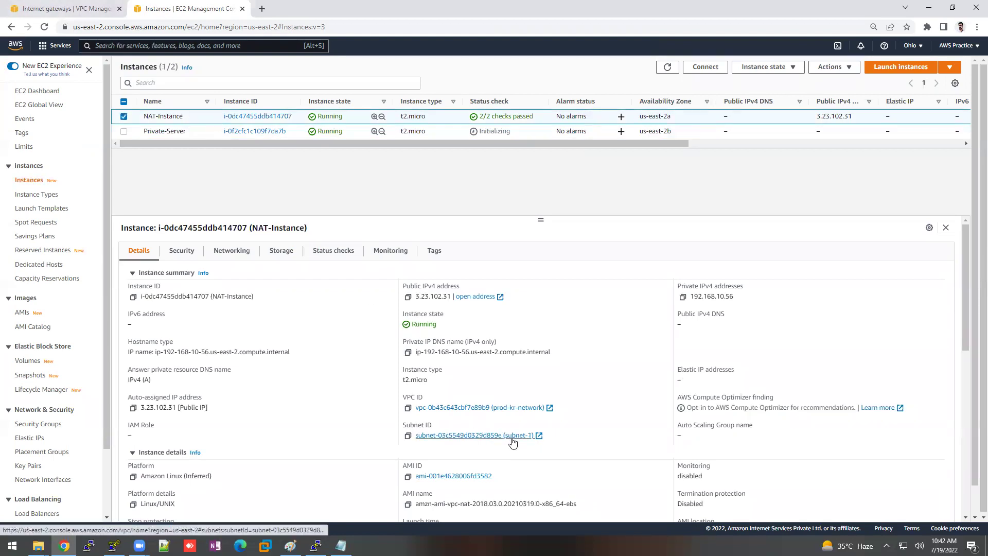
pyautogui.click(213, 132)
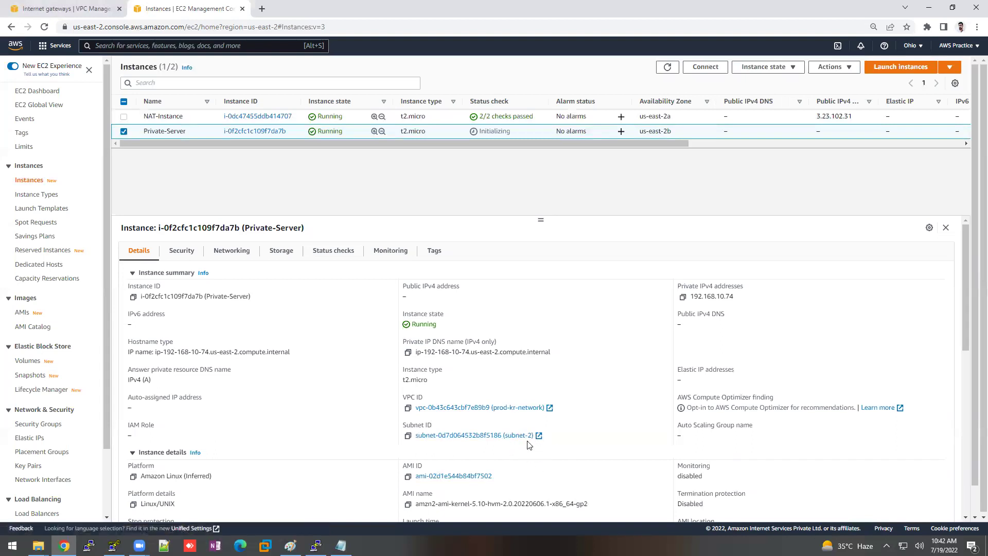
# Look up which route table is associated with subnet-2 in the VPC console
pyautogui.click(98, 7)
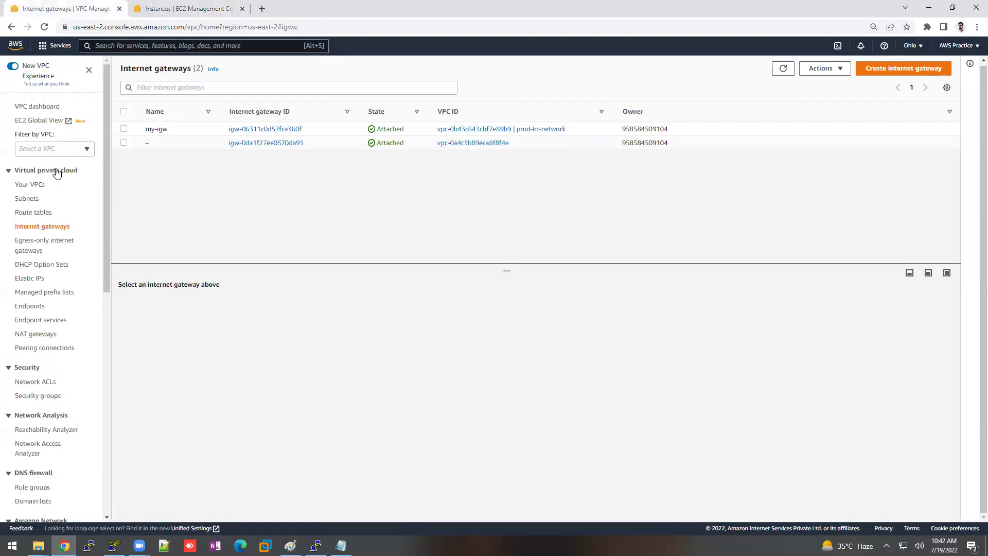
pyautogui.click(23, 199)
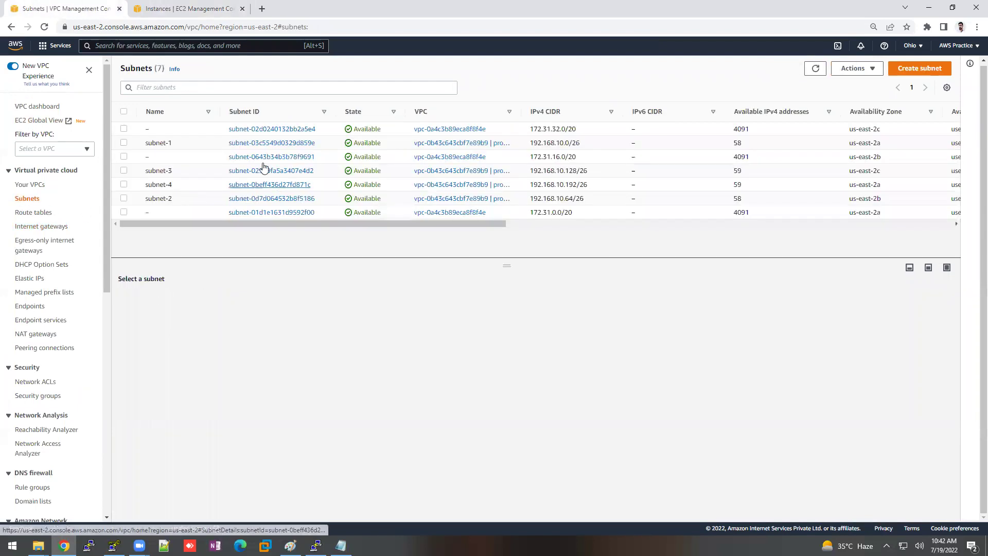
pyautogui.click(210, 202)
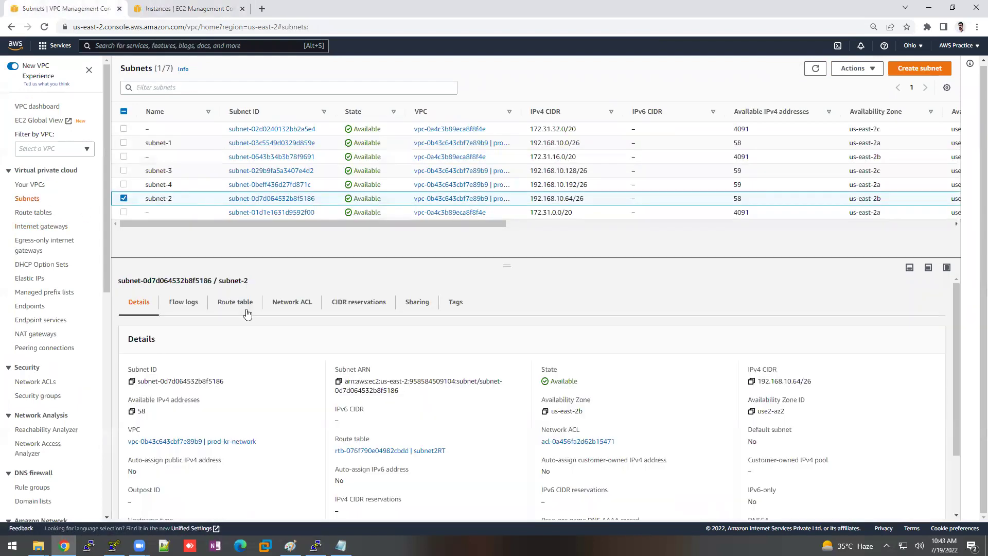
pyautogui.click(247, 313)
pyautogui.moveTo(315, 363); pyautogui.dragTo(275, 373)
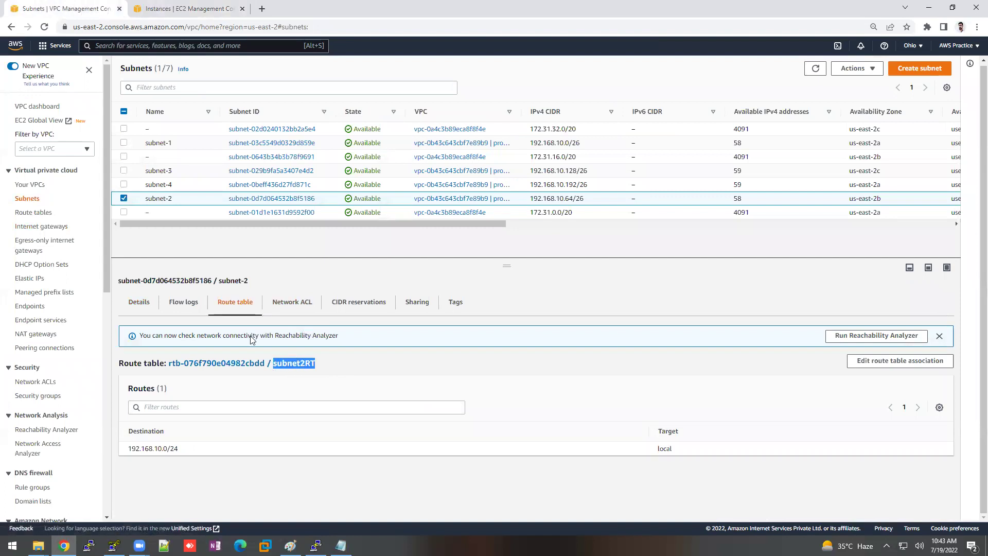
# Open the routes of the subnet2RT route table for editing and add a blank route entry
pyautogui.click(47, 213)
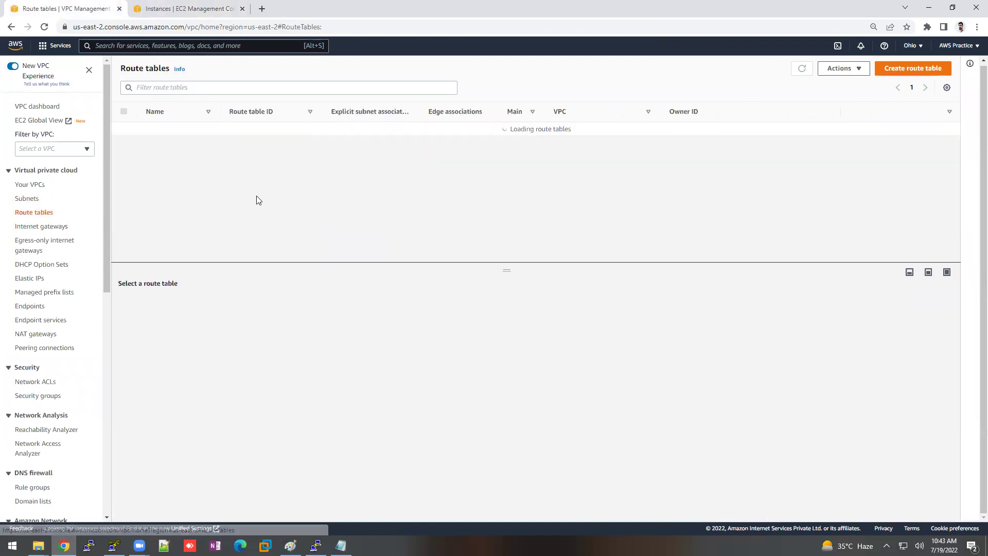
pyautogui.click(208, 189)
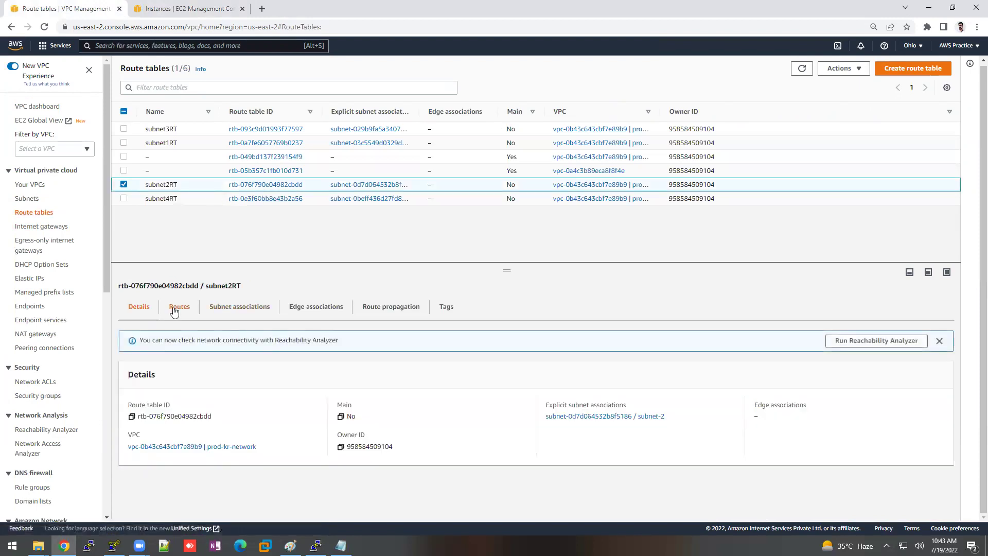
pyautogui.click(184, 308)
pyautogui.click(920, 344)
pyautogui.click(57, 187)
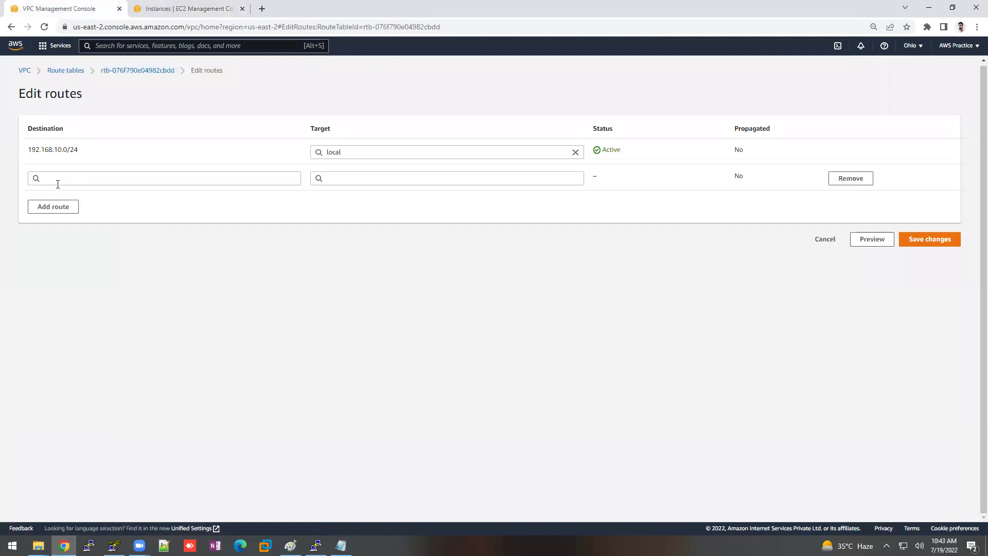
# Look up the network interface ID of NAT-Instance in its networking details
pyautogui.click(198, 6)
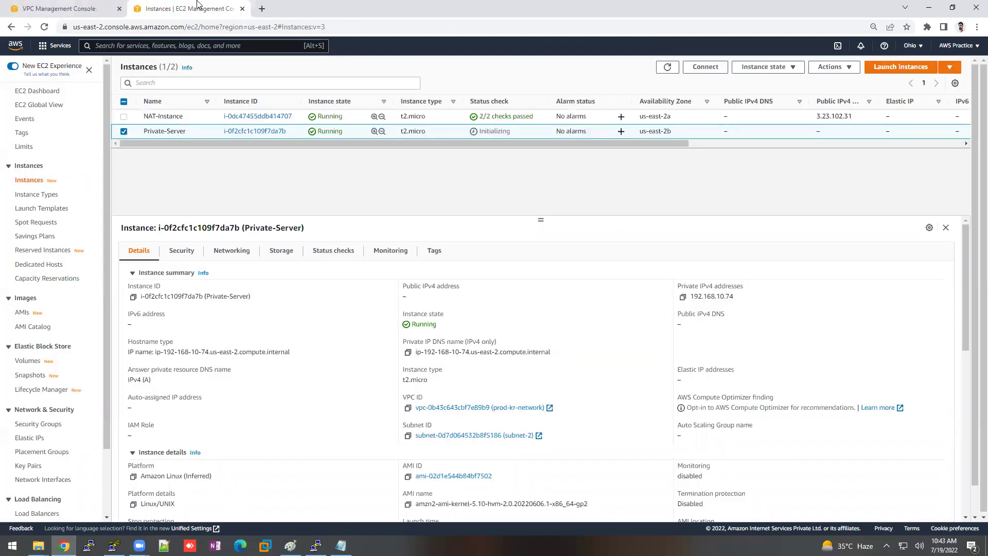
pyautogui.click(209, 120)
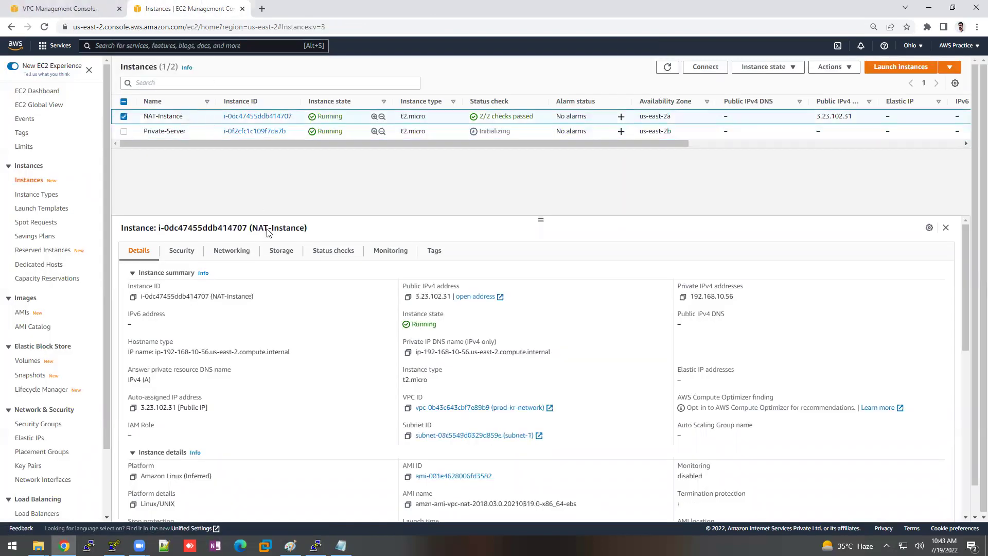
pyautogui.click(248, 256)
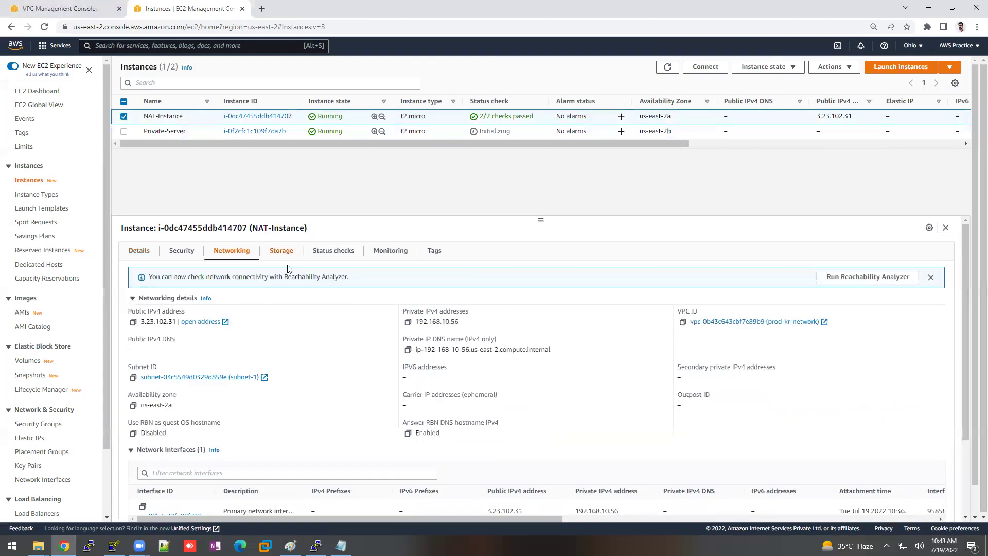
pyautogui.moveTo(965, 428); pyautogui.dragTo(967, 469)
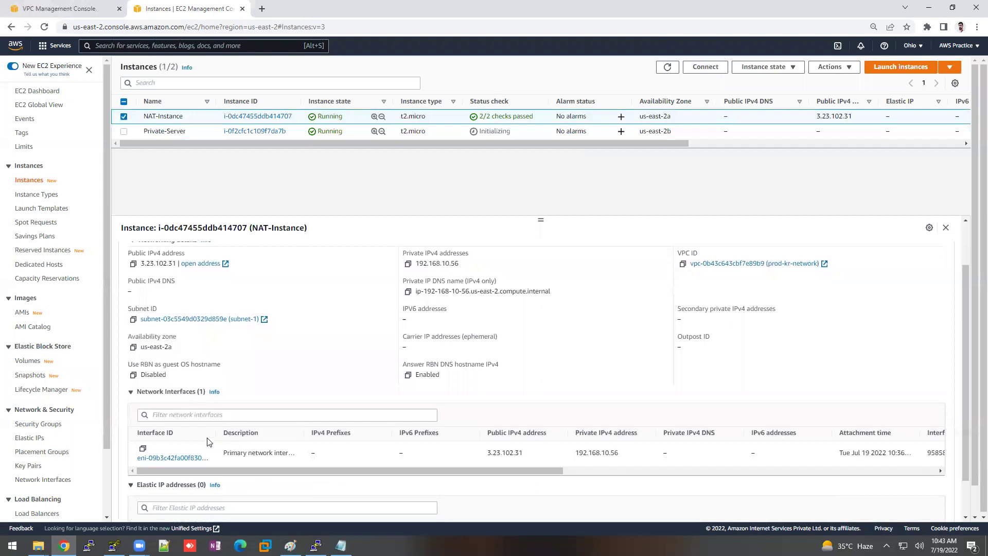
pyautogui.moveTo(213, 431); pyautogui.dragTo(276, 432)
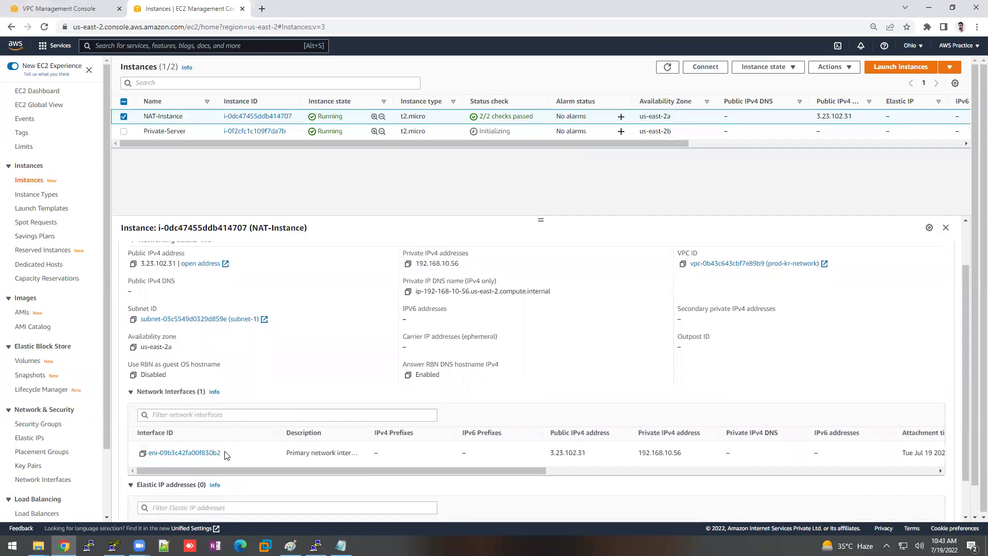
pyautogui.moveTo(221, 455); pyautogui.dragTo(213, 459)
# Give the new subnet2RT route destination 0.0.0.0/0 and NAT-Instance's network interface eni-09b3c42fa00f830b2 as target, and save the changes
pyautogui.click(63, 9)
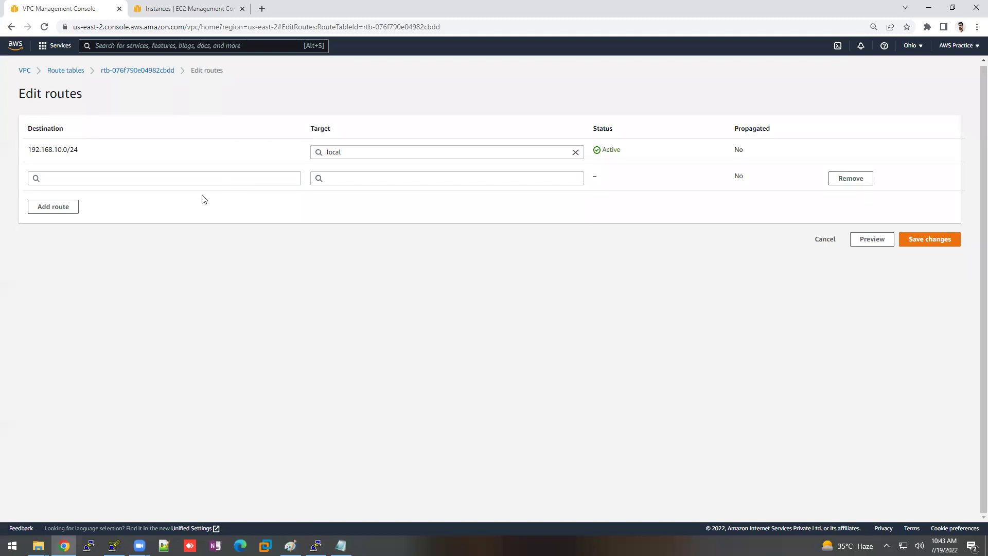
pyautogui.click(72, 177)
pyautogui.click(73, 193)
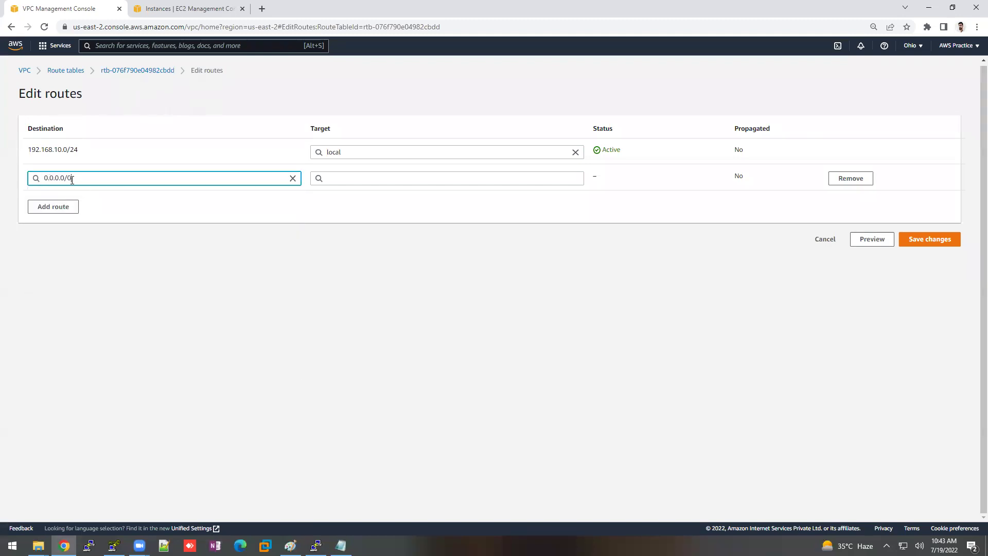
pyautogui.click(342, 177)
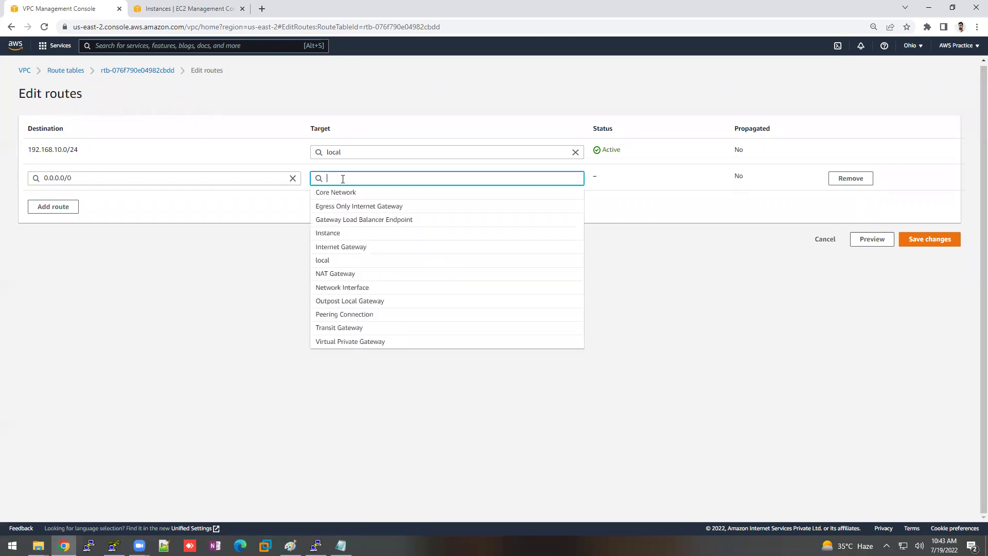
pyautogui.click(361, 289)
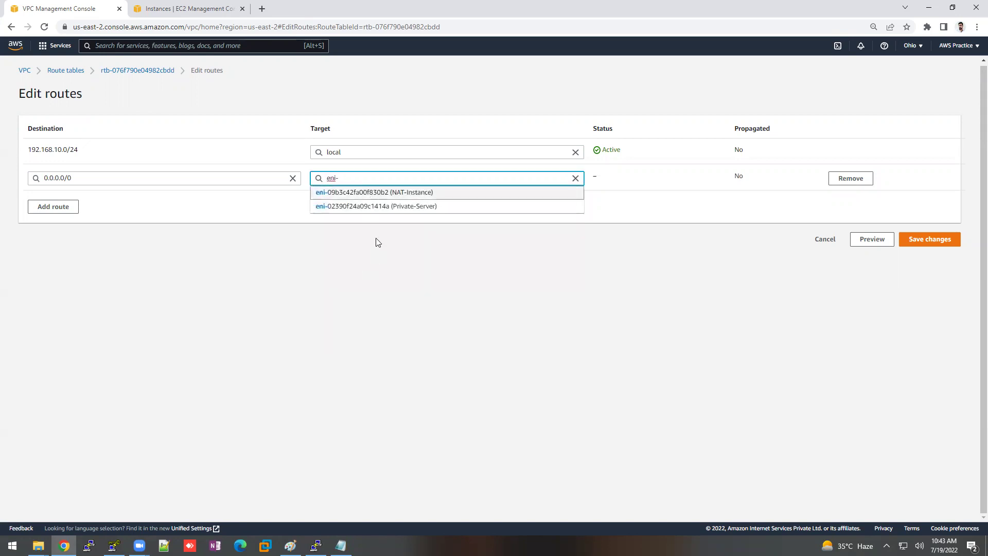
pyautogui.click(376, 194)
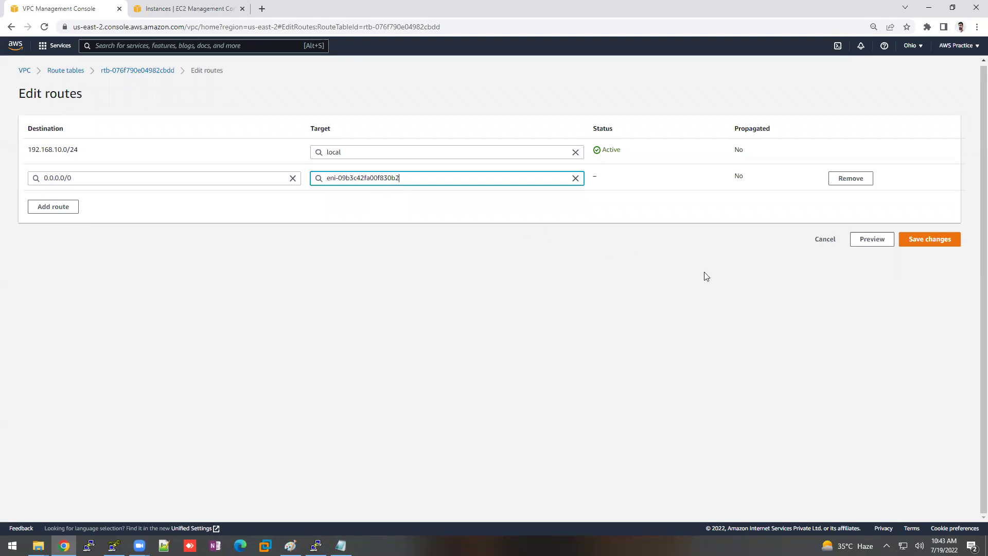
pyautogui.click(941, 241)
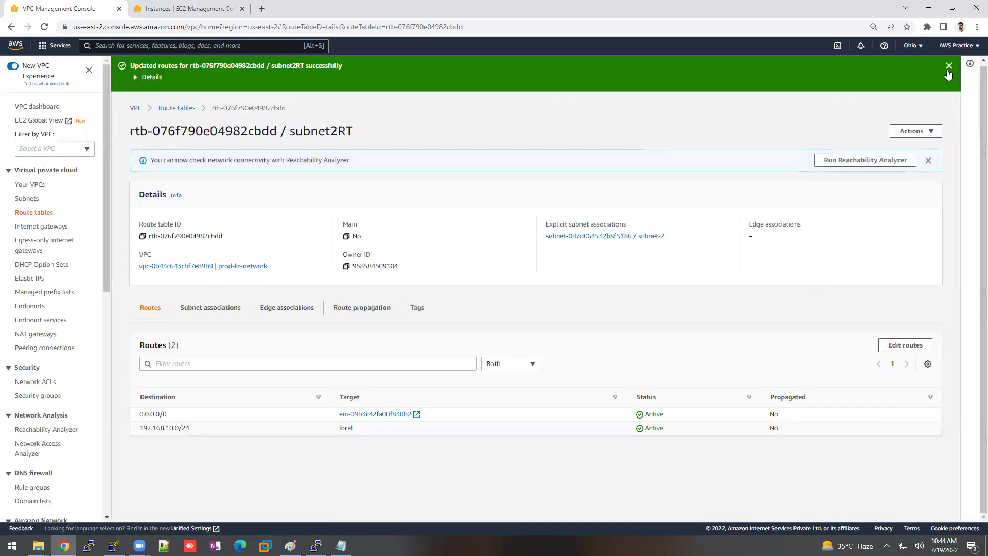
# Dismiss the route update notification and review the destinations and targets in the subnet2RT route list
pyautogui.click(949, 66)
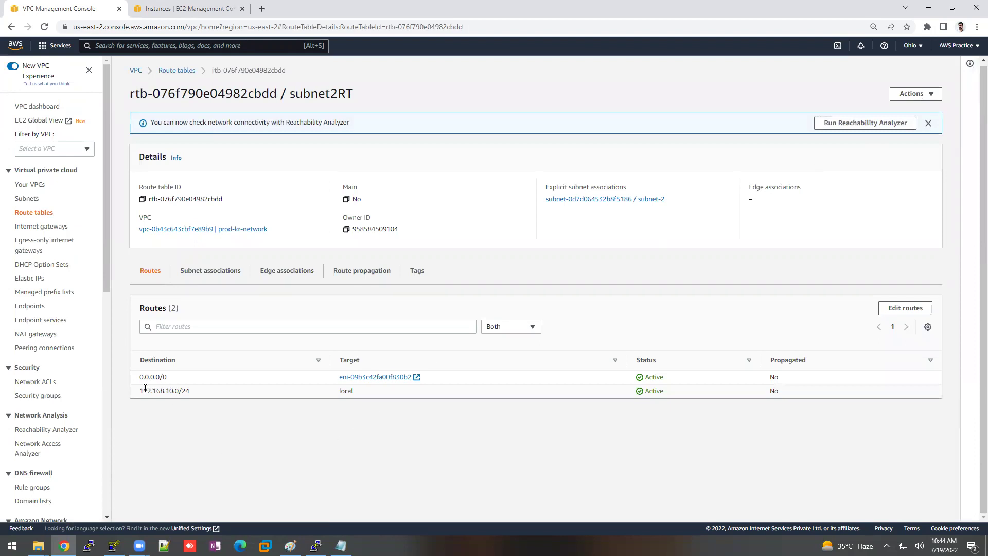
pyautogui.moveTo(144, 390); pyautogui.dragTo(167, 390)
pyautogui.click(433, 380)
pyautogui.moveTo(410, 380); pyautogui.dragTo(396, 383)
# Switch to the SSH session on the private server 192.168.10.74, ping google.com again to test internet access, and stop the ping after a few replies
pyautogui.click(316, 545)
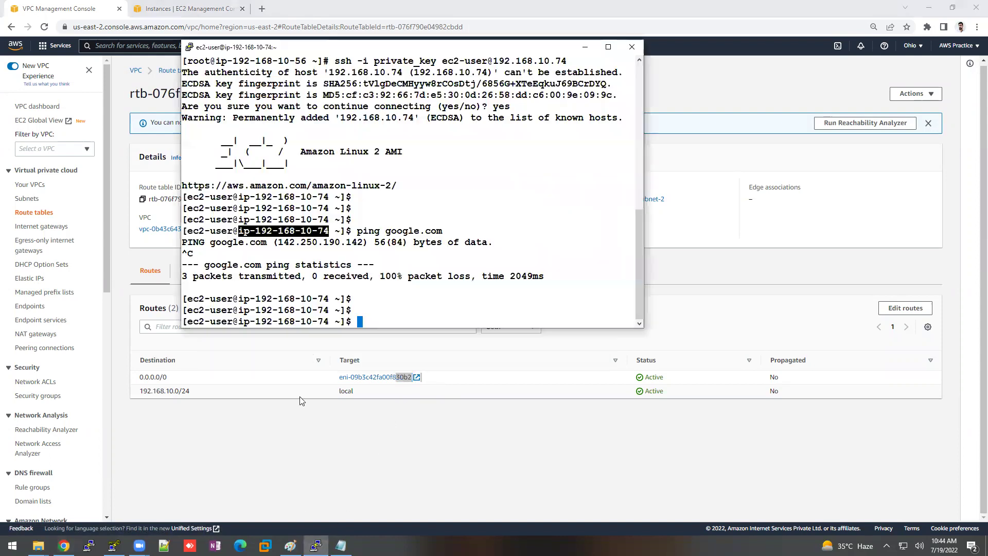
pyautogui.click(328, 214)
pyautogui.press('Up')
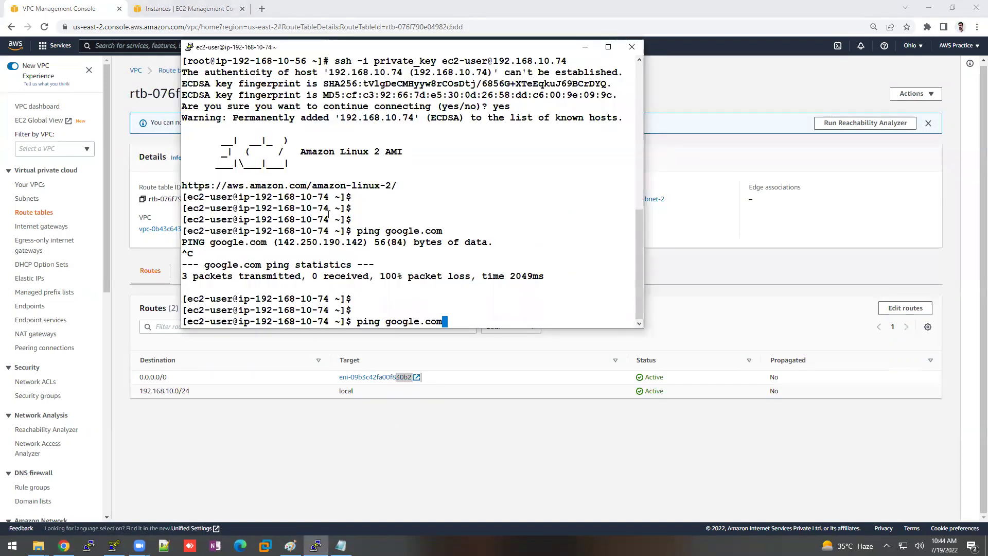
pyautogui.press('Return')
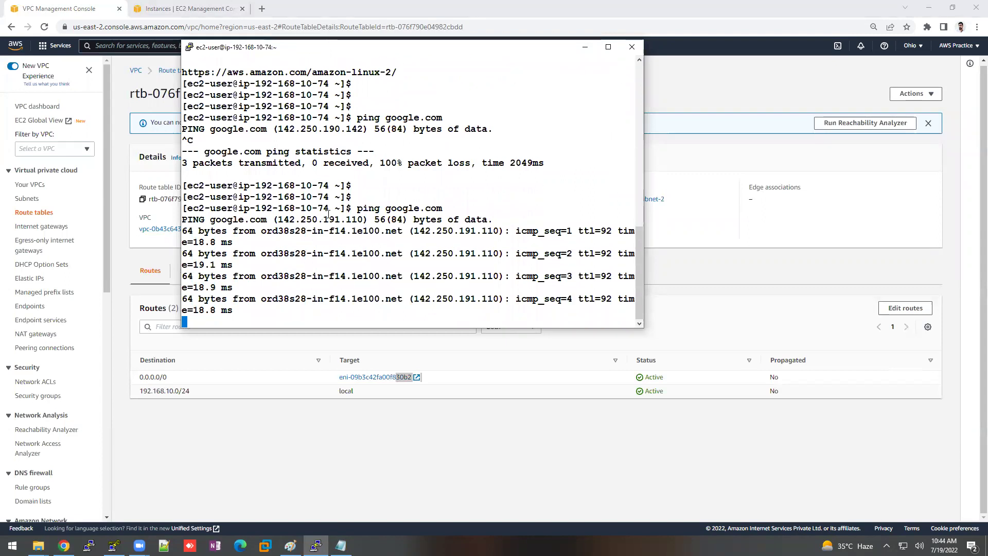
pyautogui.hotkey('ctrl', 'c')
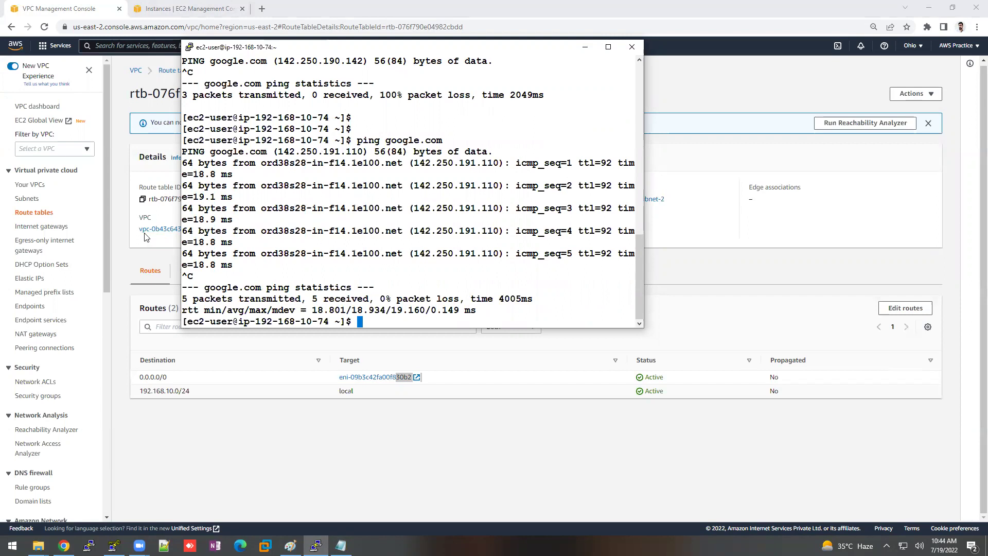
# Switch to Paint and draw a rounded box about 47 × 44 px beside the subnet-1 label, joined by lines to the subnet-1 and subnet-2 boxes
pyautogui.click(290, 545)
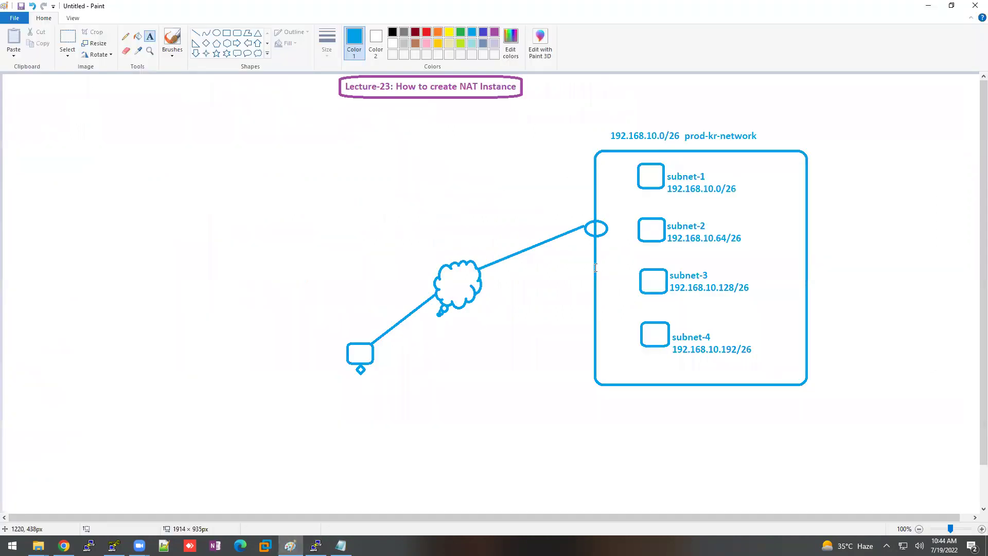
pyautogui.click(236, 34)
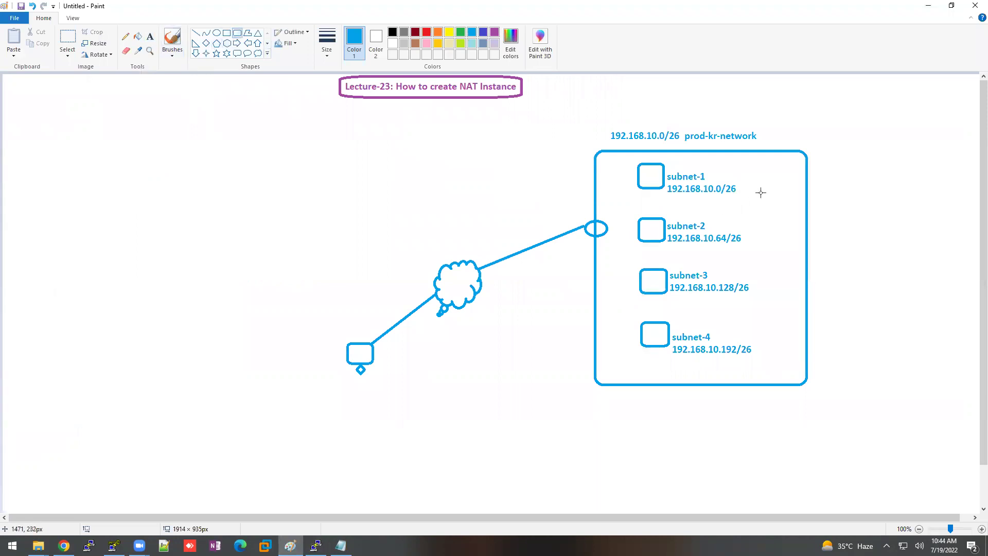
pyautogui.moveTo(767, 171); pyautogui.dragTo(791, 193)
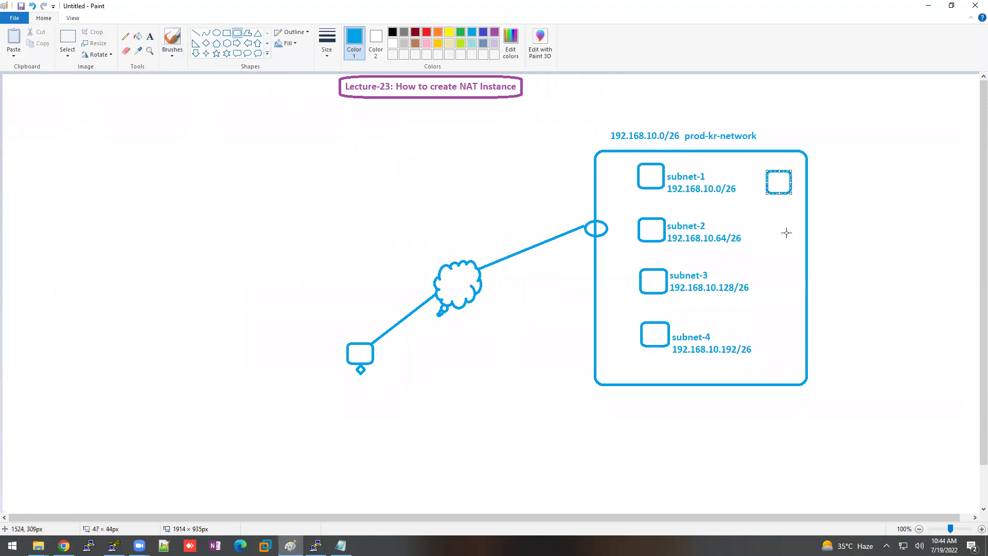
pyautogui.click(196, 33)
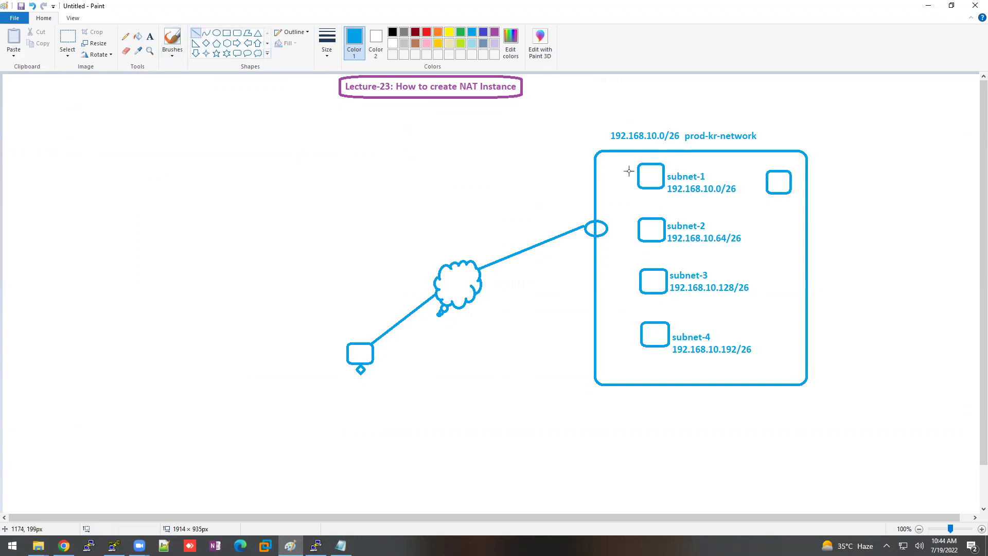
pyautogui.moveTo(661, 163); pyautogui.dragTo(769, 172)
pyautogui.moveTo(665, 220); pyautogui.dragTo(765, 191)
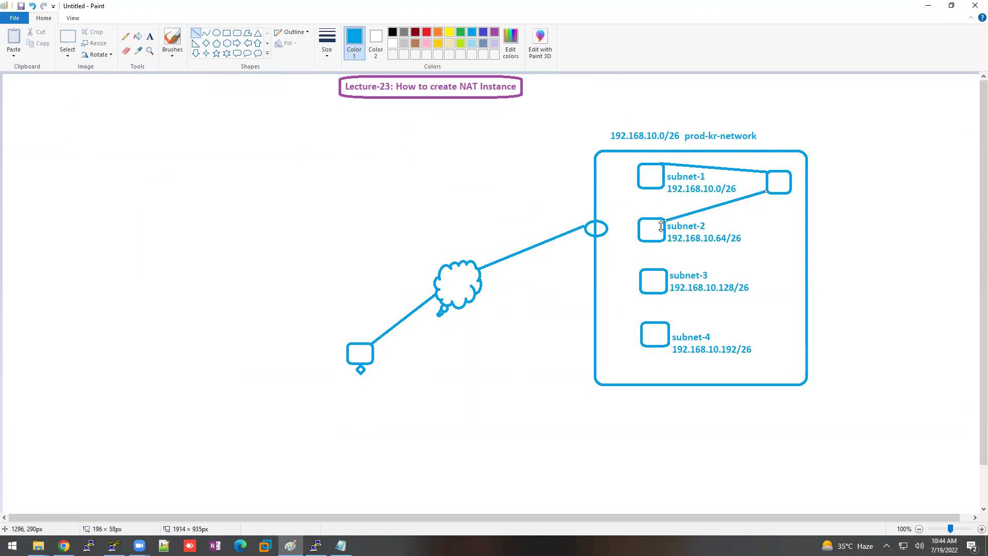